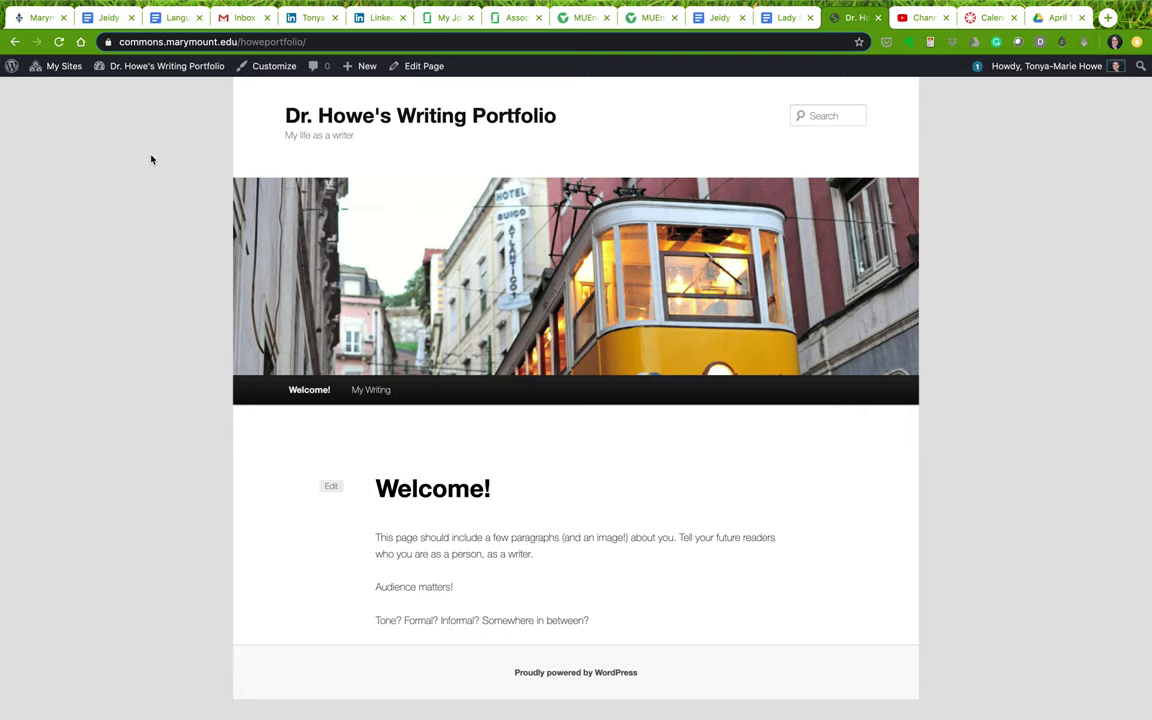
Go from the admin bar to the Dashboard, then to Appearance > Widgets
mouse_move(152, 68)
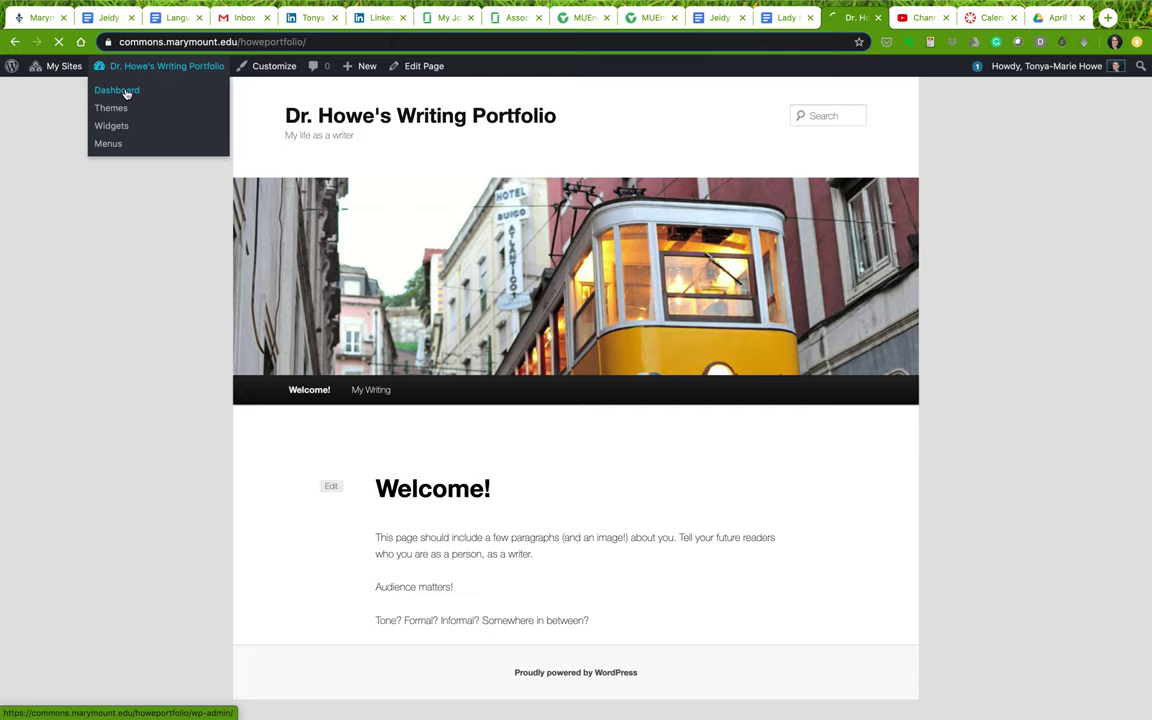
click(127, 92)
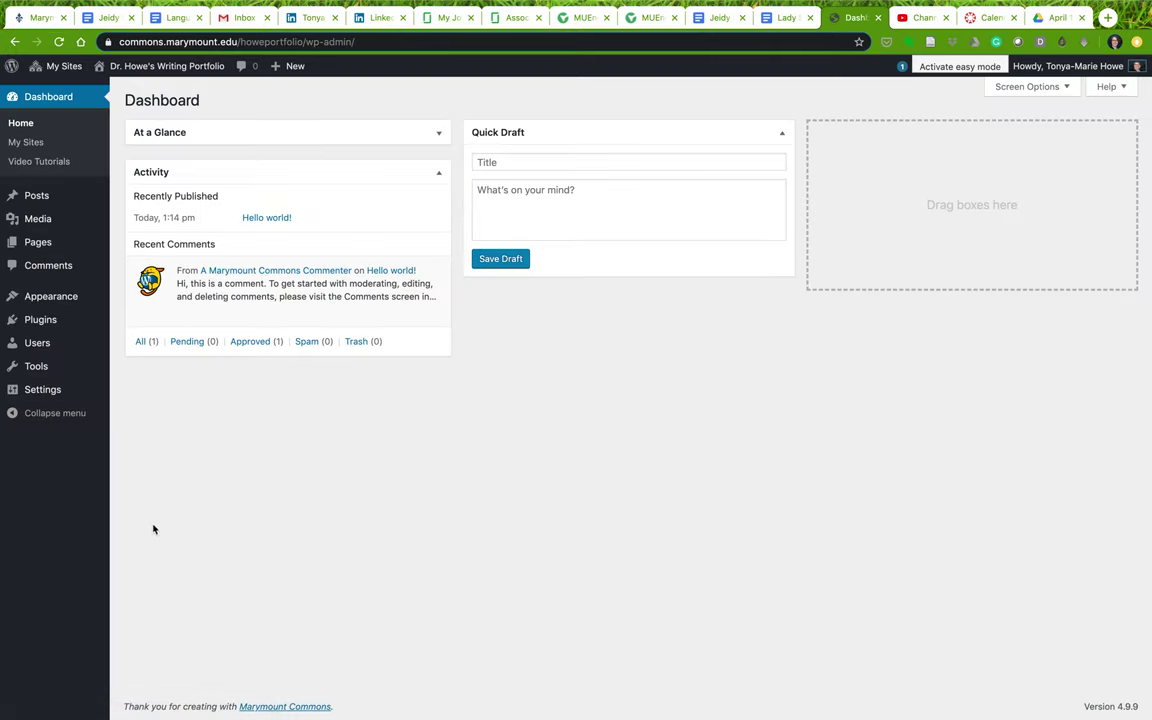
mouse_move(70, 297)
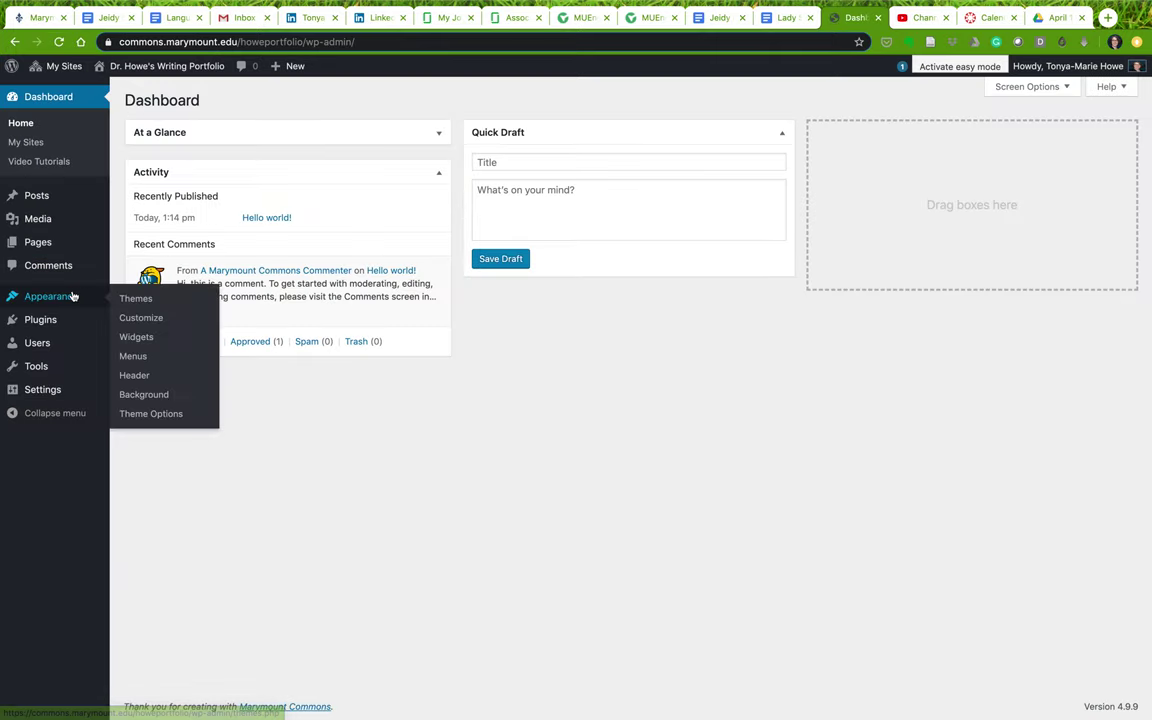
click(141, 340)
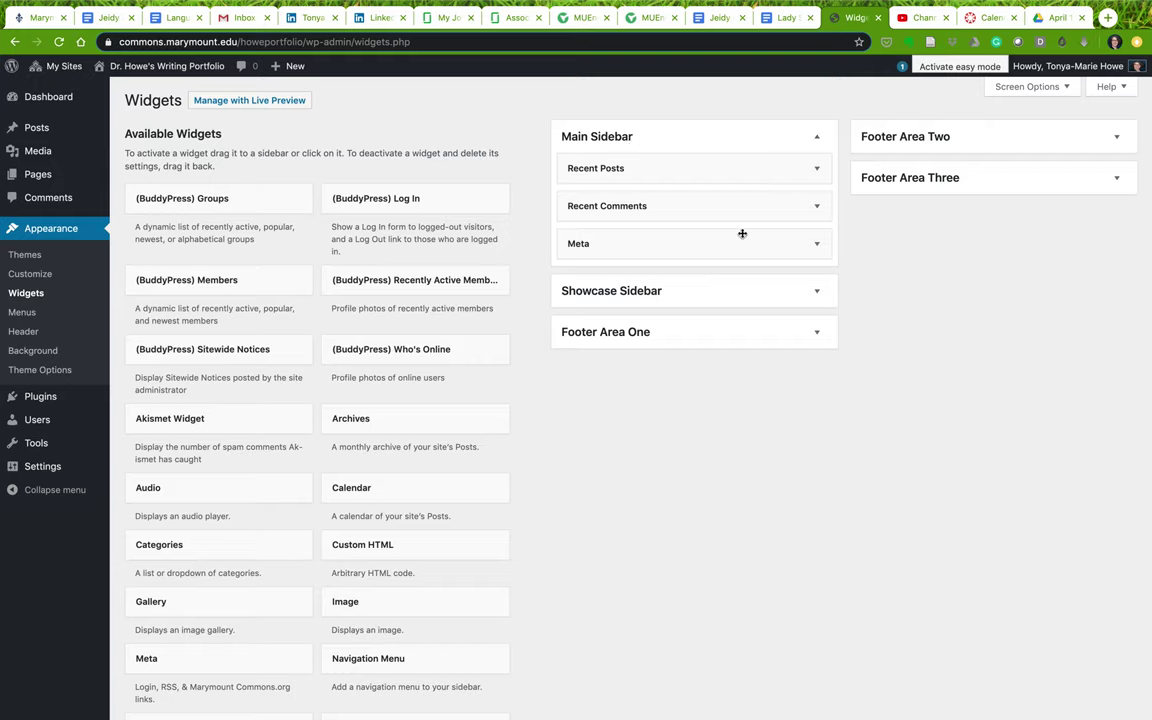
Expand the Showcase Sidebar and three footer areas, then delete the 'test' Text widget
click(684, 296)
click(676, 395)
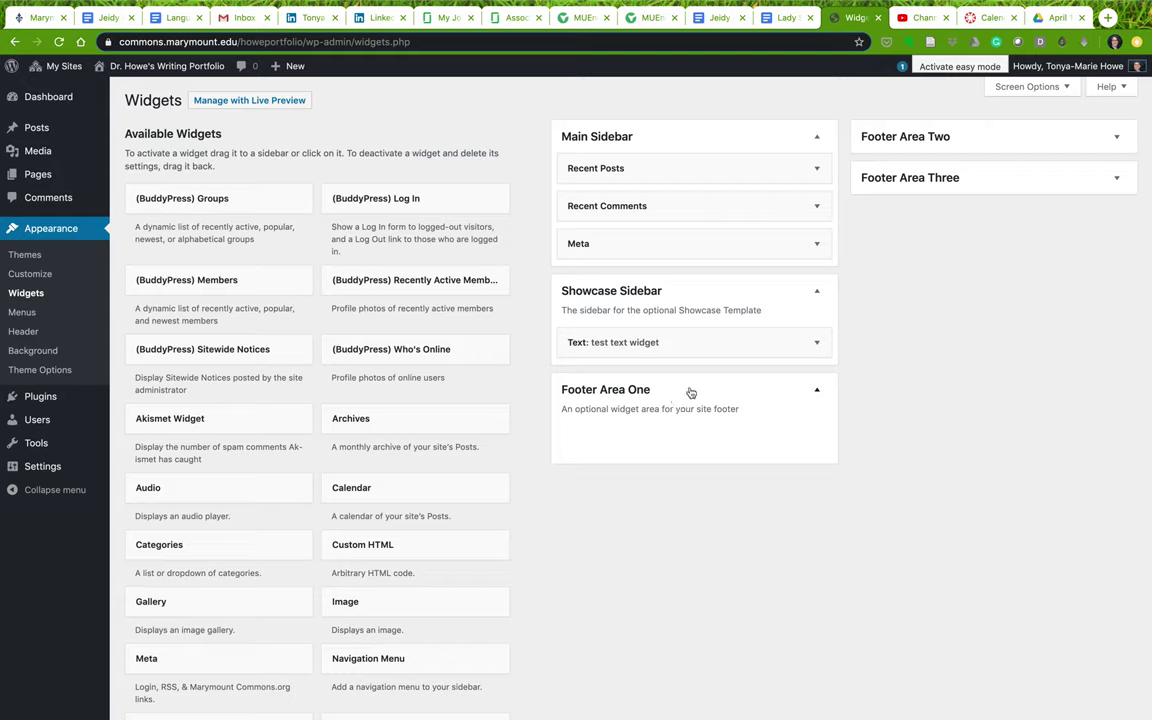
click(905, 137)
click(902, 236)
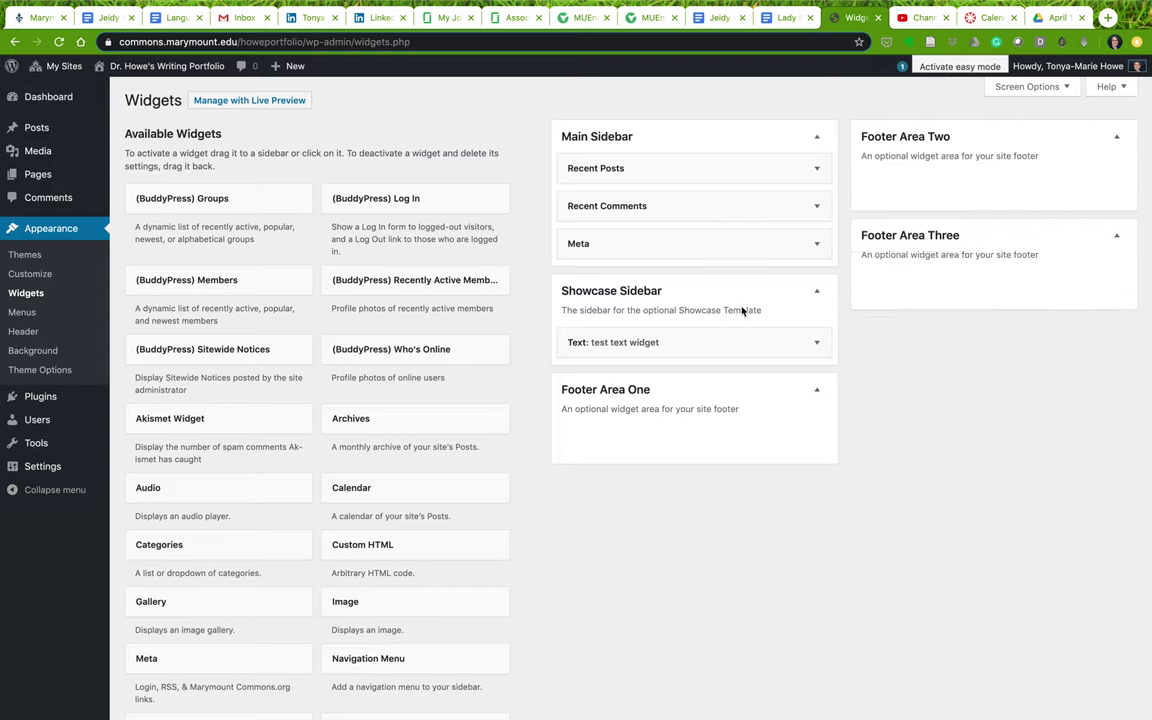
click(818, 343)
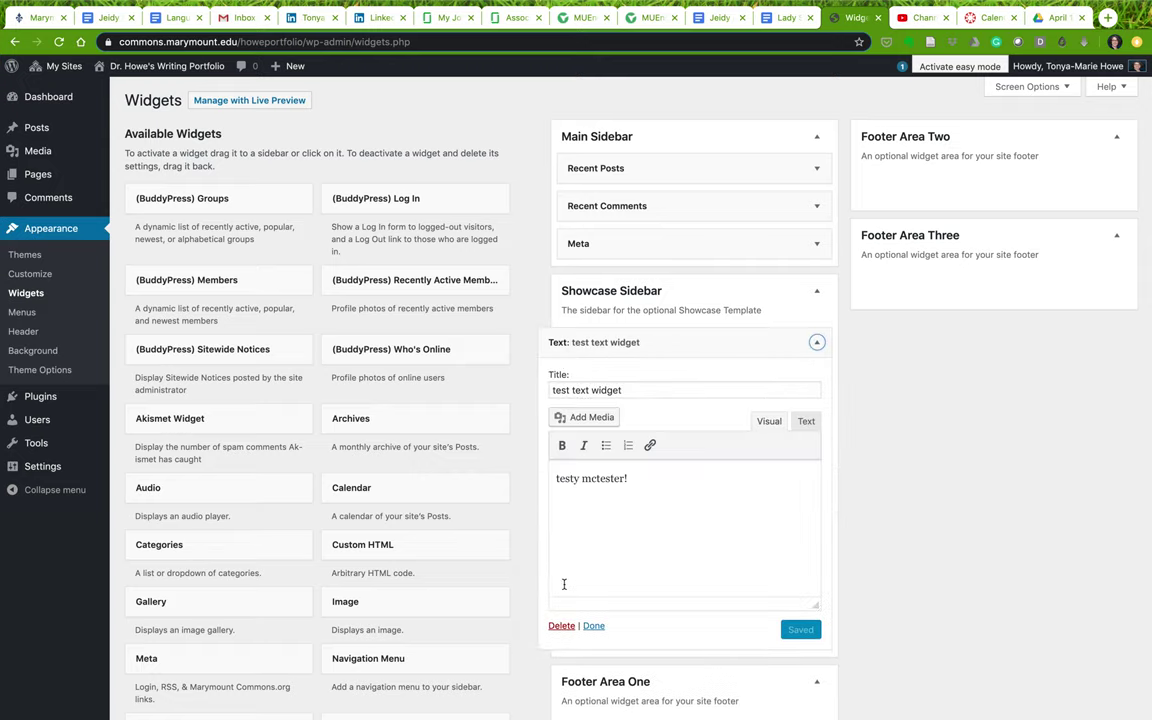
click(558, 626)
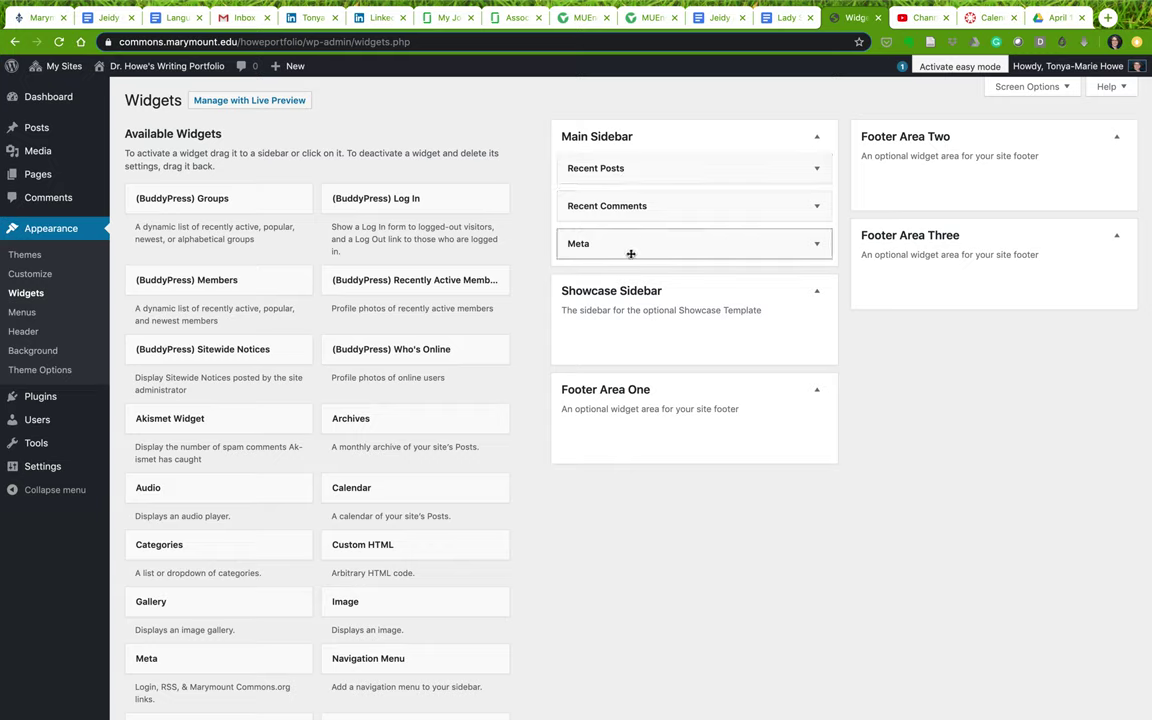
click(141, 68)
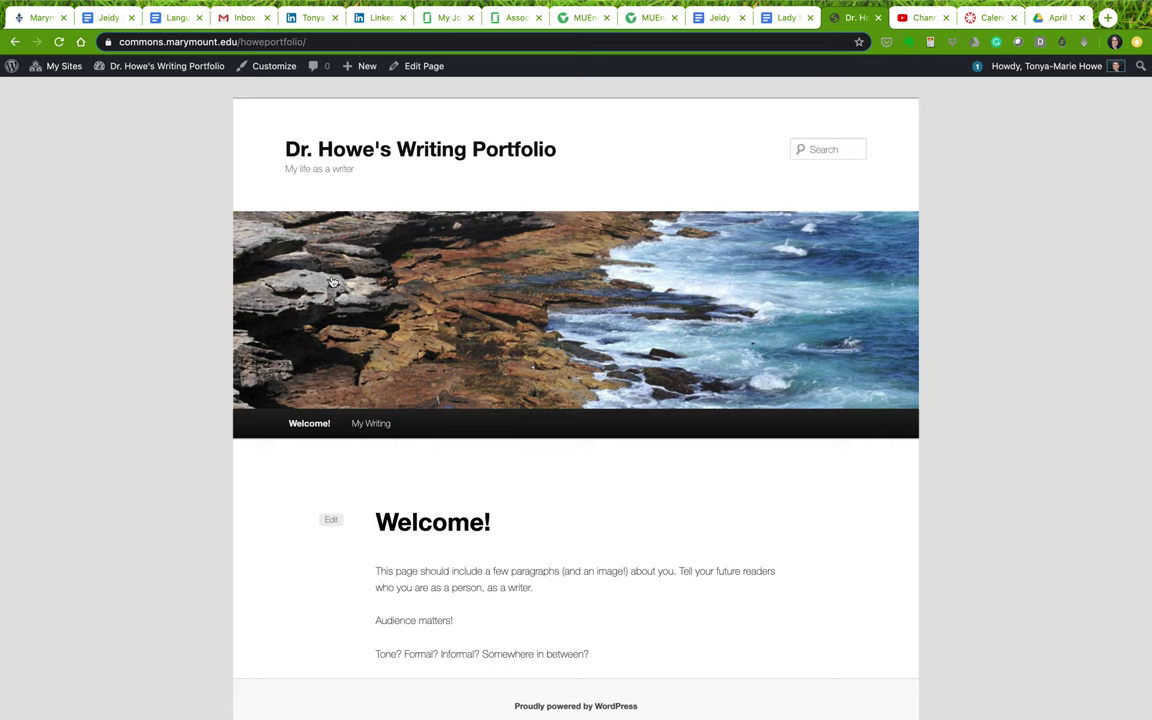
mouse_move(135, 78)
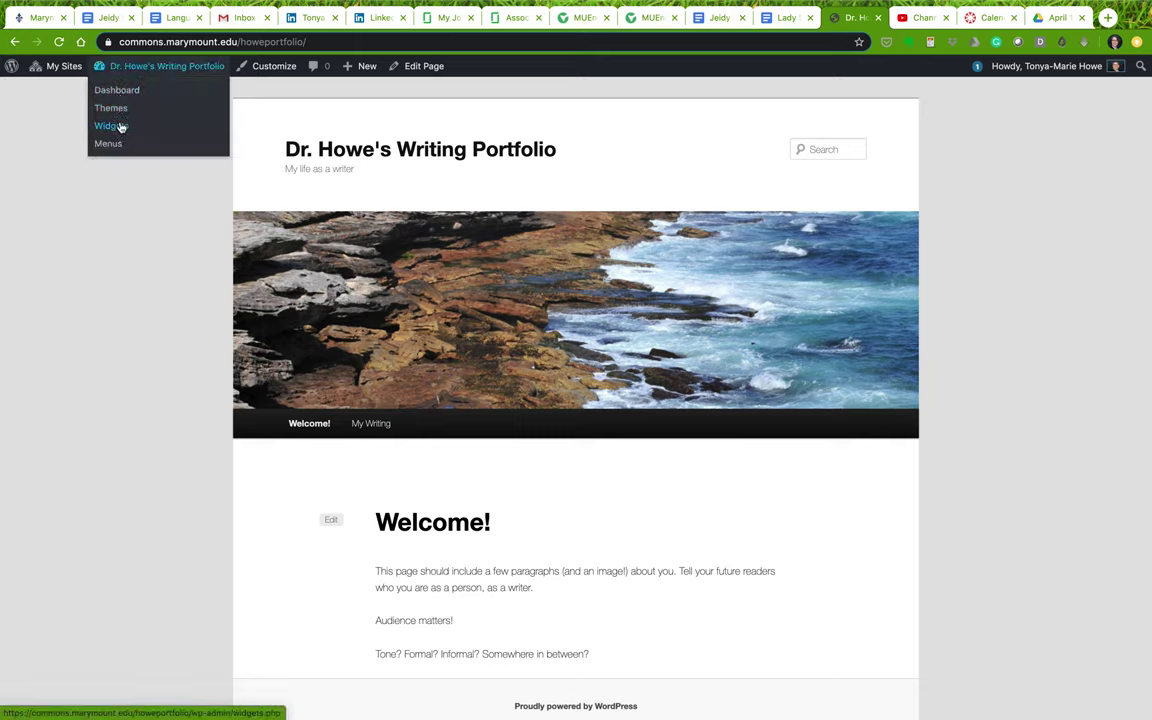
click(112, 126)
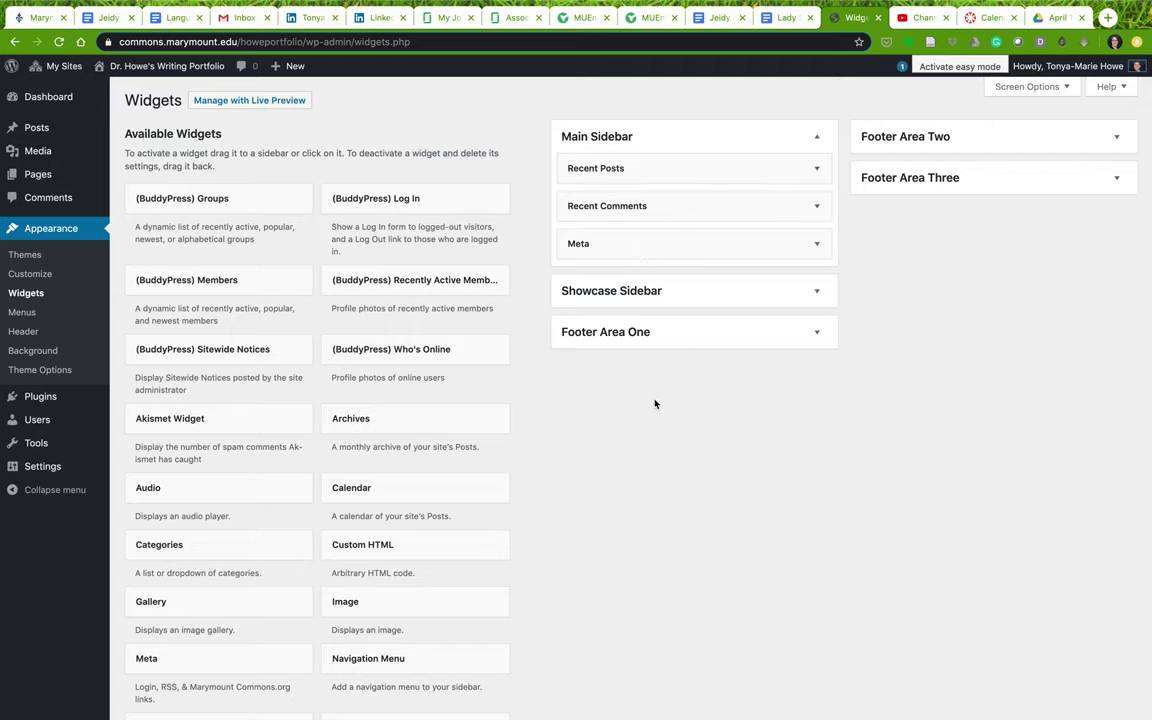
scroll(581, 488, down, 5)
Add a Text widget to Footer Area One with title and body 'Footer 1', and save it
drag(193, 617, 635, 373)
scroll(450, 330, up, 5)
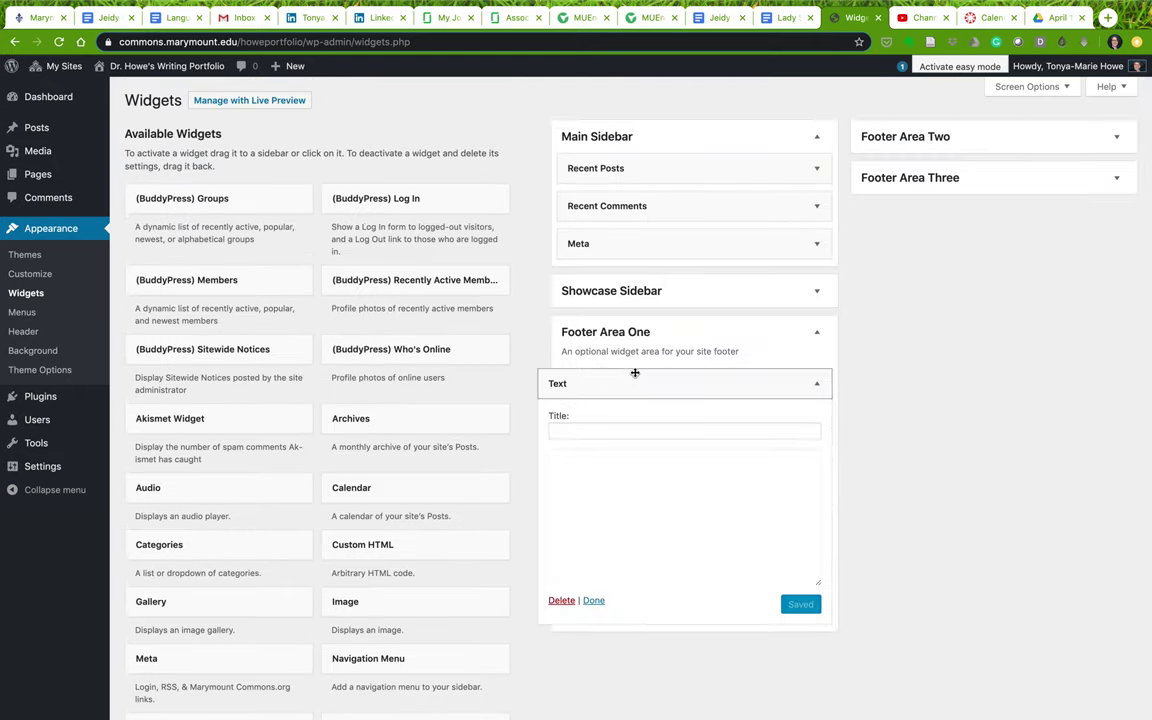
click(615, 433)
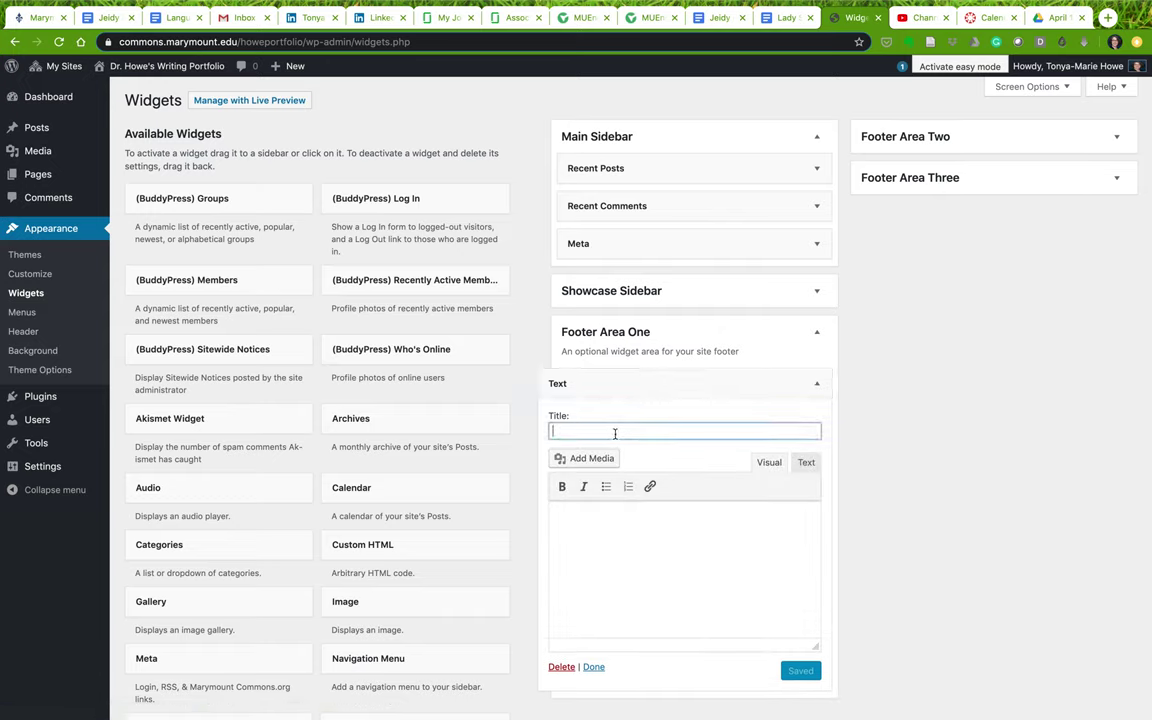
text(Footer 1)
click(641, 523)
text(FOoter)
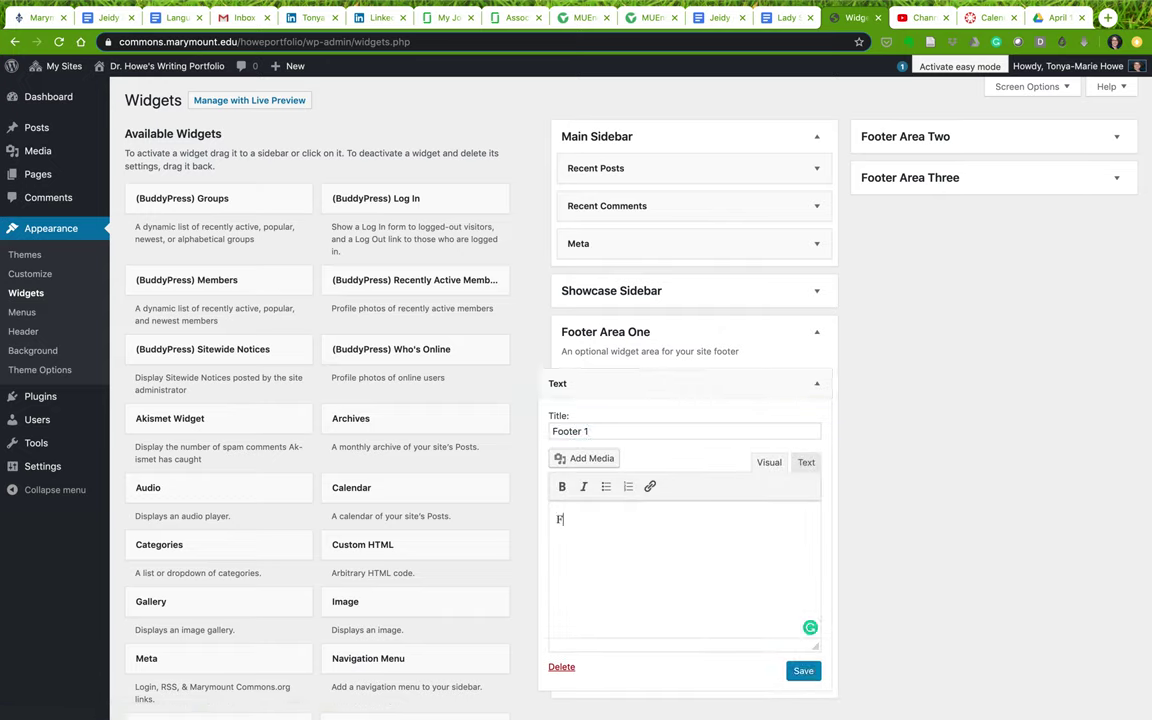
key(BackSpace)
key(BackSpace)
key(BackSpace)
text(oto)
click(810, 673)
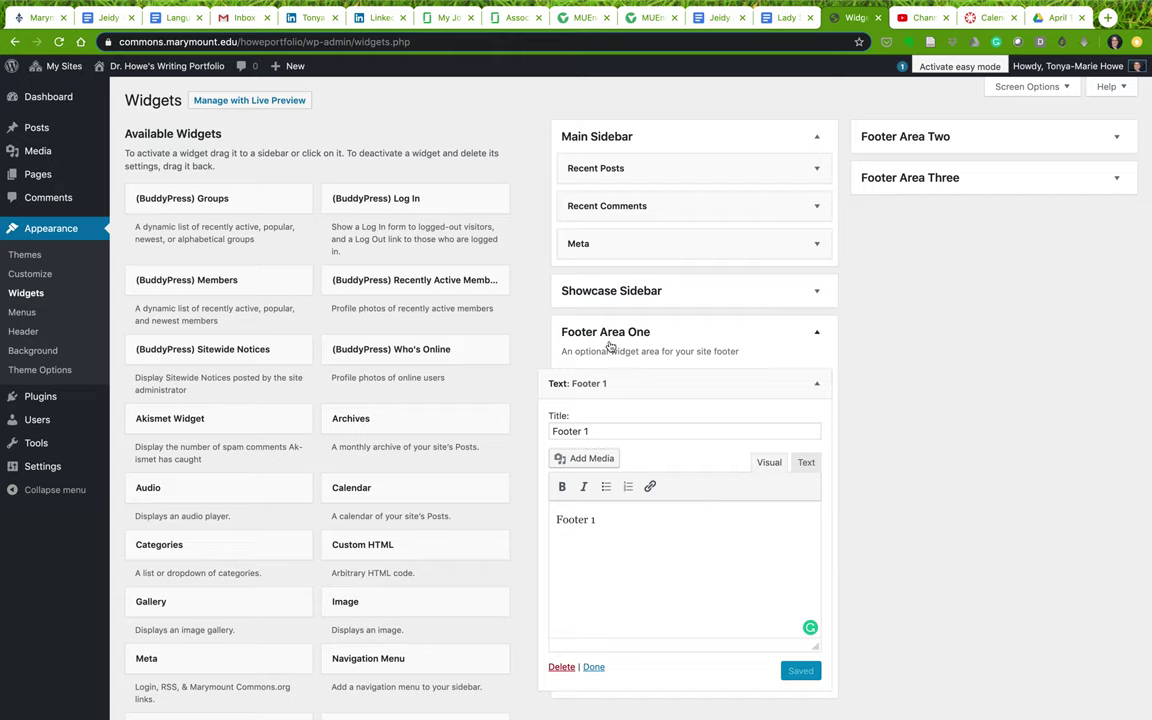
Visit the live site and scroll down to the new Footer 1 widget
mouse_move(120, 64)
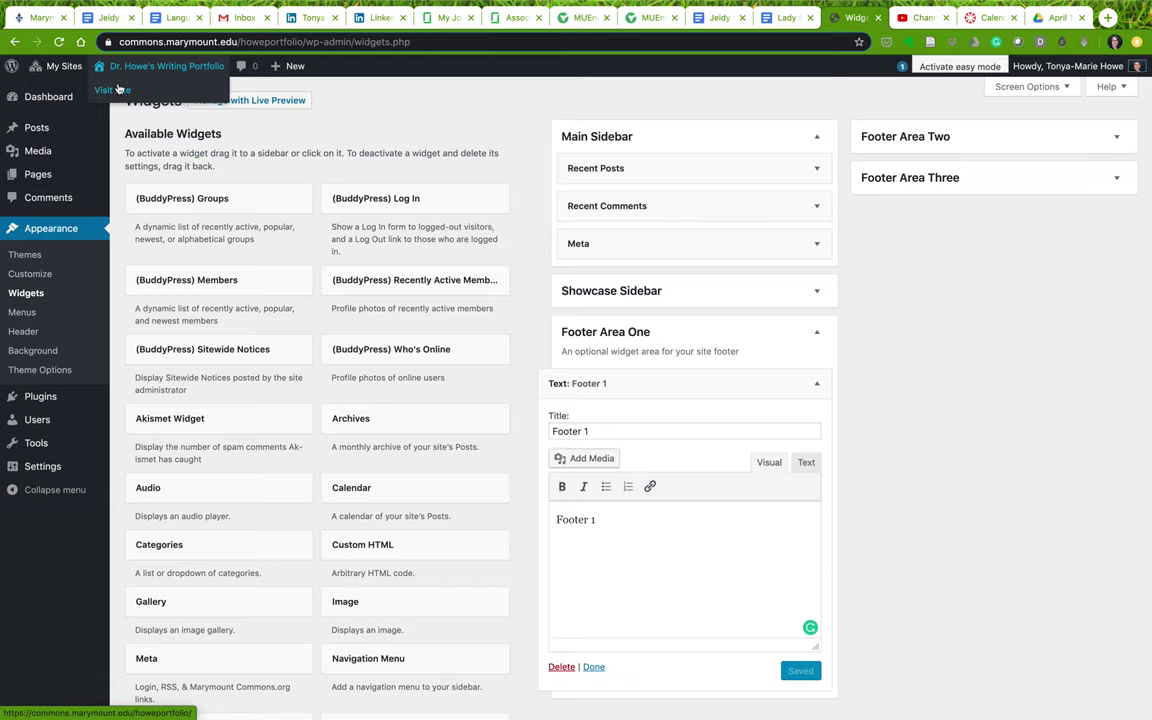
click(115, 89)
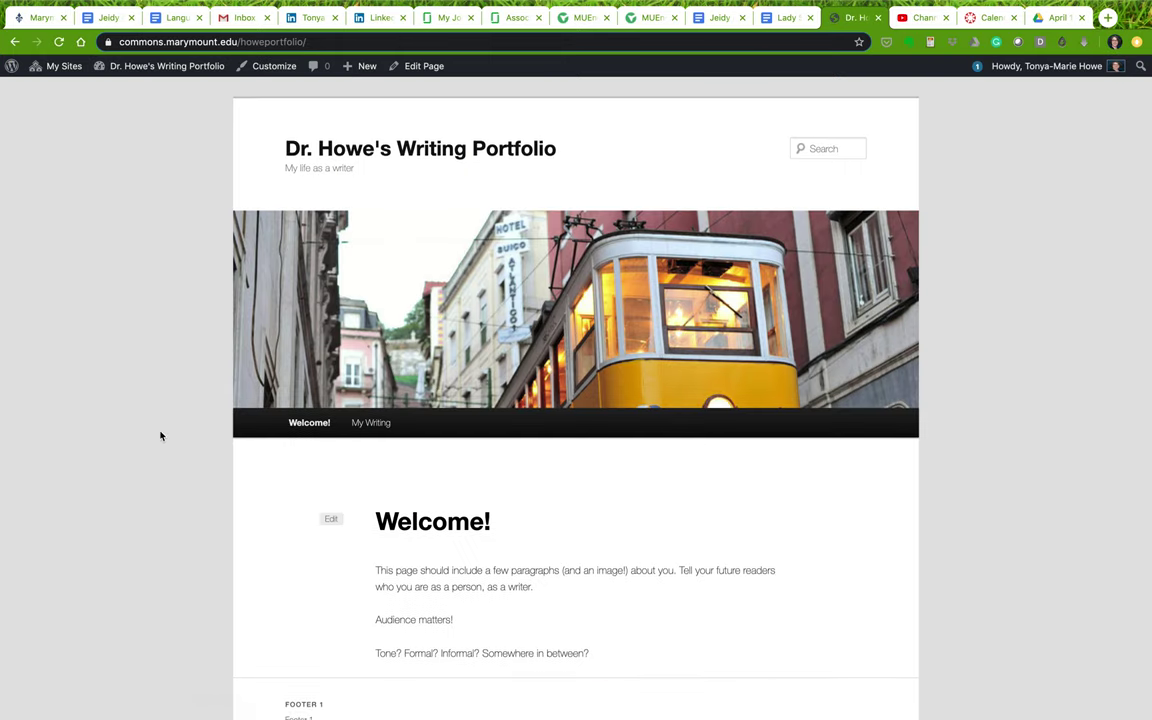
scroll(160, 436, down, 3)
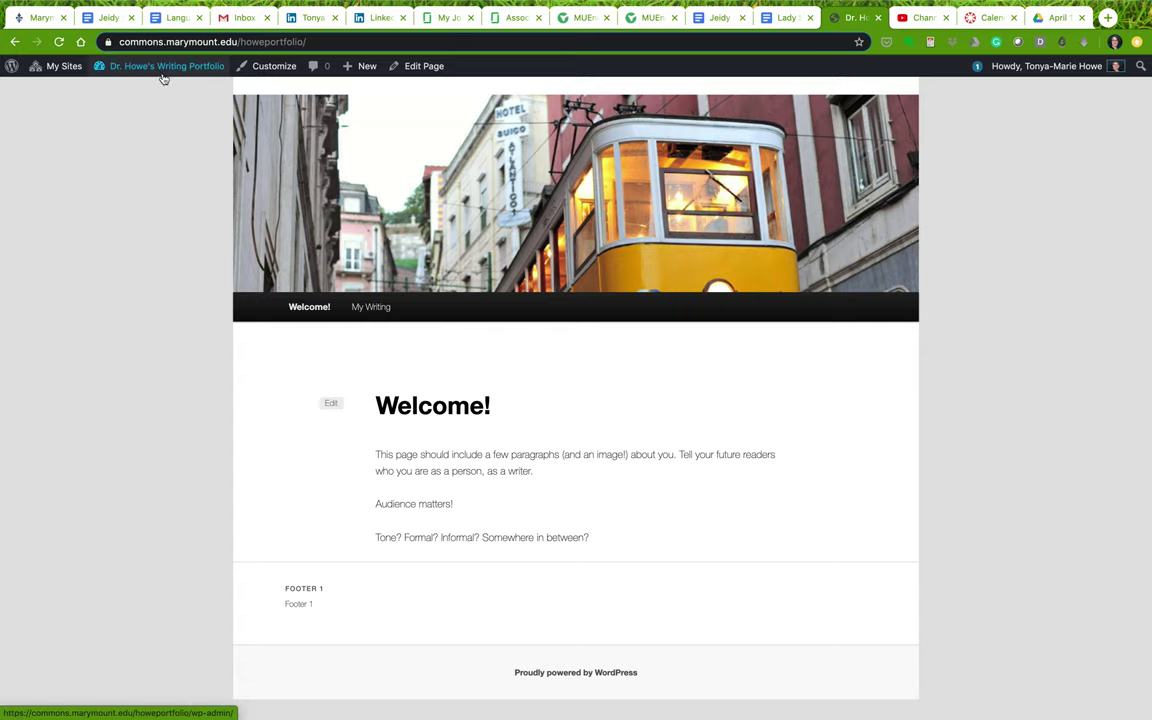
Back on Widgets, add a Calendar widget titled 'Calendar' to Footer Area Two and save it
mouse_move(165, 70)
click(126, 126)
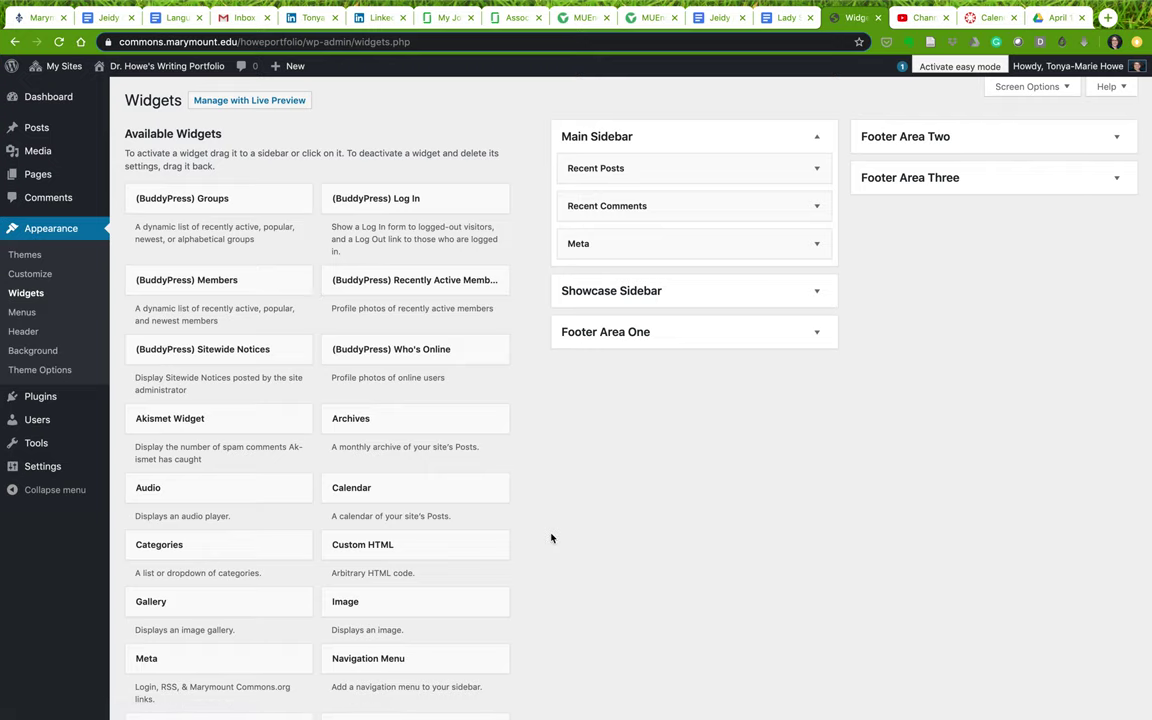
drag(373, 488, 958, 146)
click(920, 236)
text(Calendar)
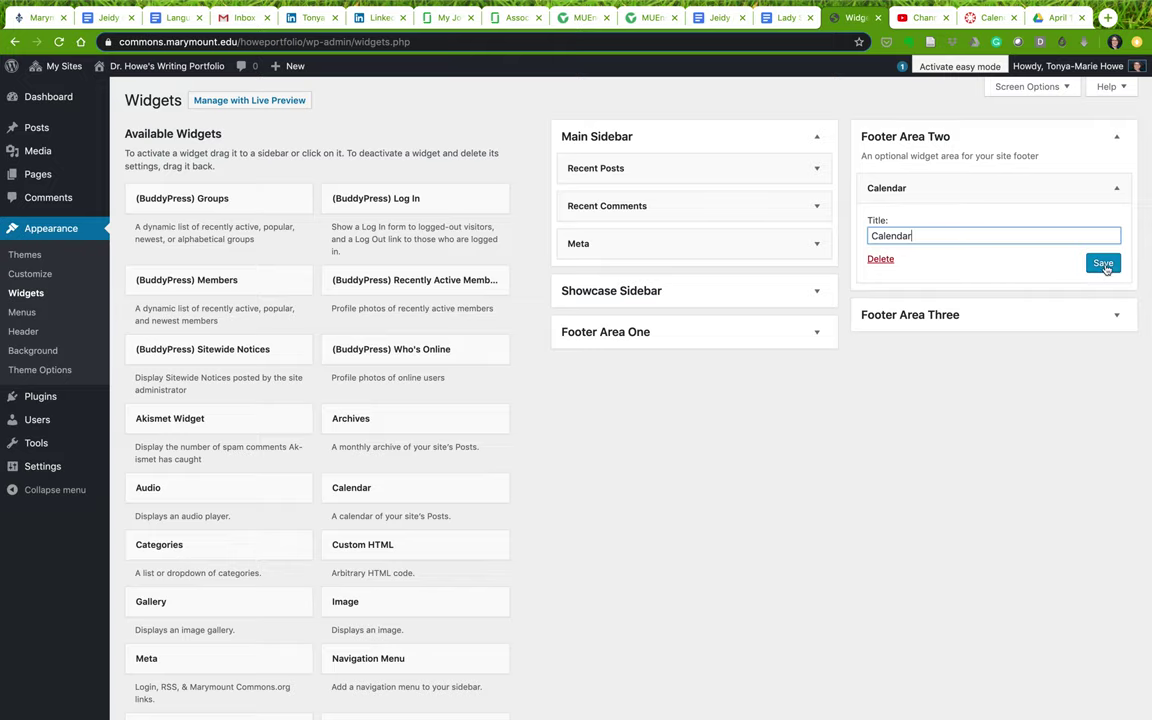
click(1104, 263)
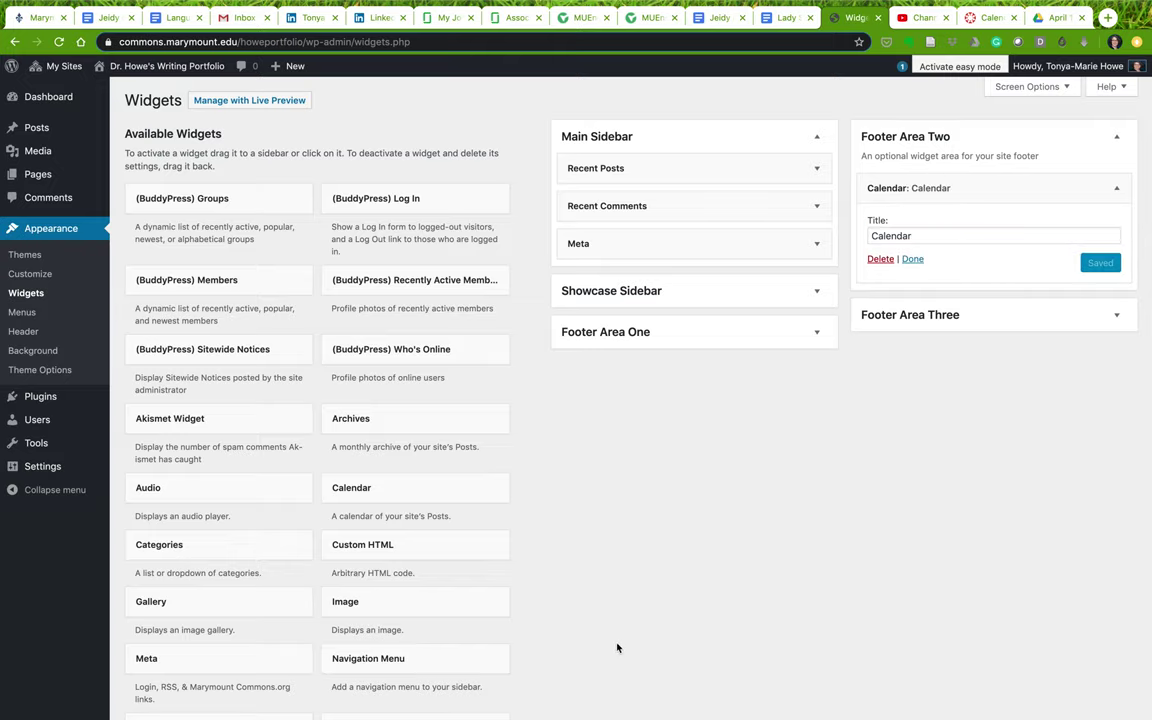
Add a Pages widget titled 'Pages' to Footer Area Three and save it
scroll(617, 648, down, 3)
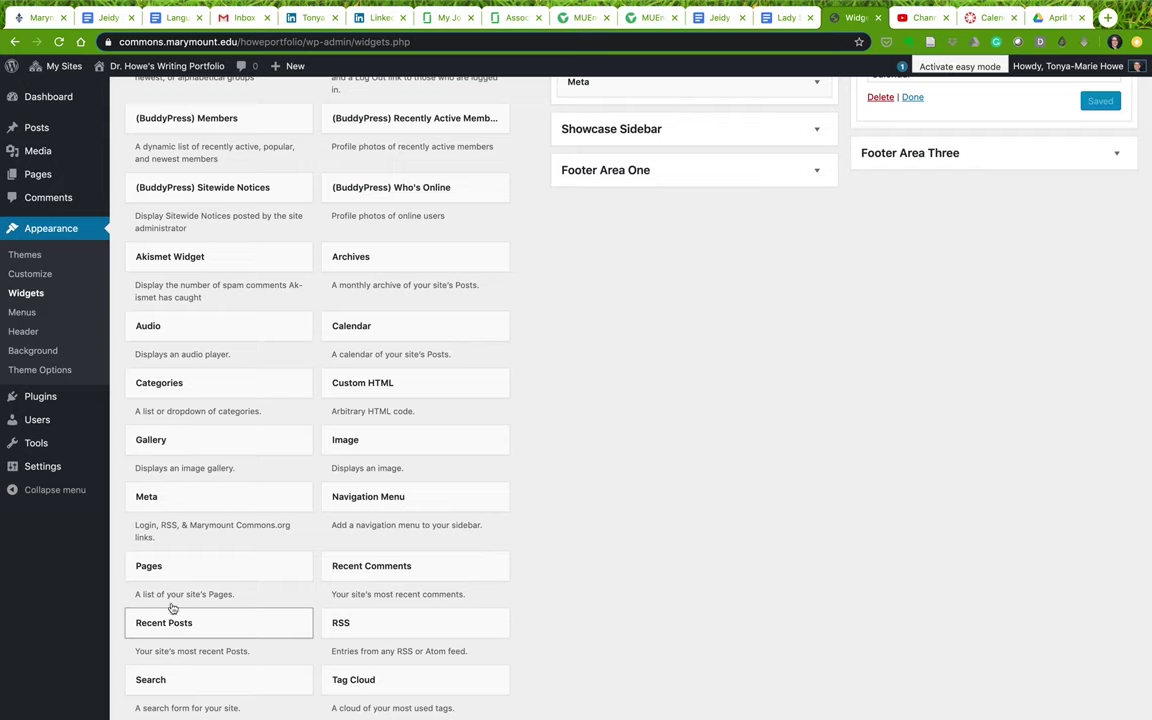
drag(167, 569, 982, 342)
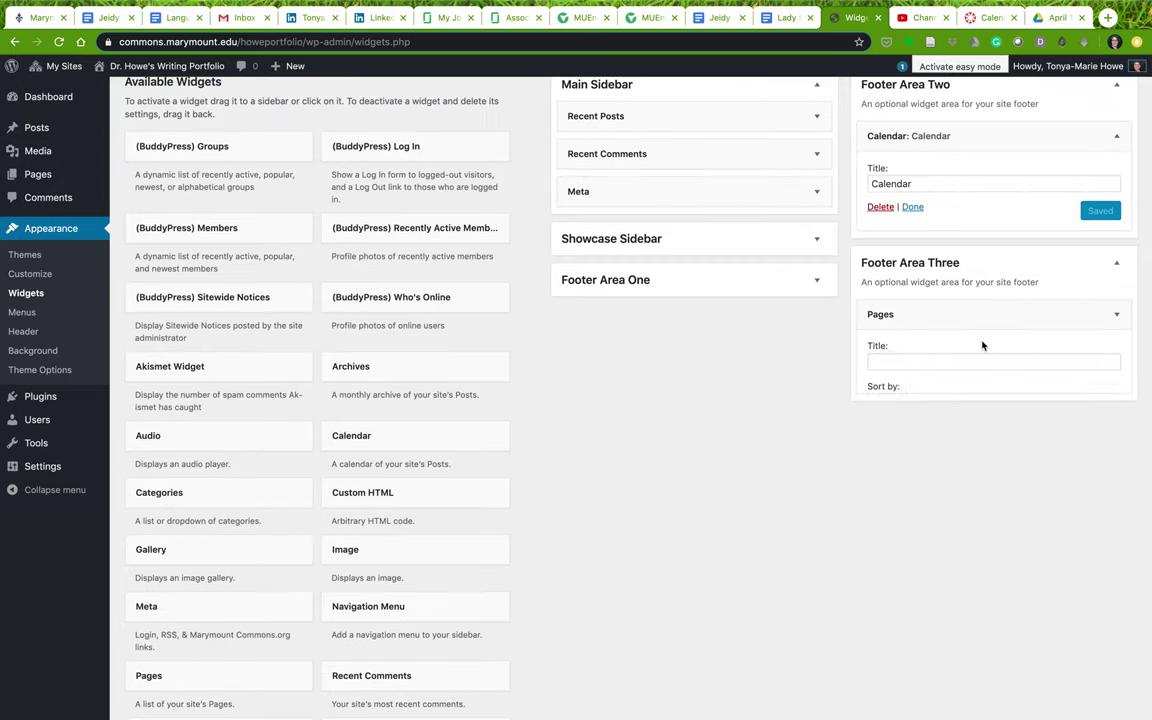
click(961, 359)
text(Pa)
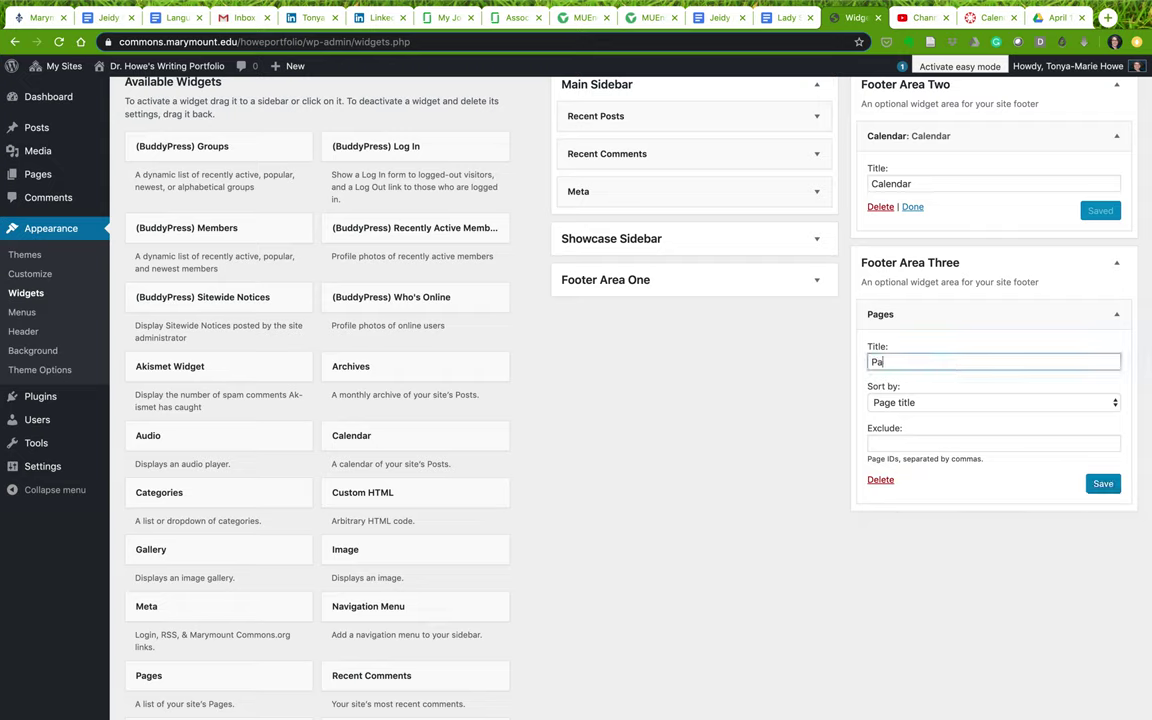
click(1103, 484)
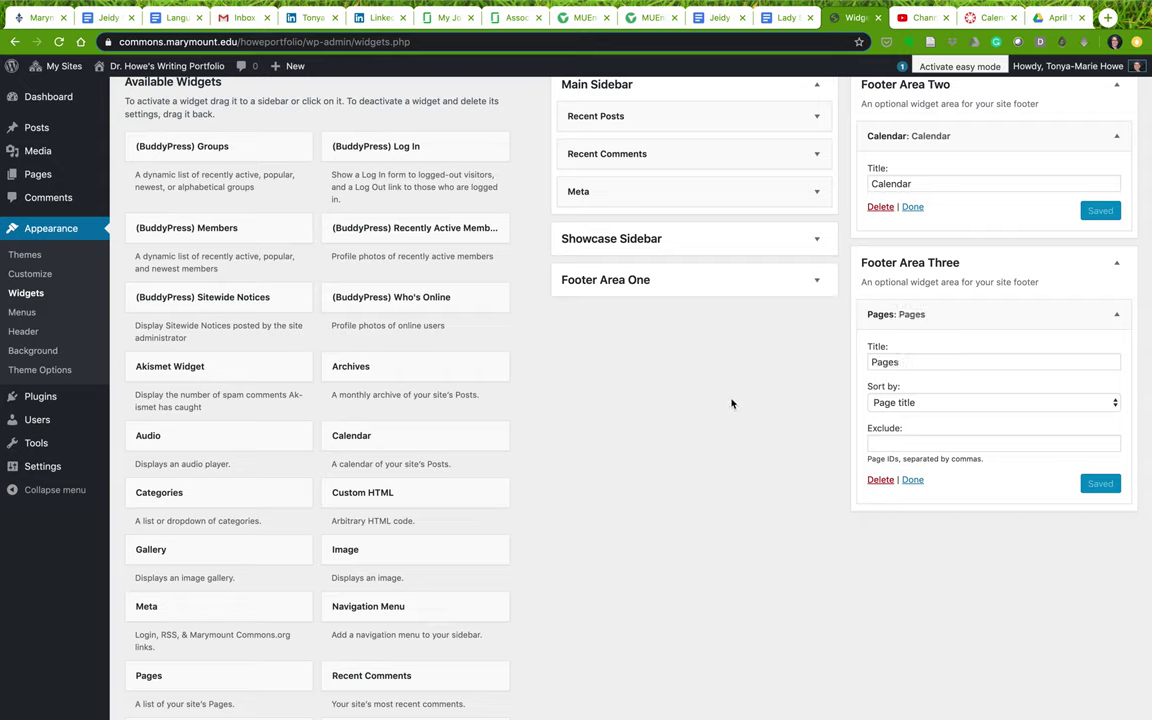
scroll(731, 403, up, 1)
Visit the live site and scroll to the footer's Footer 1 text, April 2020 calendar and Pages list
mouse_move(155, 67)
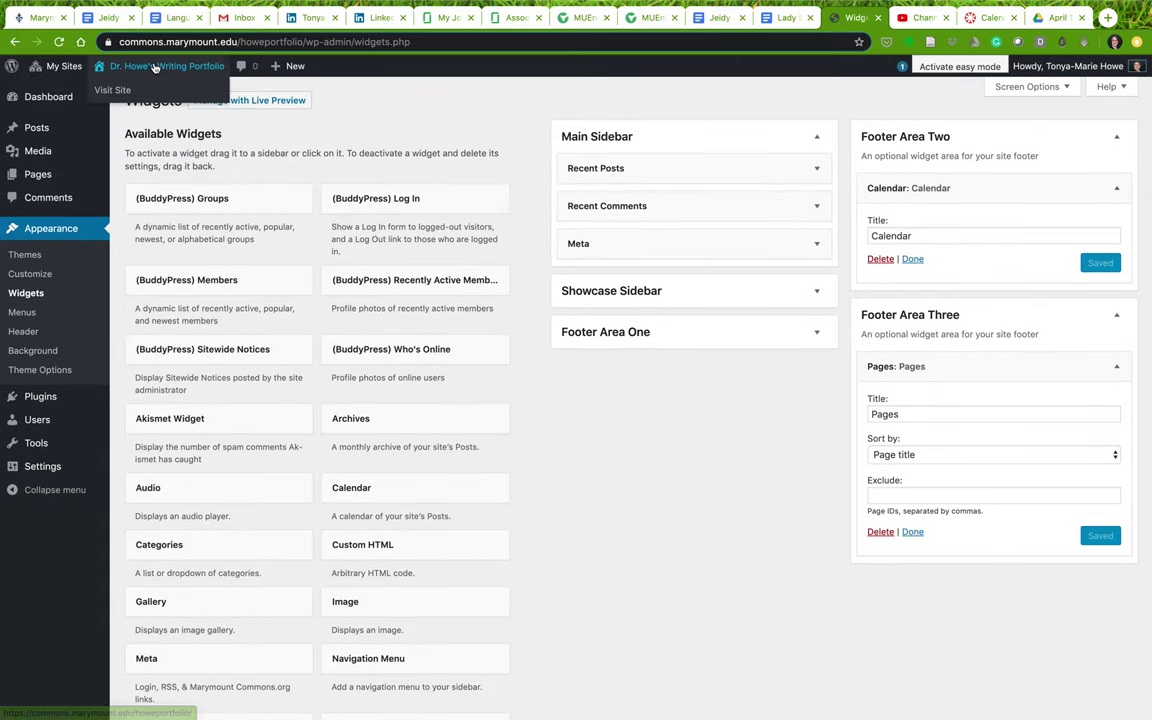
click(112, 89)
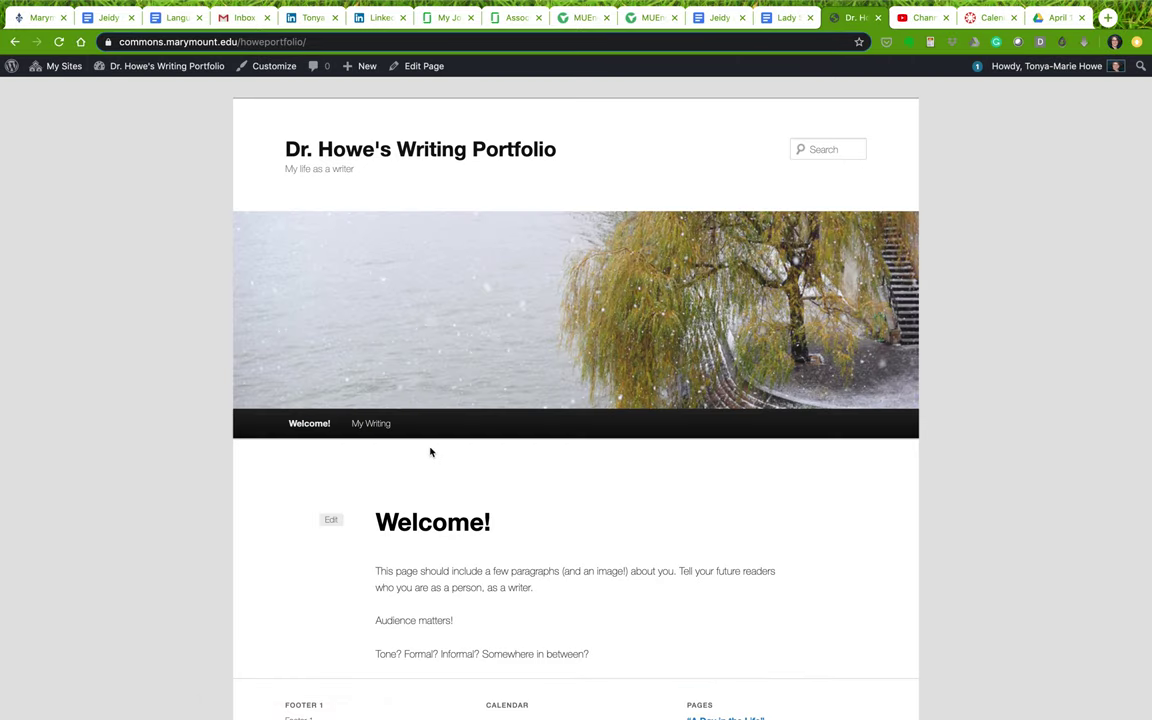
scroll(430, 452, down, 3)
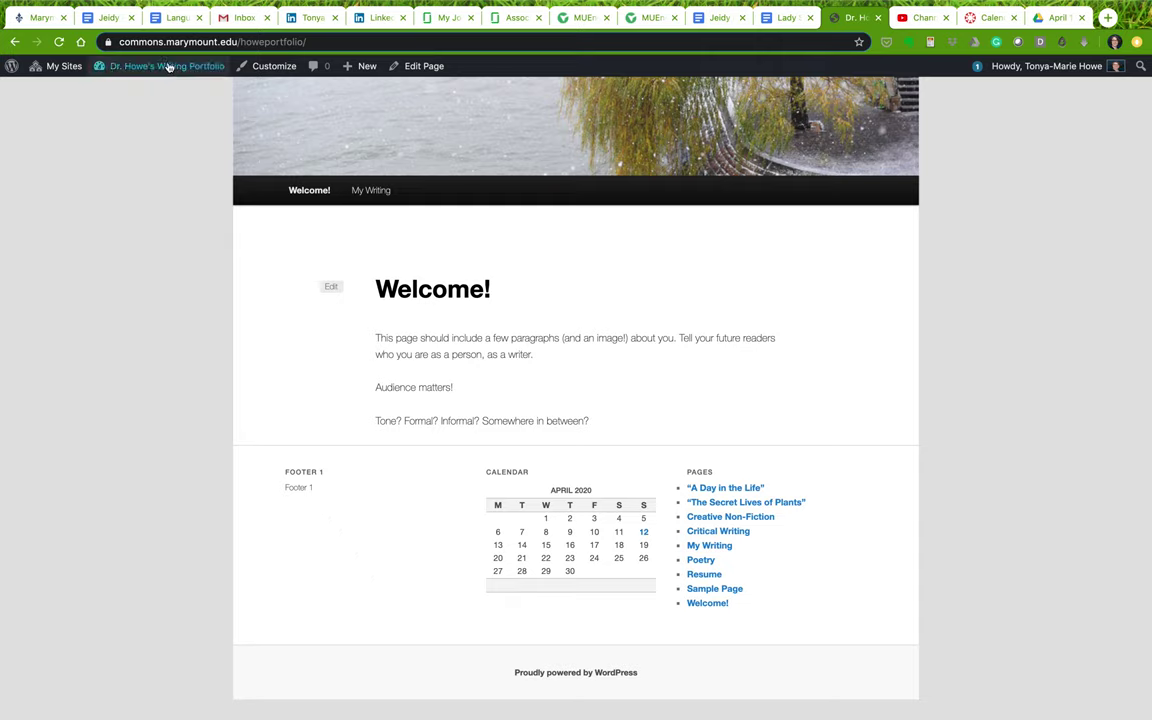
mouse_move(165, 66)
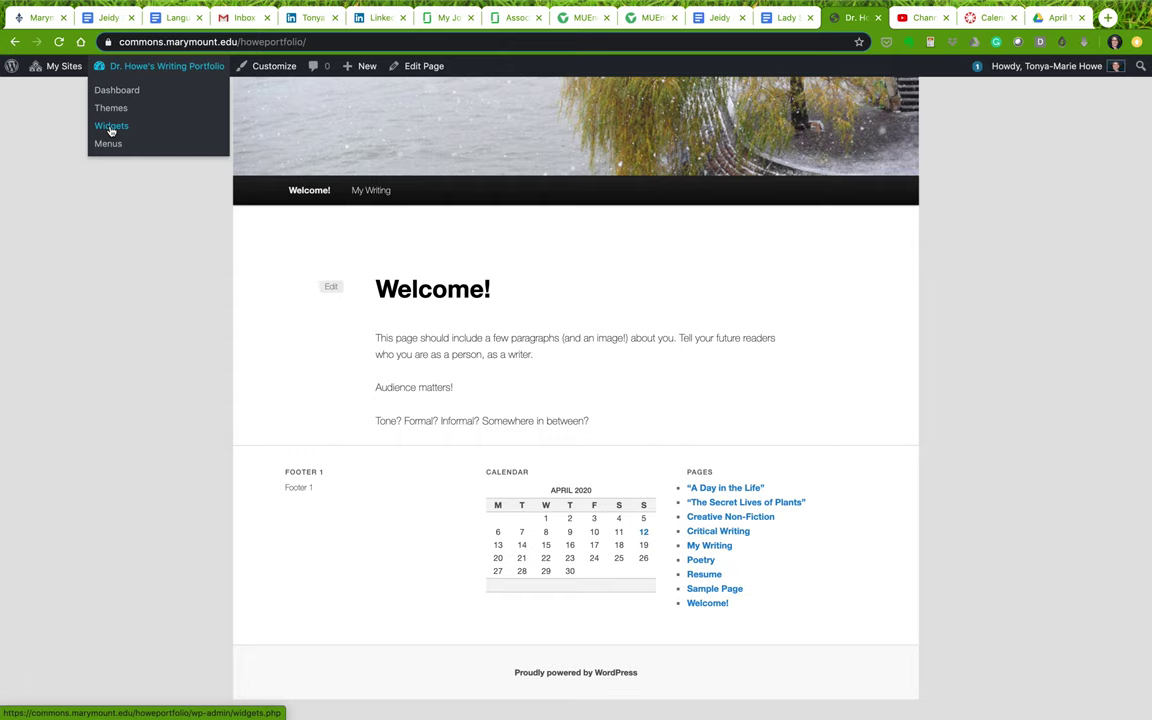
Back on Widgets, delete the Footer 1 Text widget from Footer Area One
click(111, 127)
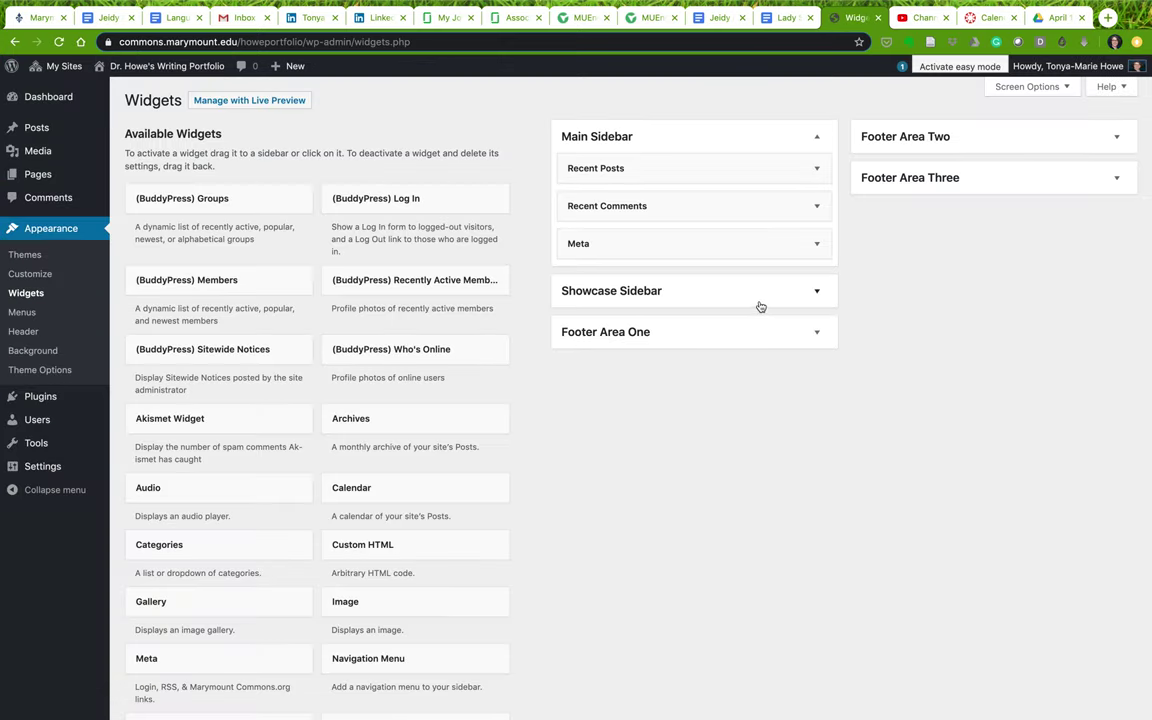
click(815, 293)
click(812, 392)
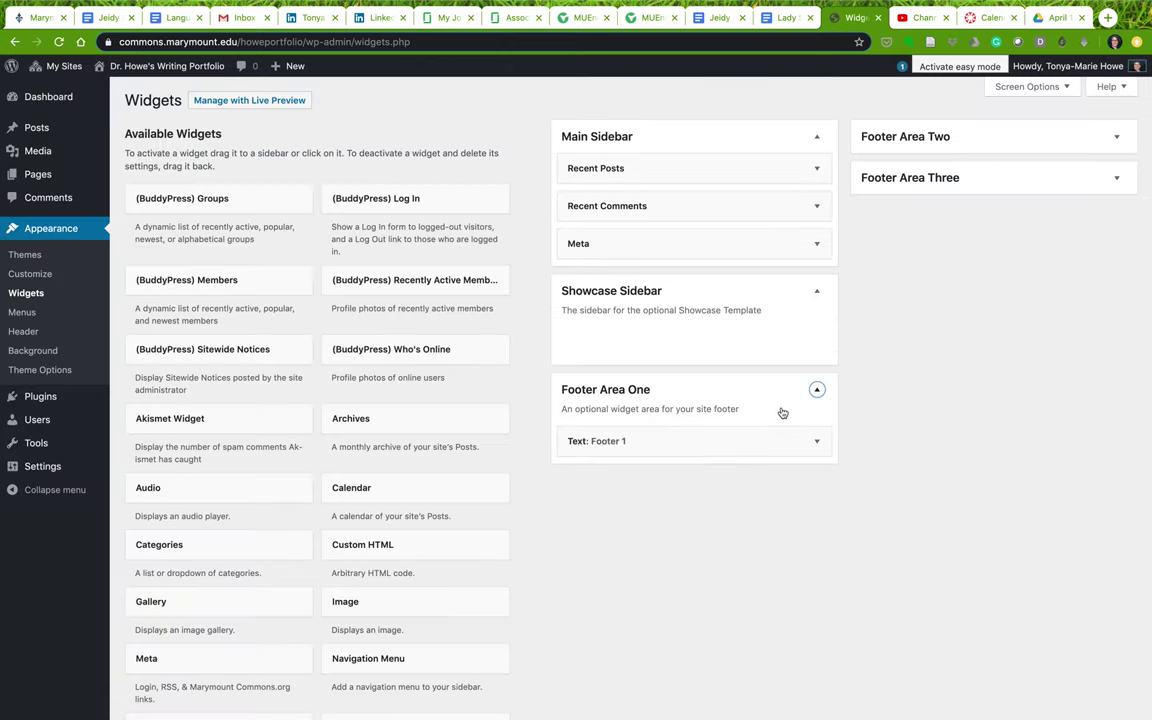
click(816, 441)
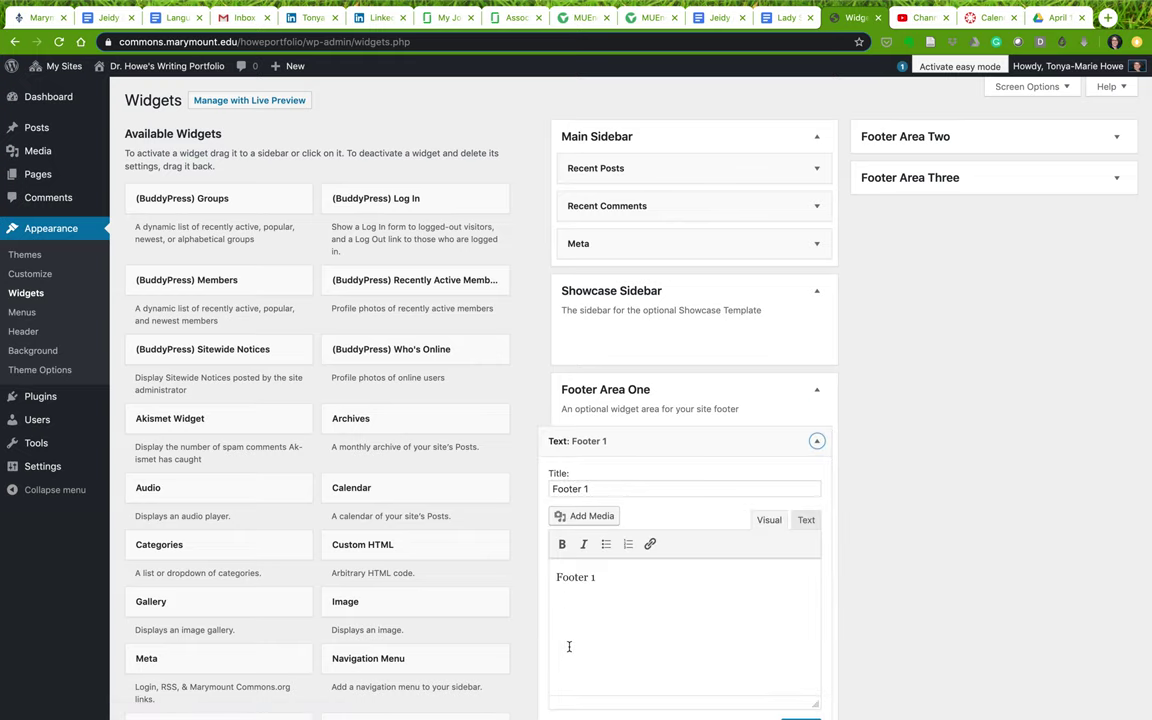
scroll(569, 646, down, 3)
click(557, 541)
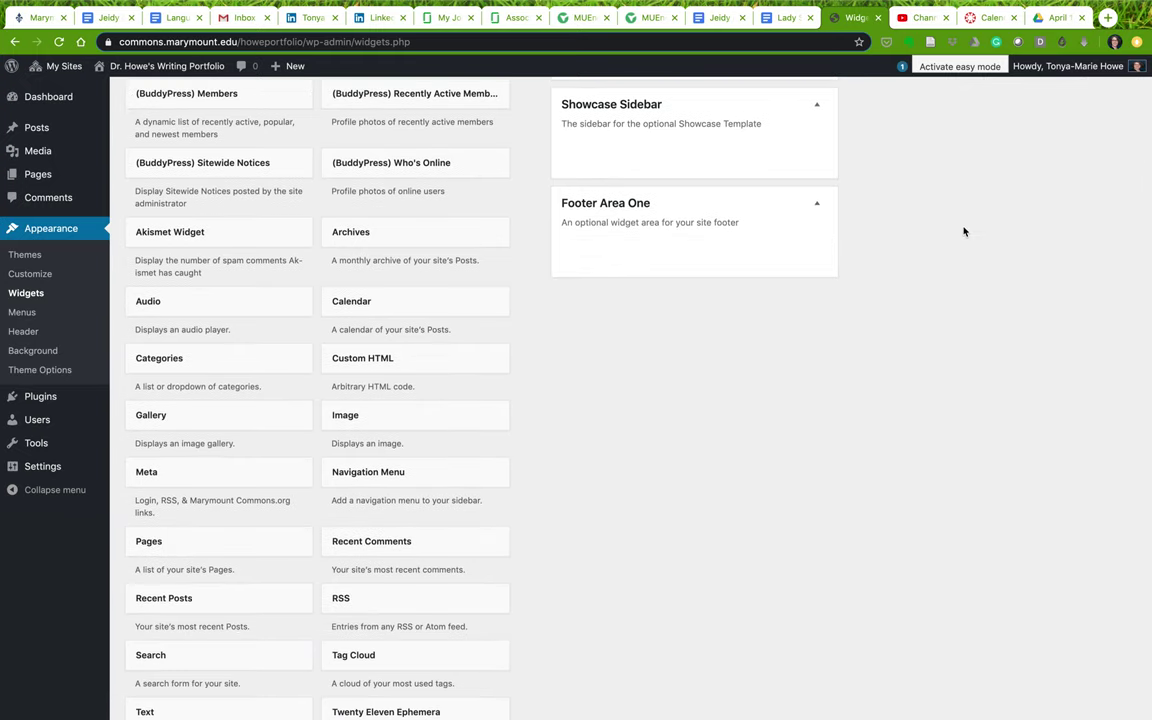
scroll(953, 238, up, 3)
Move the Calendar widget into Footer Area Three, then delete the Pages and Calendar widgets
click(972, 145)
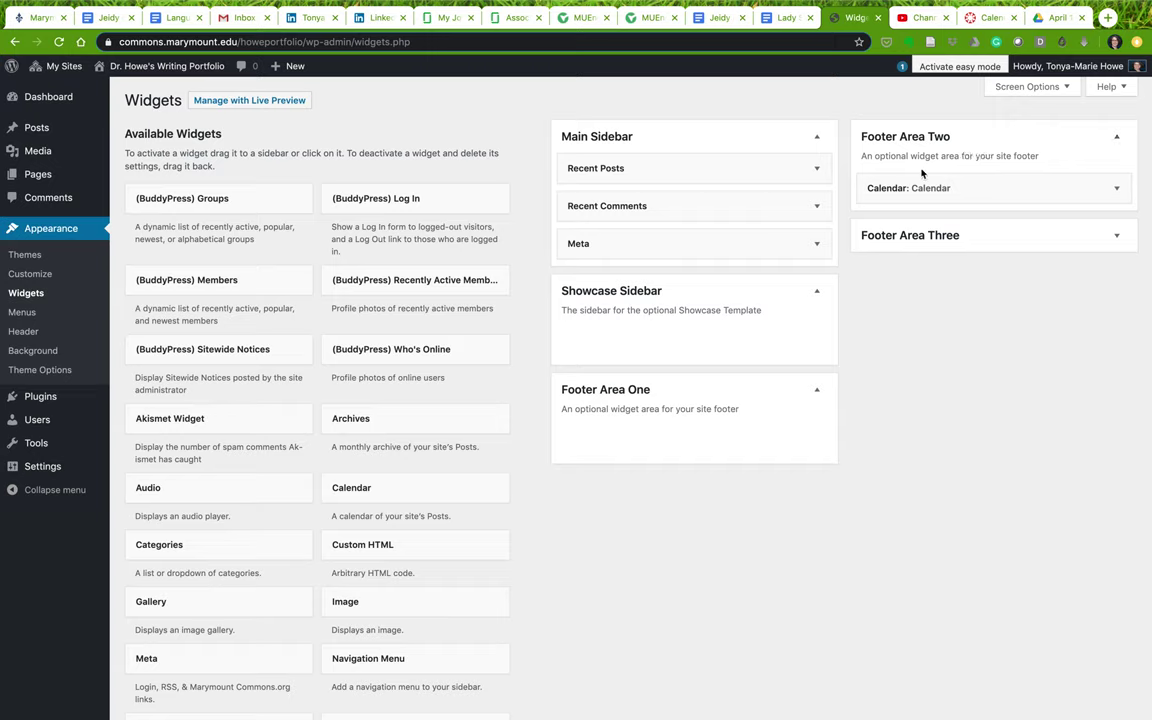
drag(924, 172, 918, 334)
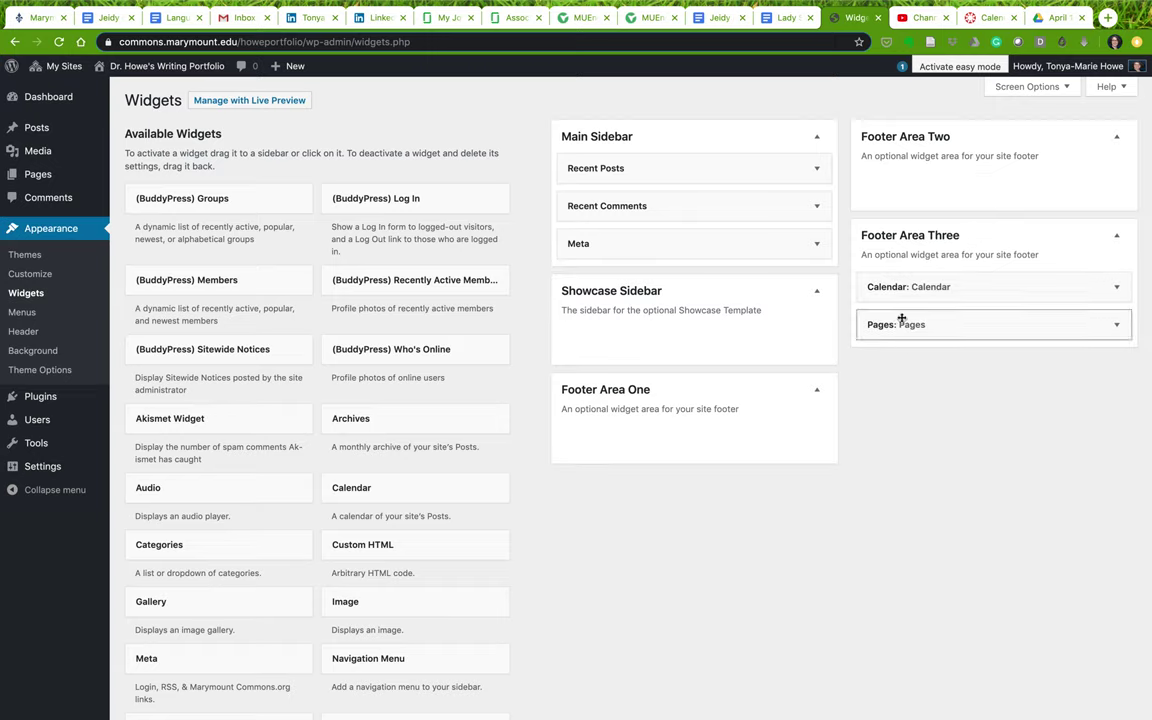
click(1116, 324)
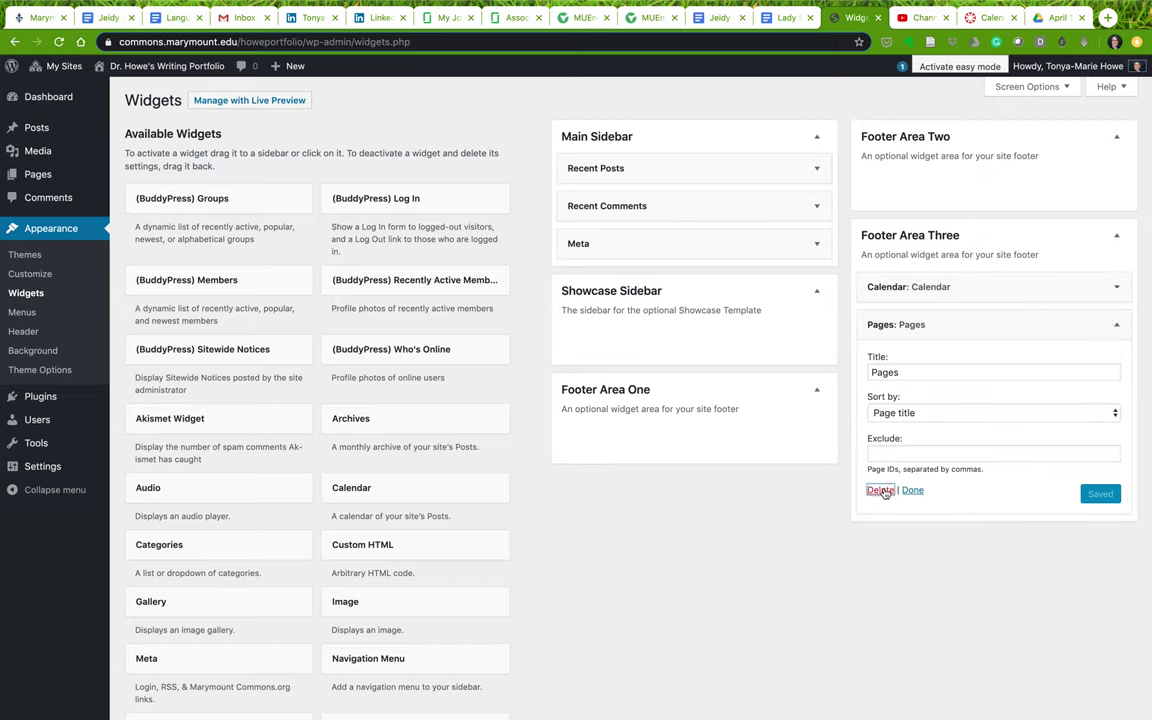
click(880, 489)
click(1116, 287)
click(880, 357)
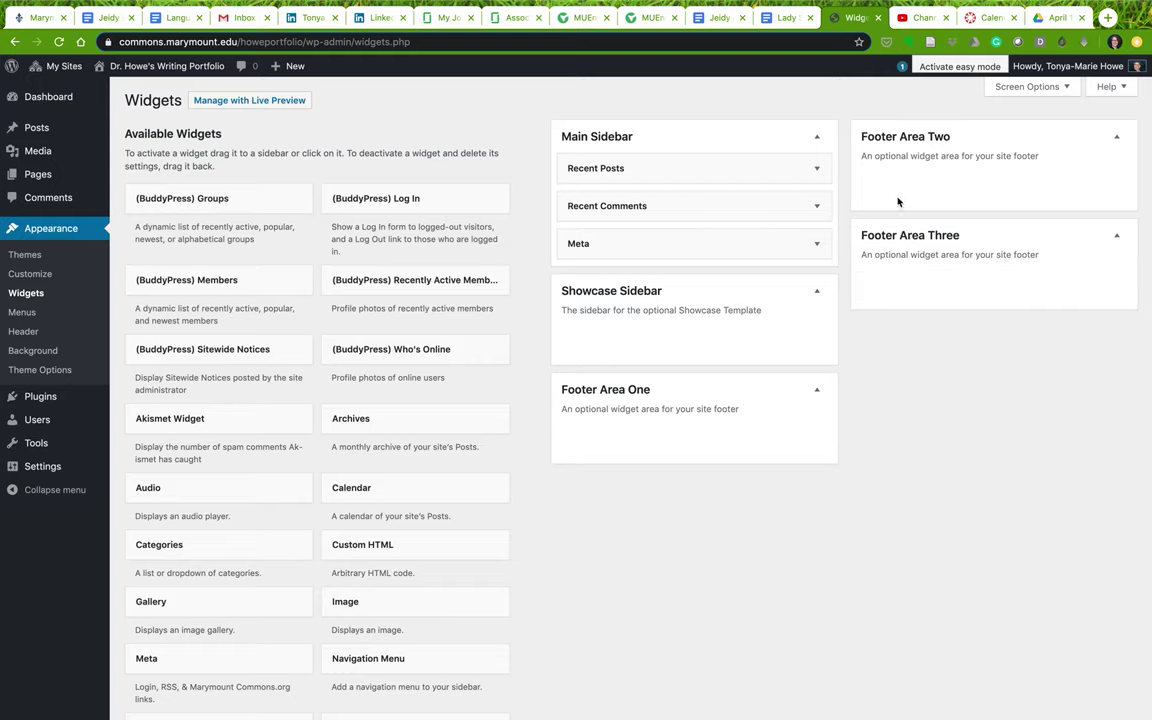
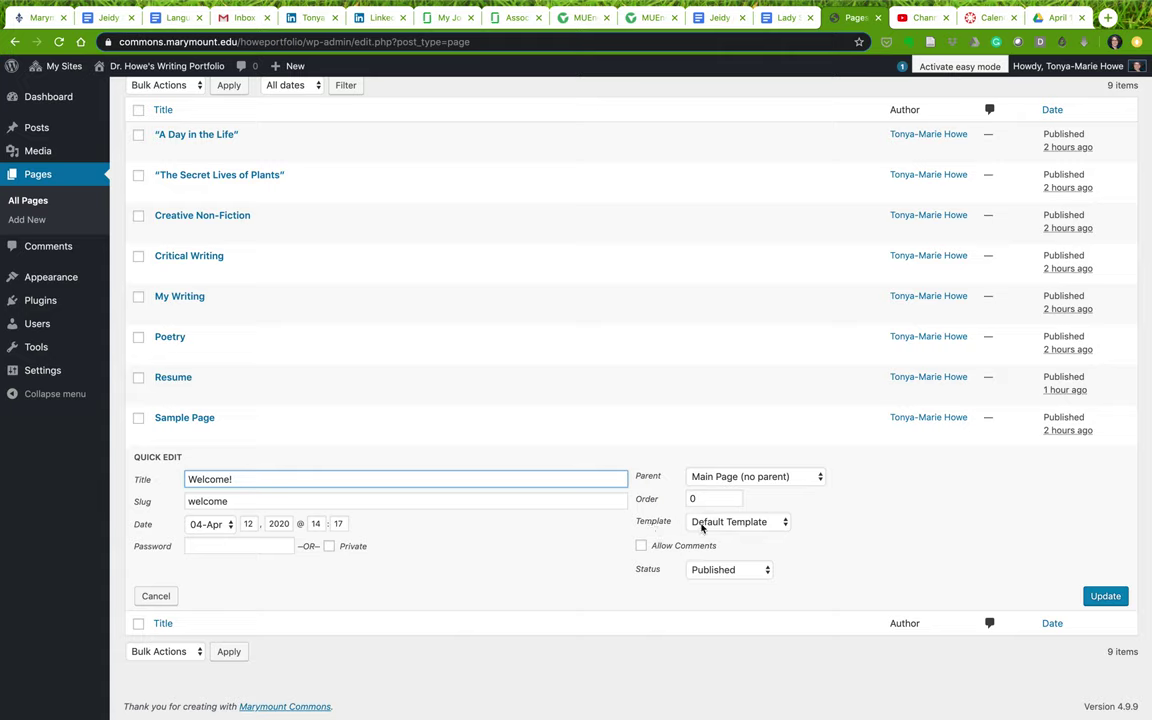
Set the Welcome! page's template to Showcase Template and update it
click(702, 524)
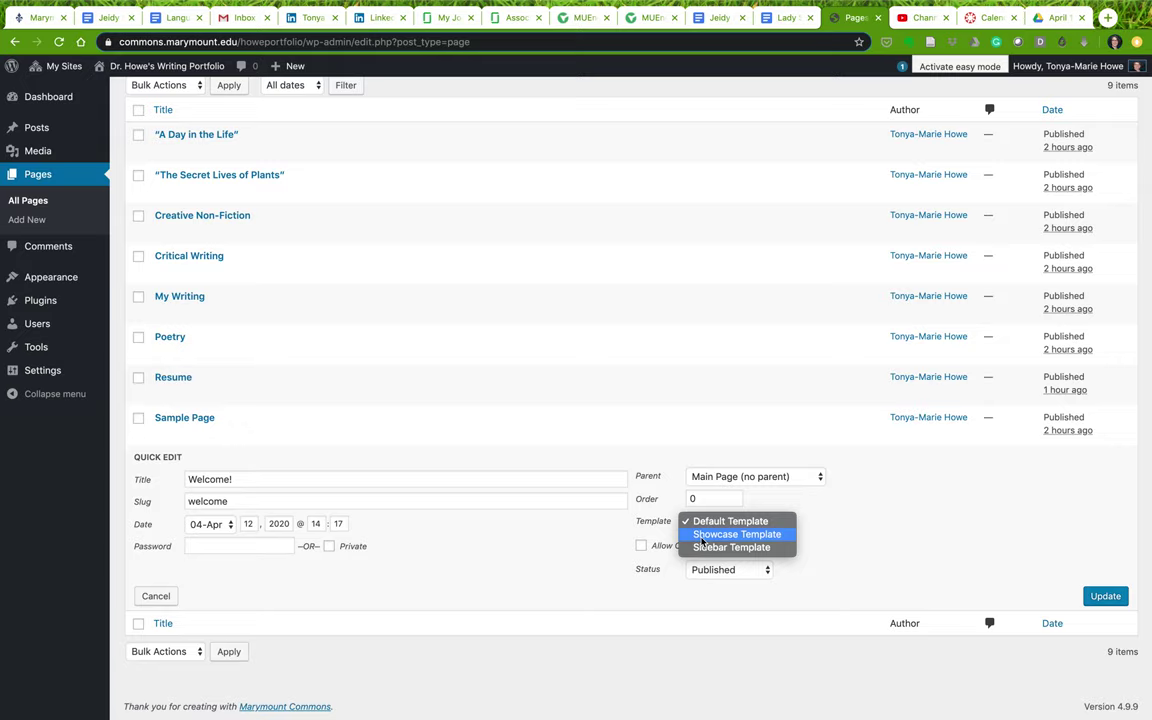
click(702, 536)
click(1100, 598)
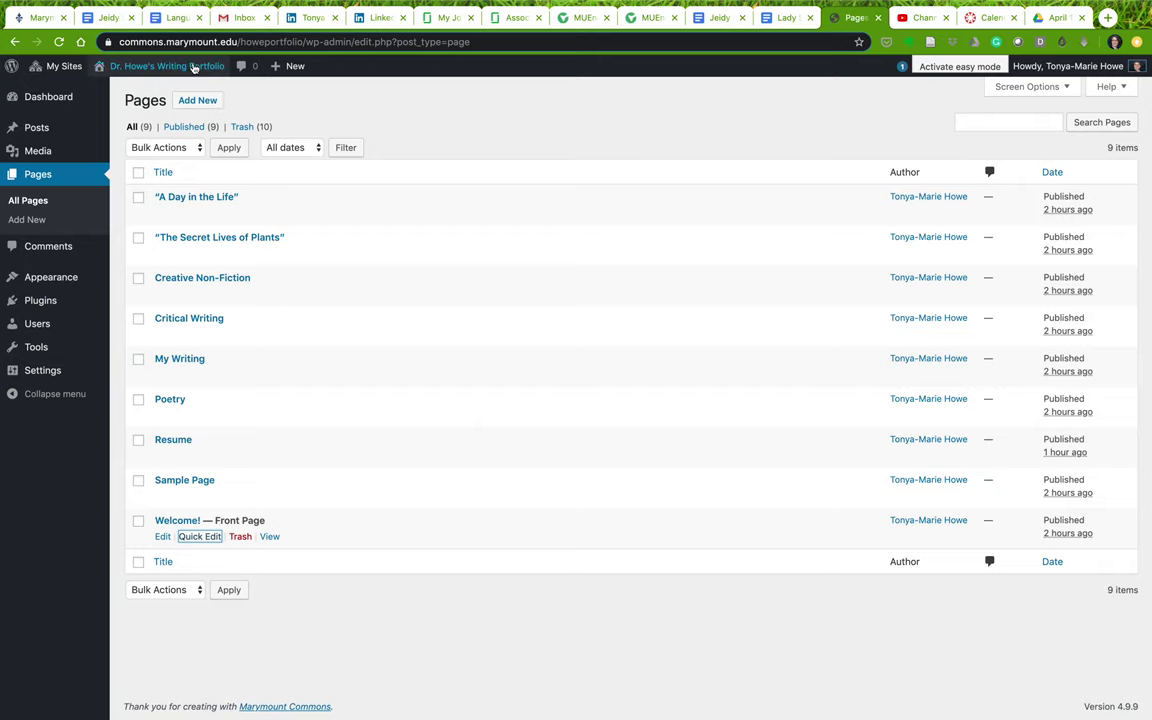
Visit the live site and browse the My Writing page and the Welcome! front page
mouse_move(193, 67)
click(150, 90)
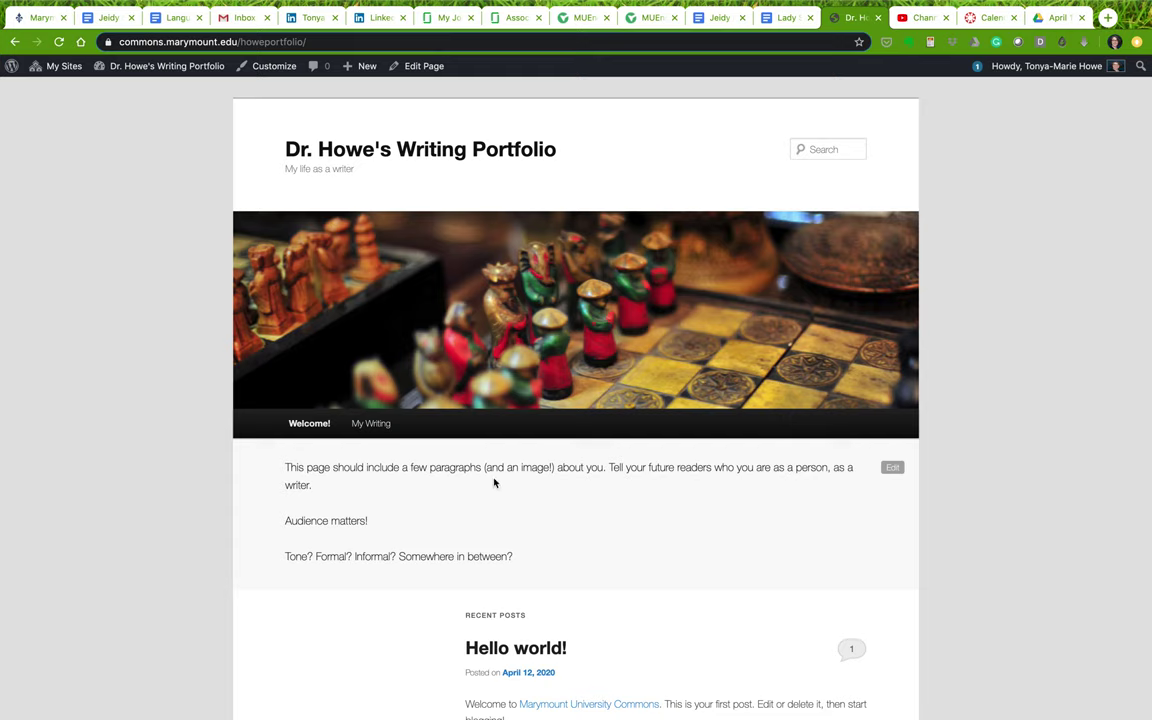
click(372, 424)
mouse_move(372, 428)
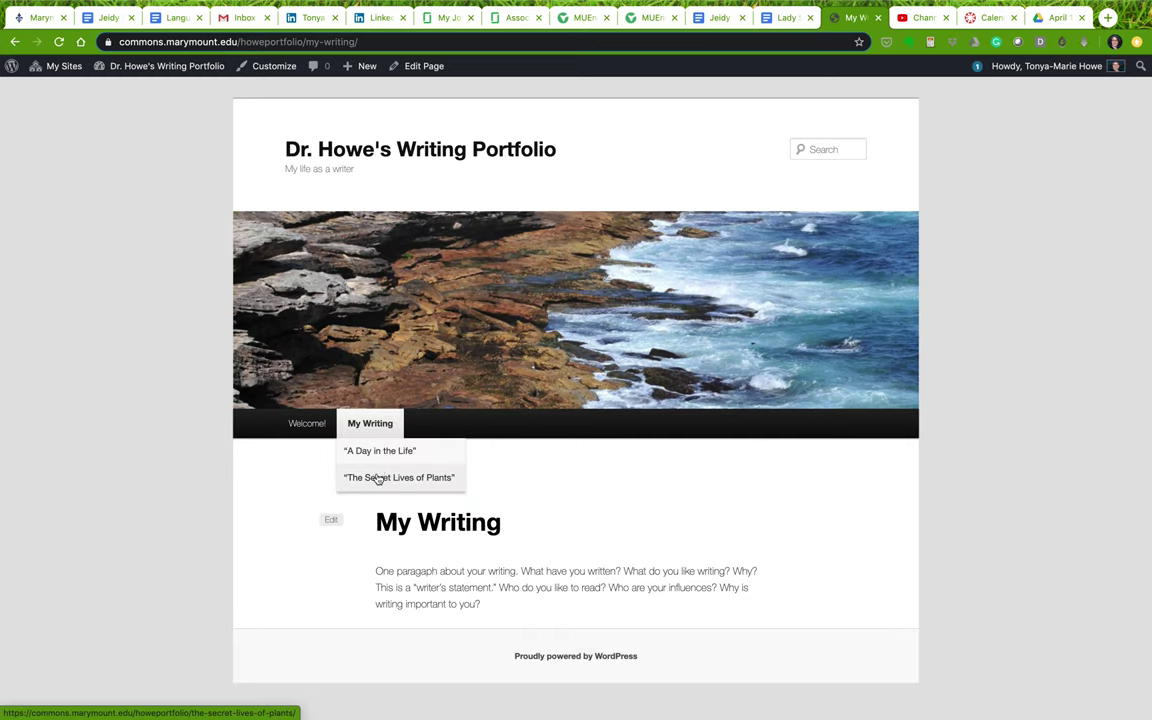
click(311, 423)
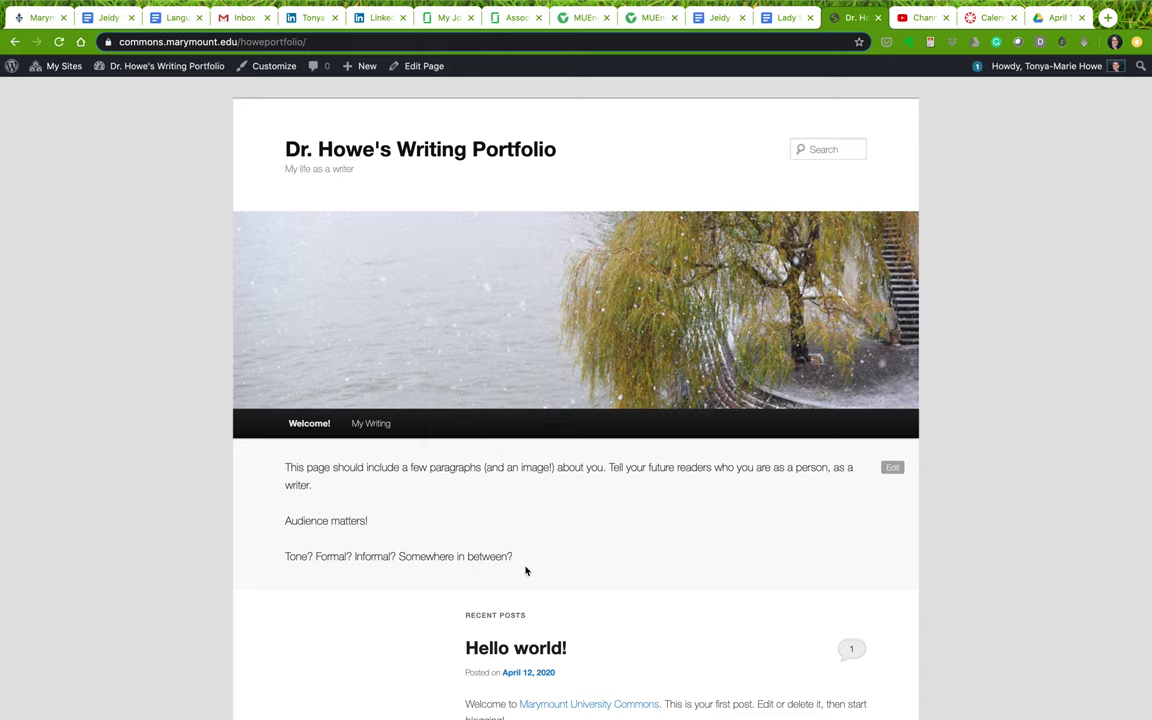
scroll(517, 570, down, 3)
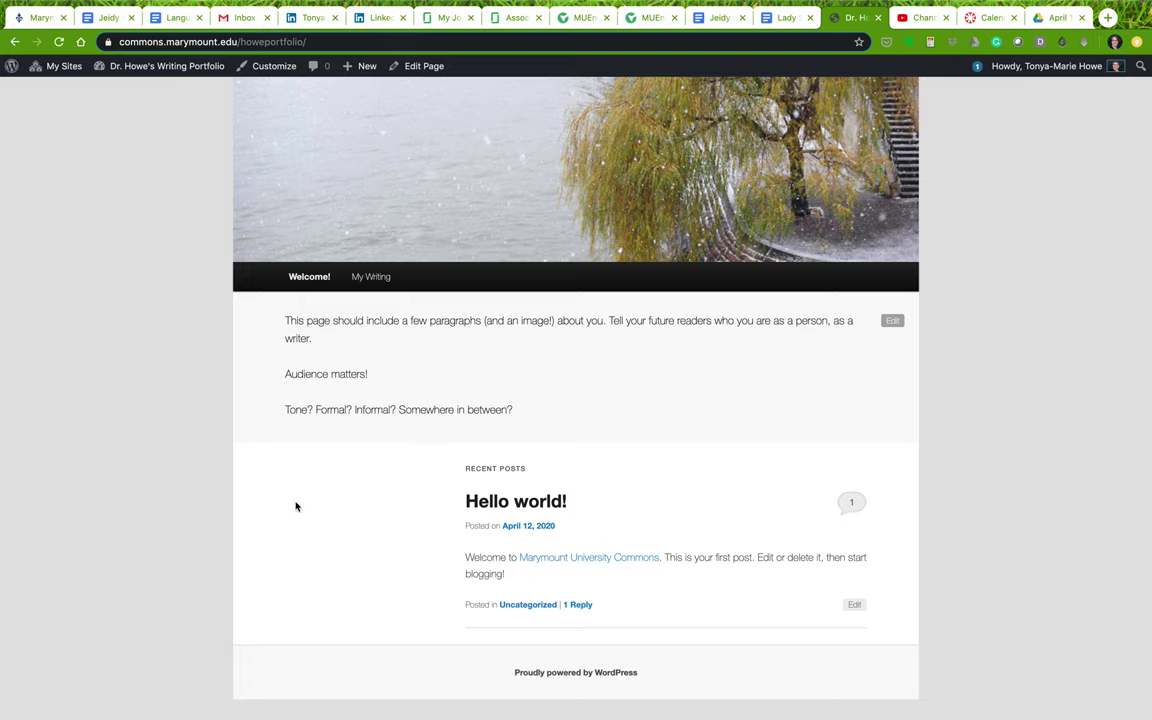
From All Pages, quick-edit Welcome! to use the Sidebar Template, update, then visit the site
click(176, 67)
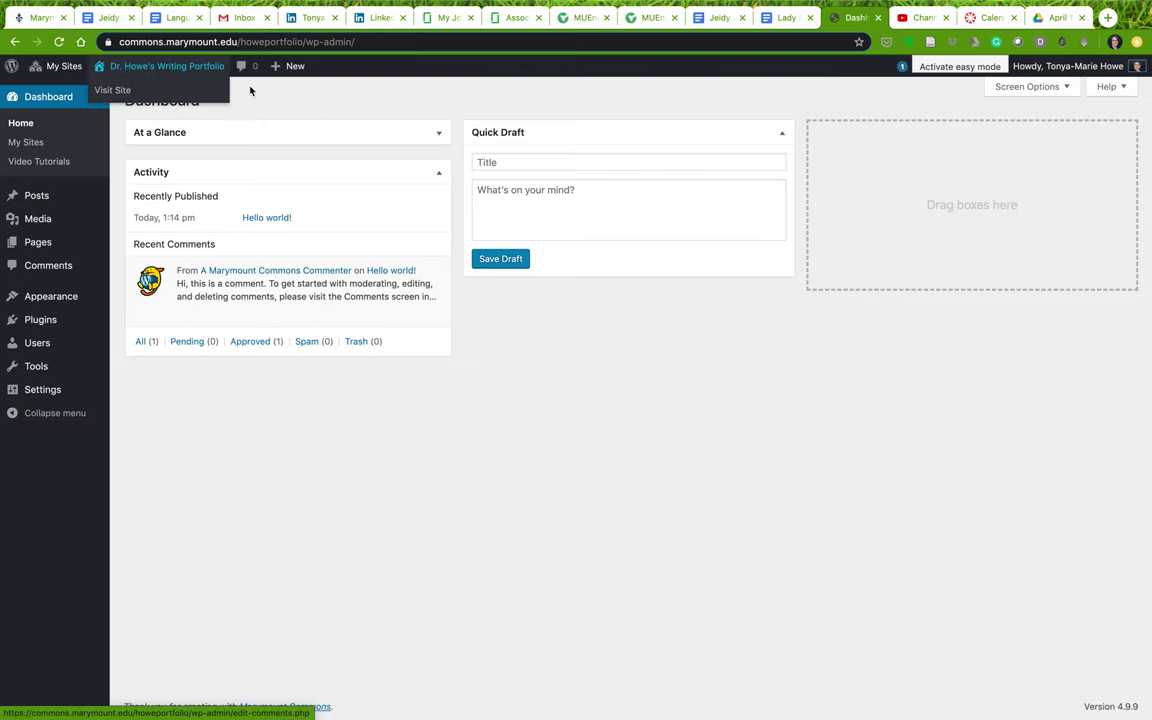
mouse_move(46, 243)
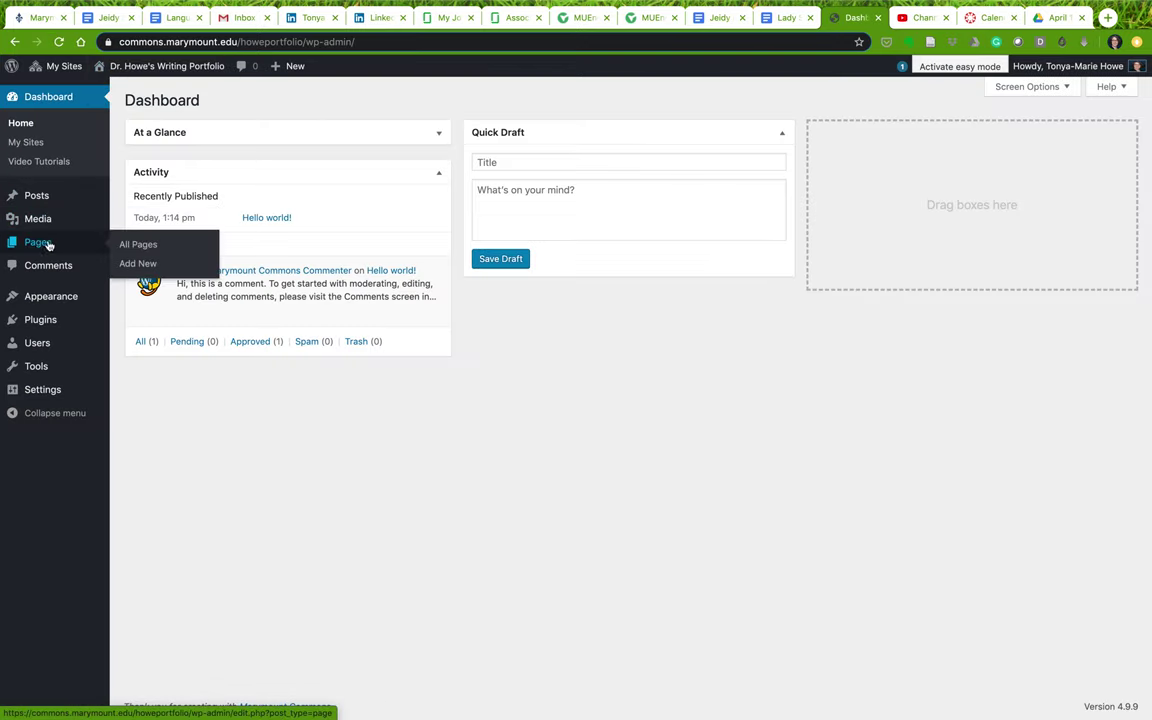
click(139, 246)
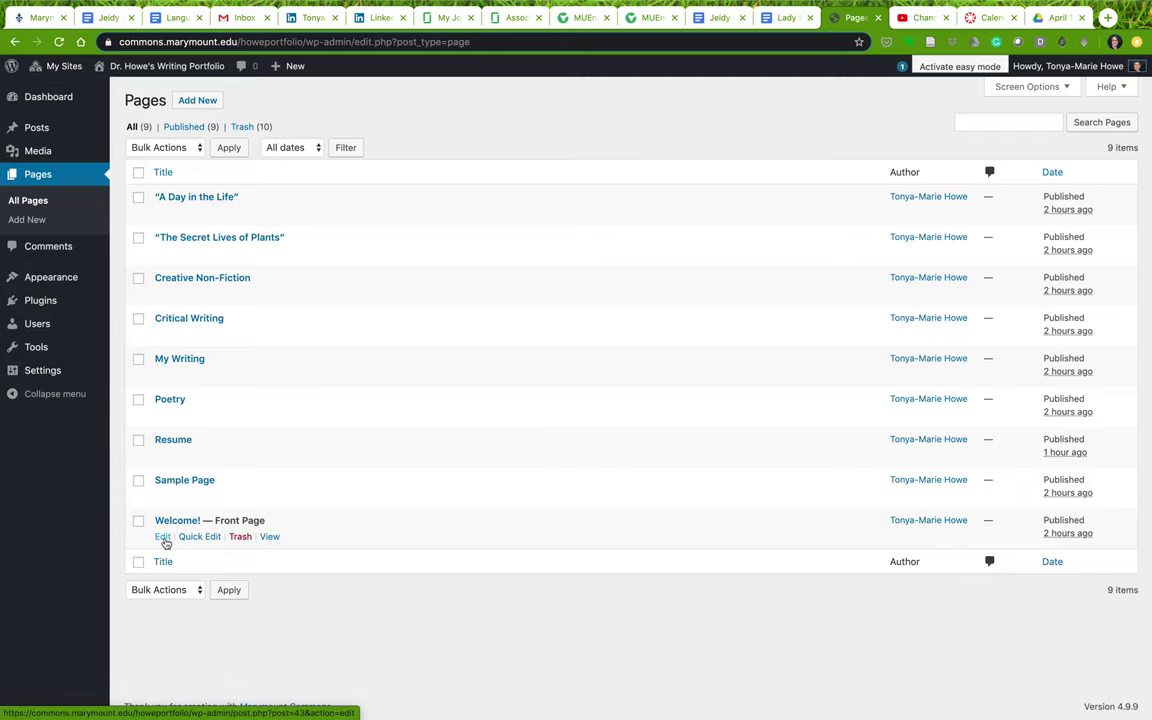
click(190, 542)
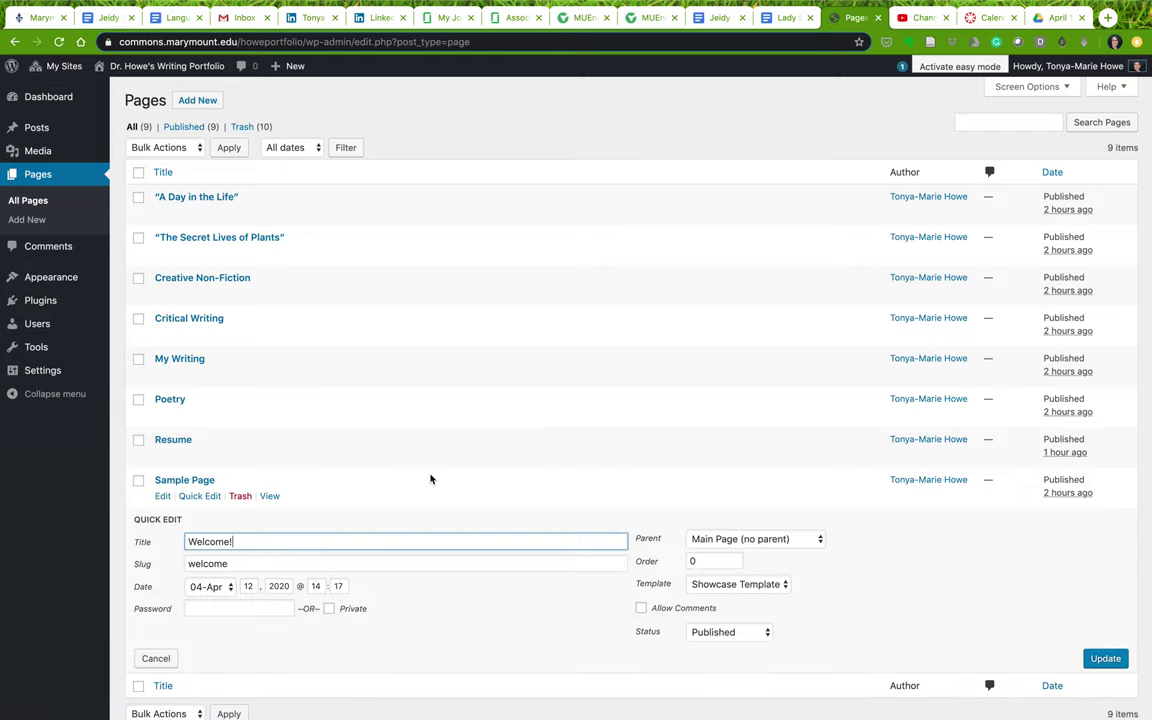
scroll(430, 476, down, 1)
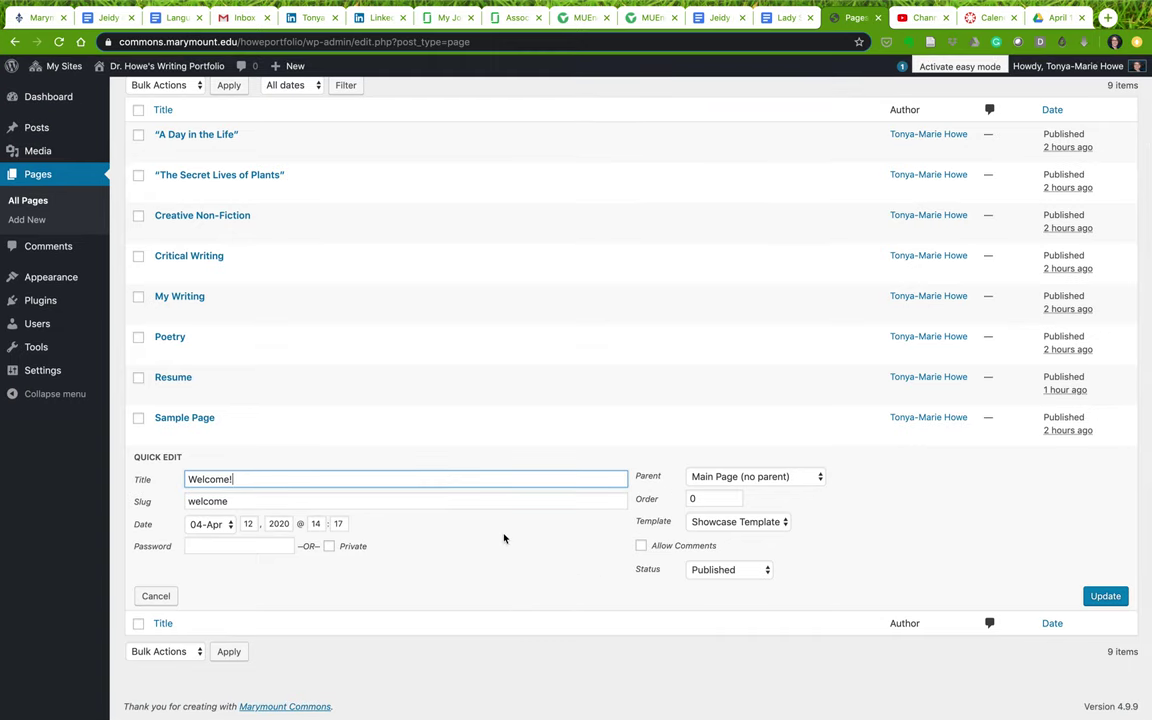
click(727, 525)
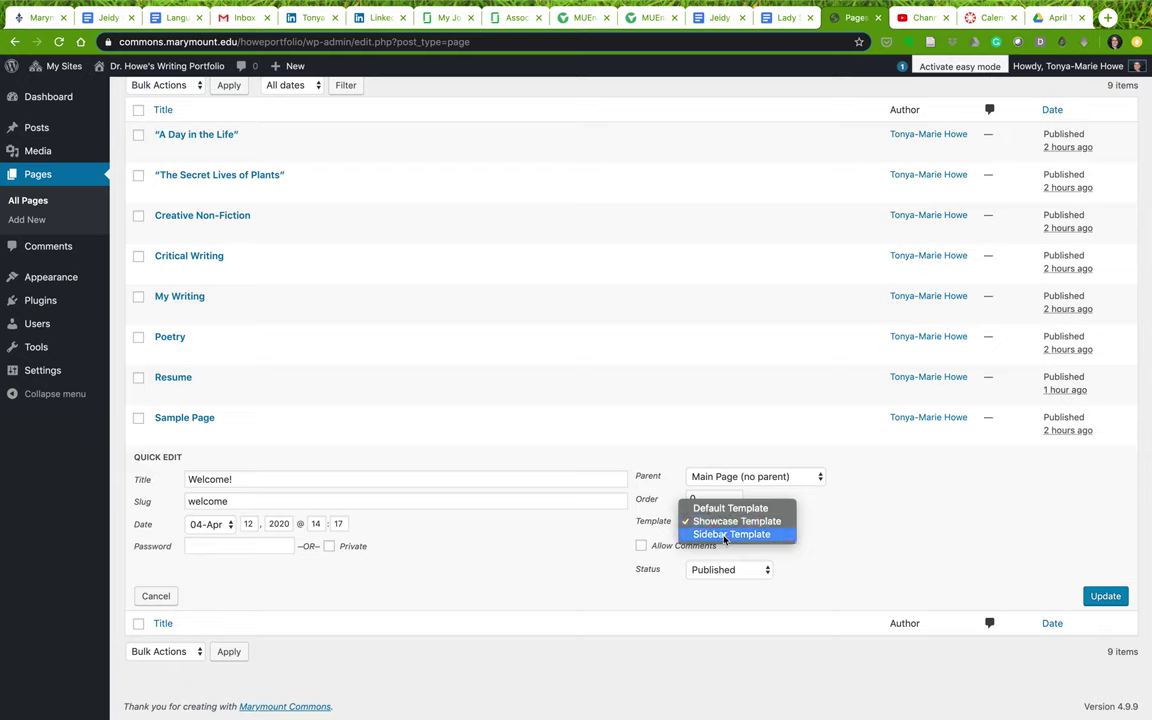
click(727, 536)
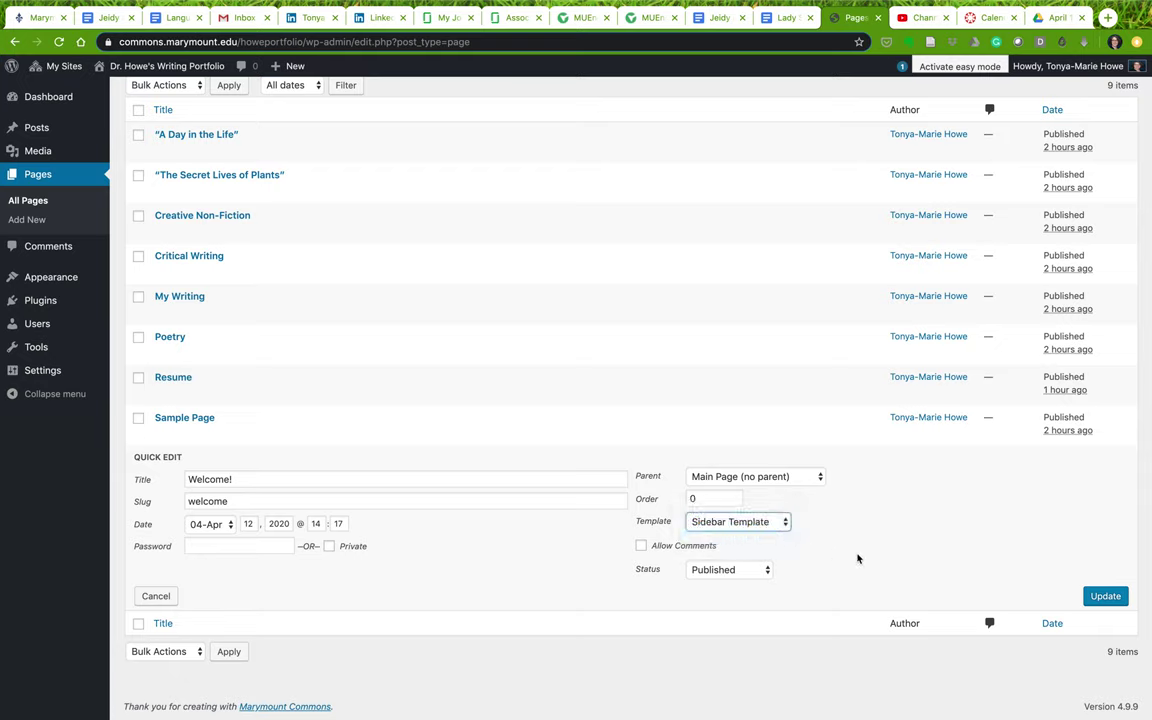
click(1106, 597)
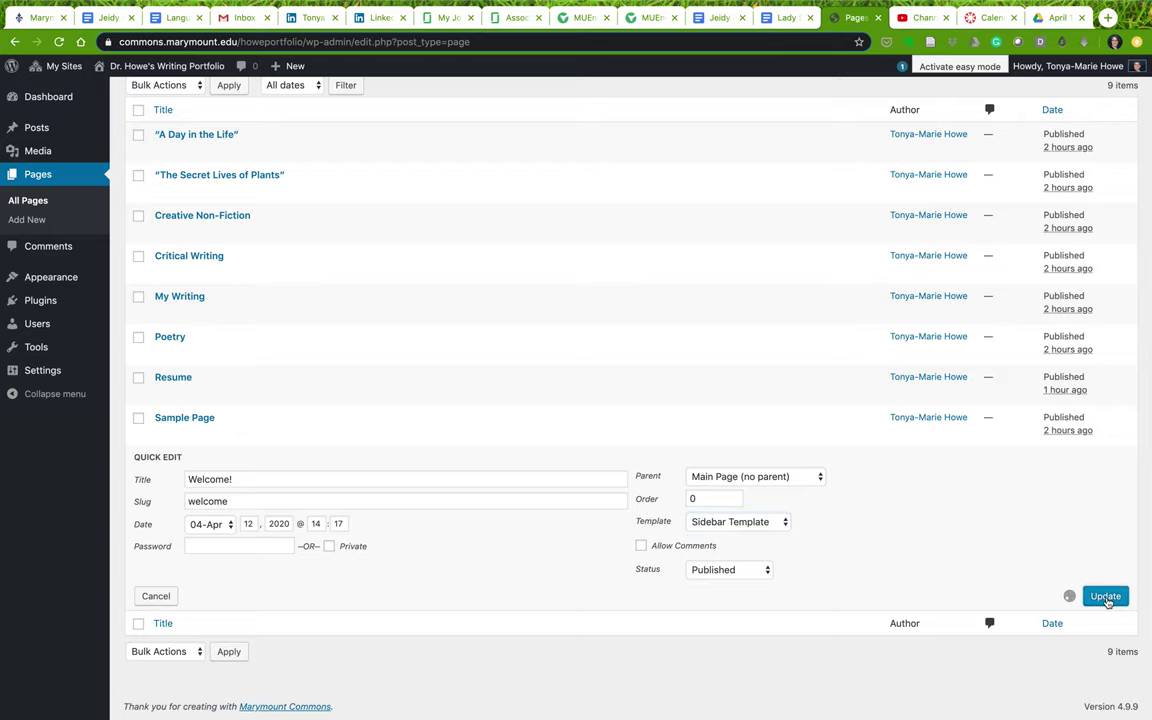
mouse_move(146, 68)
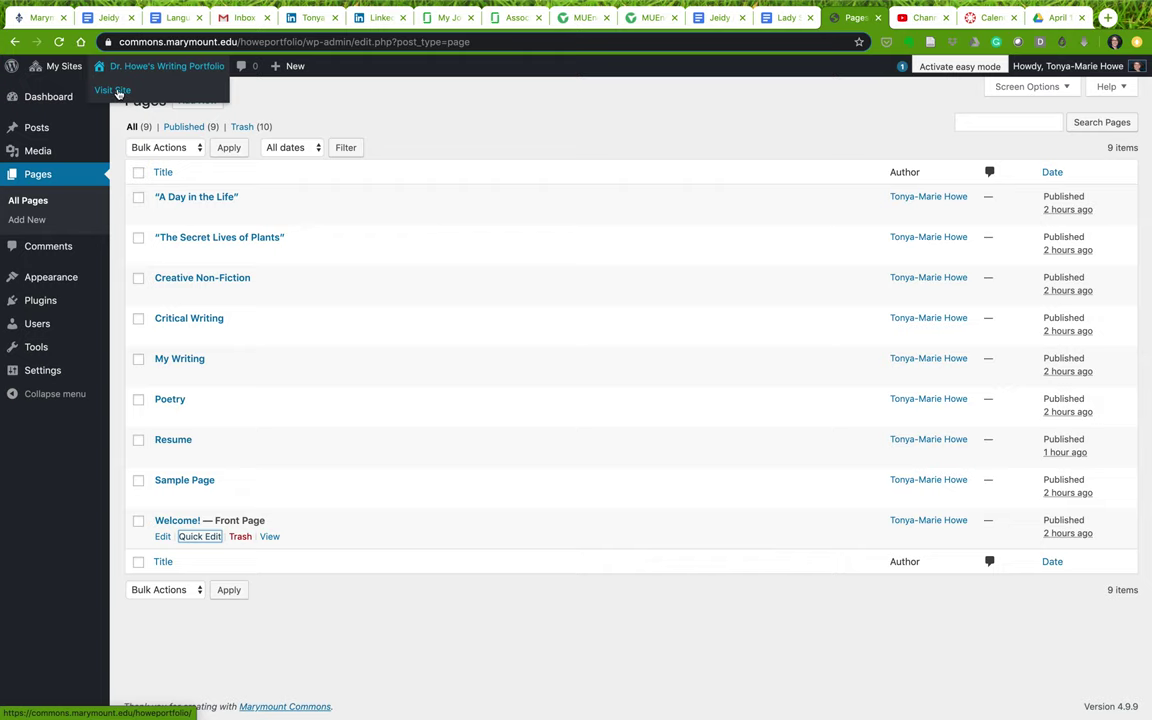
click(117, 91)
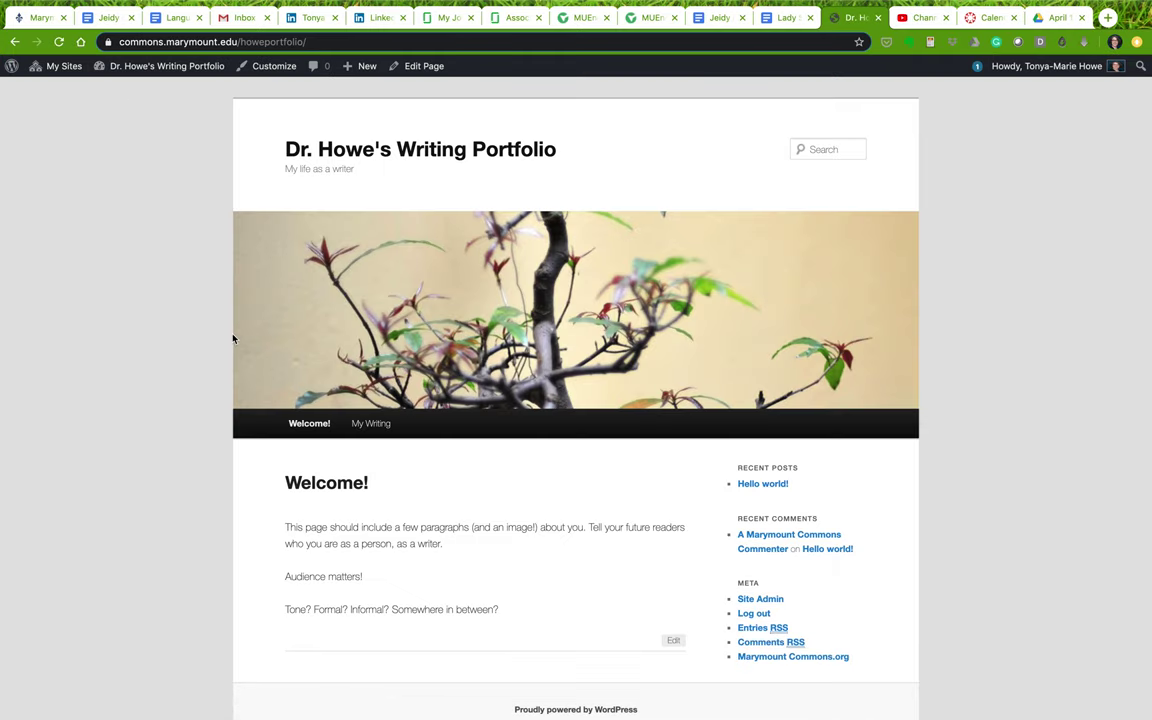
Scroll the sidebar front page, return to the dashboard, then revisit the My Writing and Welcome! pages
scroll(182, 483, down, 1)
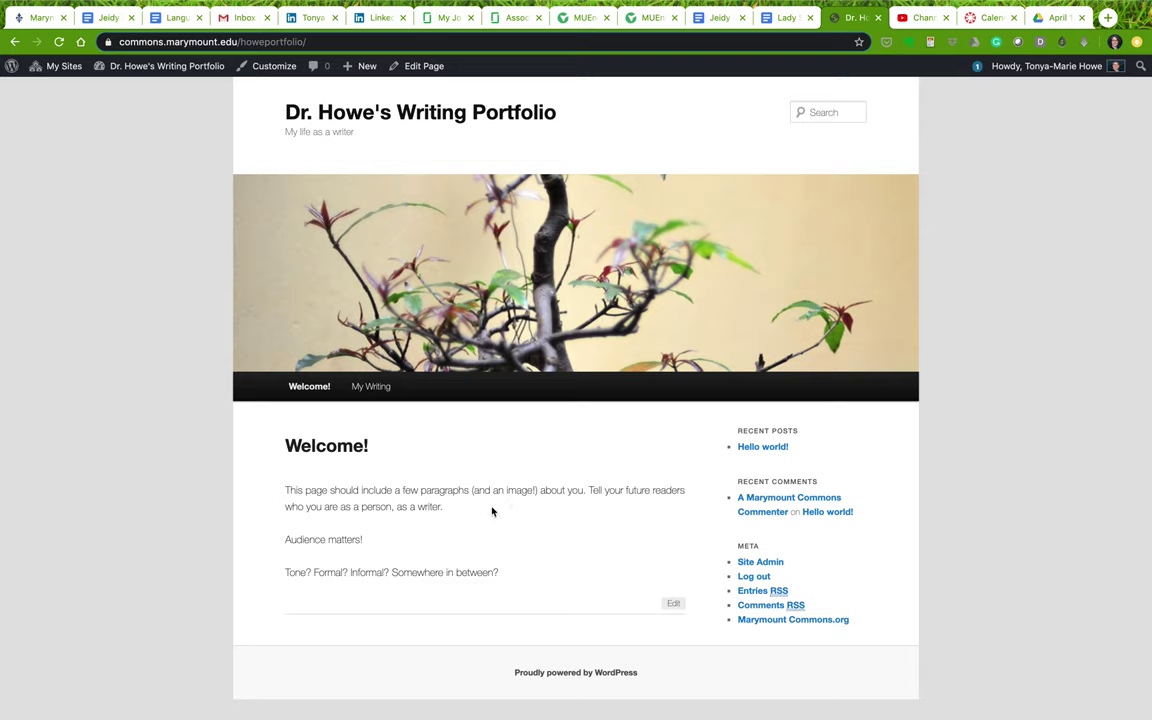
mouse_move(123, 72)
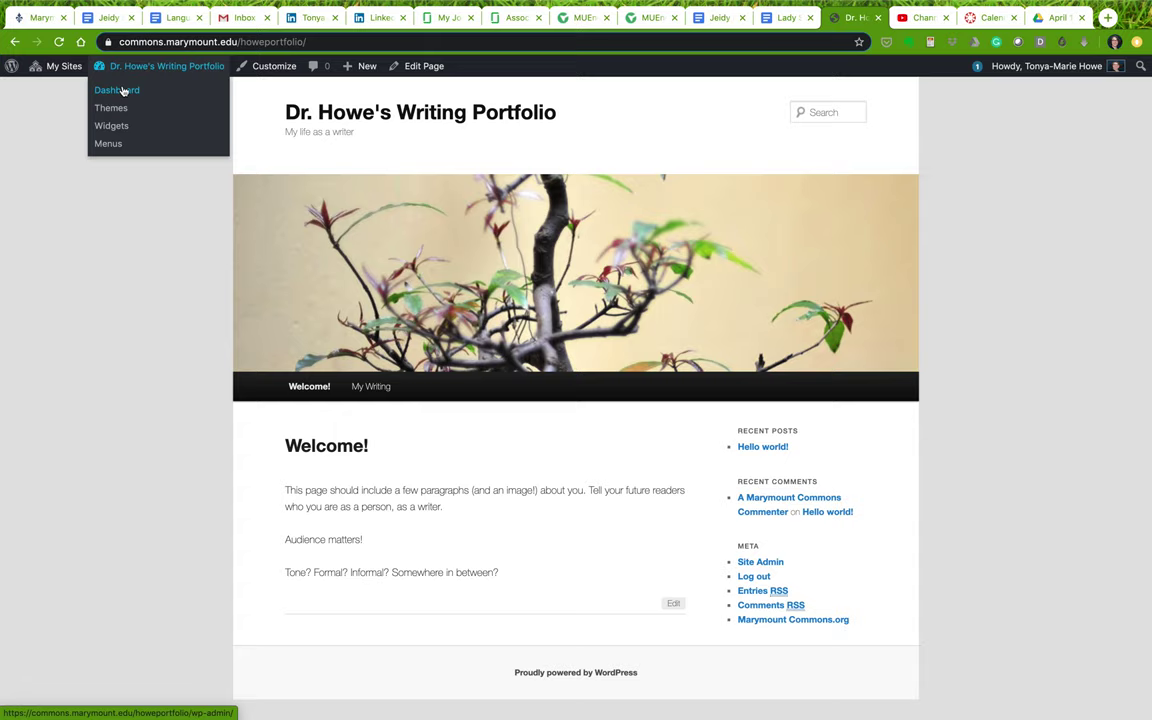
click(128, 89)
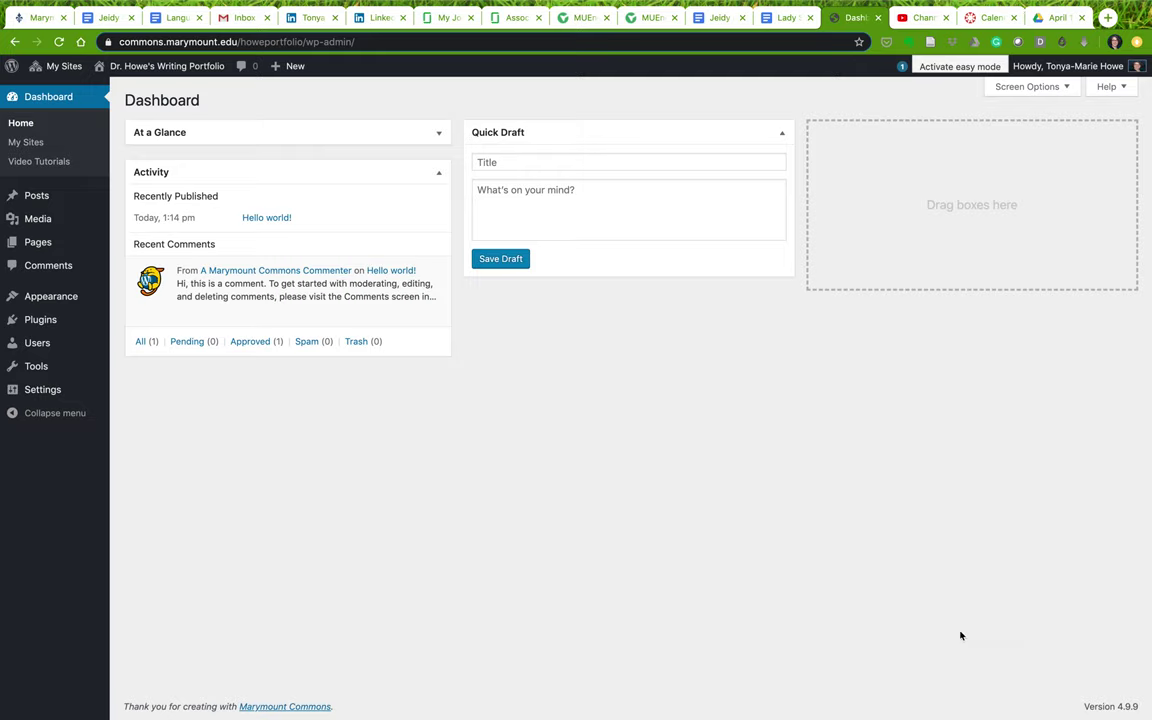
mouse_move(165, 66)
click(115, 89)
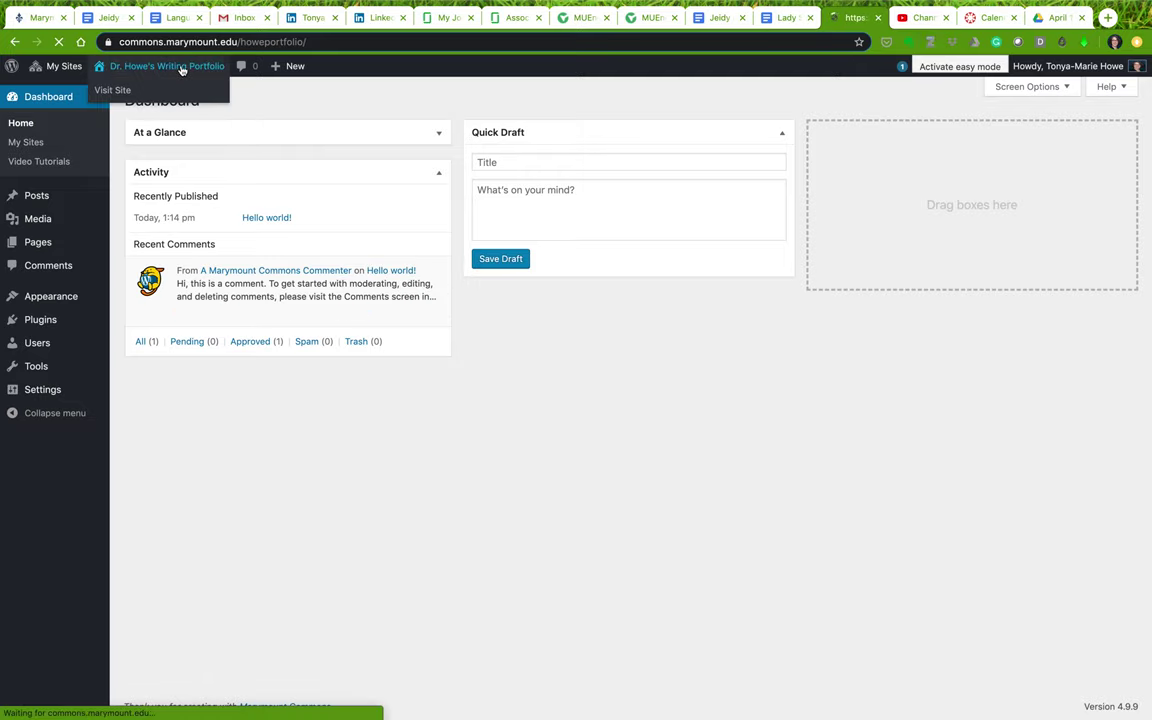
click(372, 424)
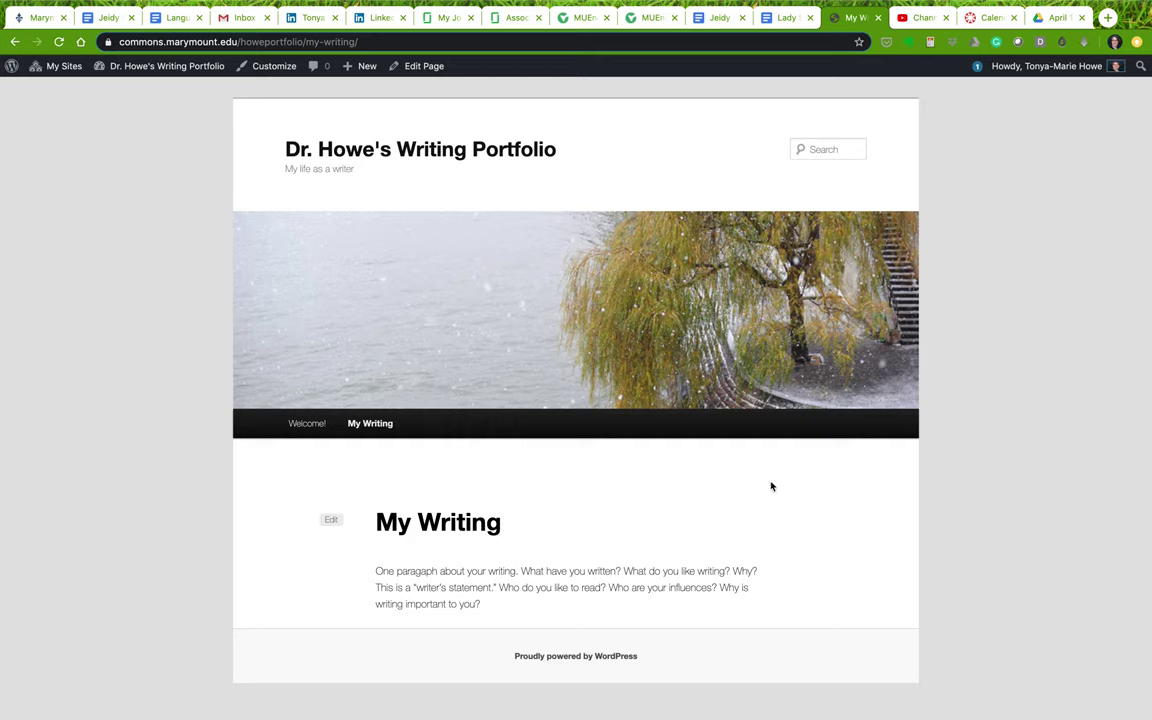
click(305, 423)
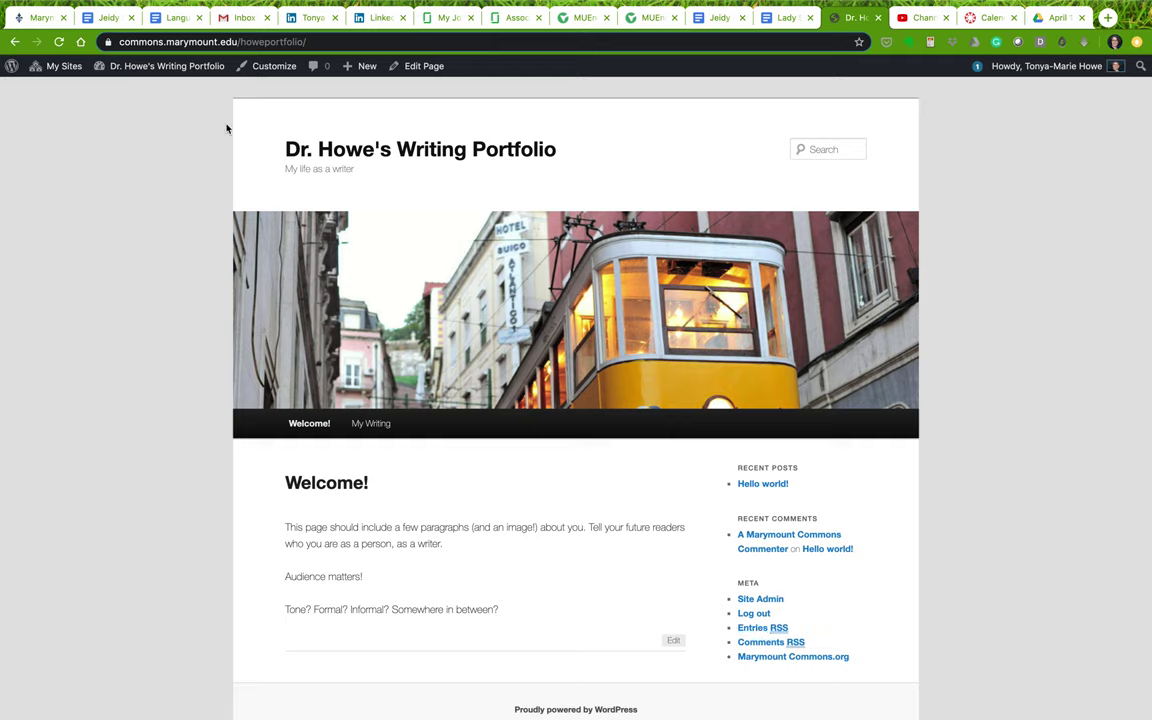
Select all nine pages in All Pages and open Bulk Edit
mouse_move(115, 62)
click(113, 90)
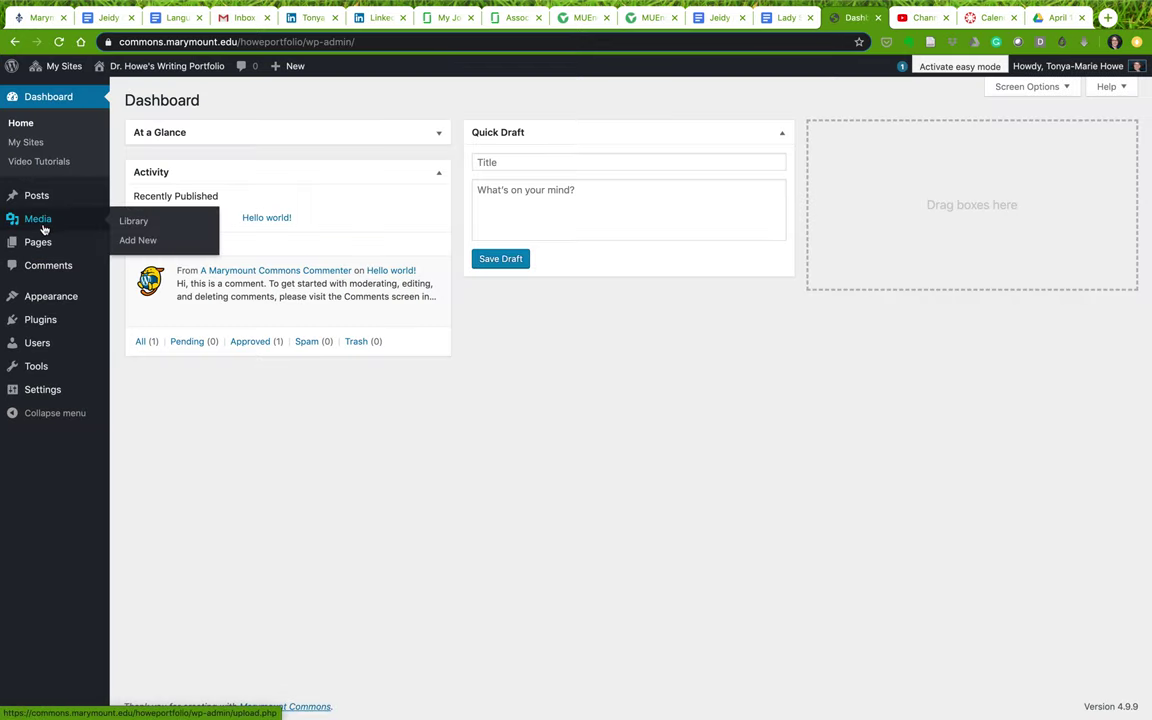
mouse_move(40, 242)
click(132, 245)
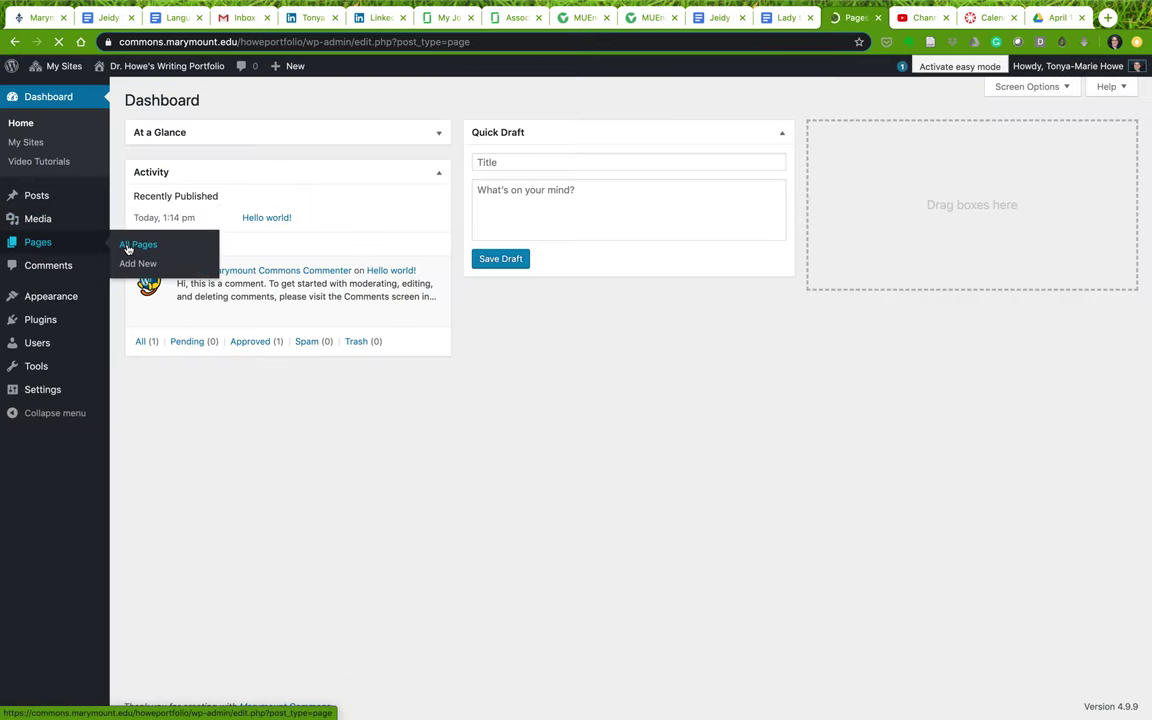
click(139, 173)
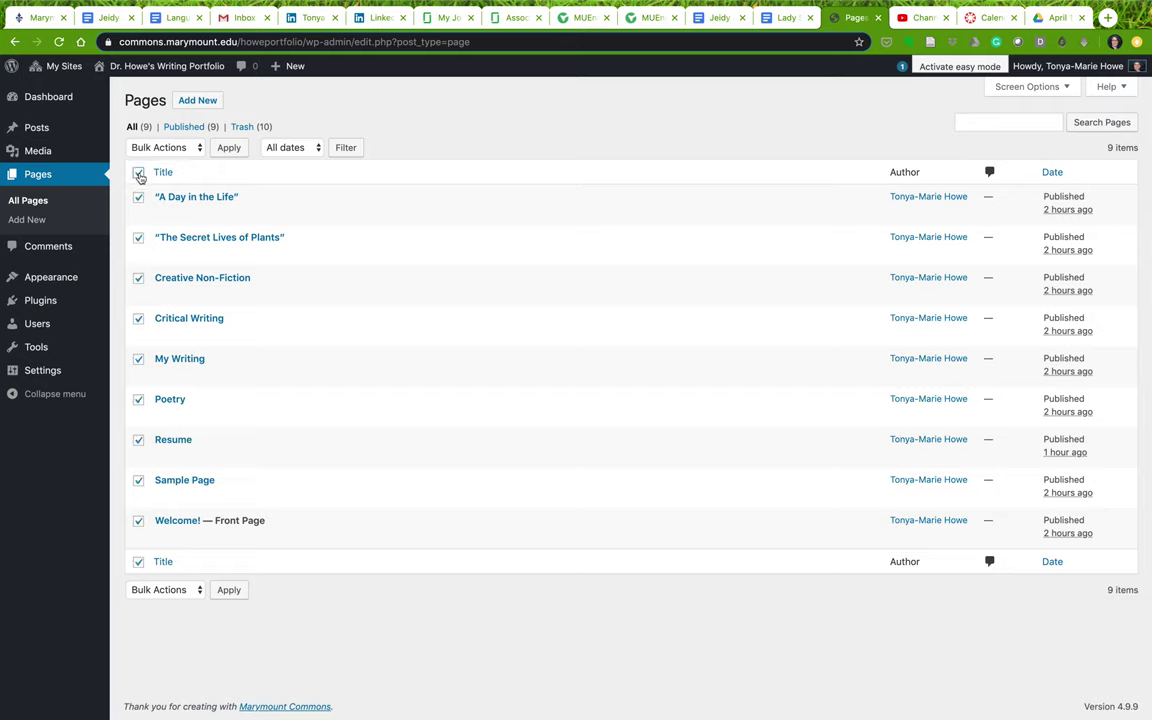
click(153, 149)
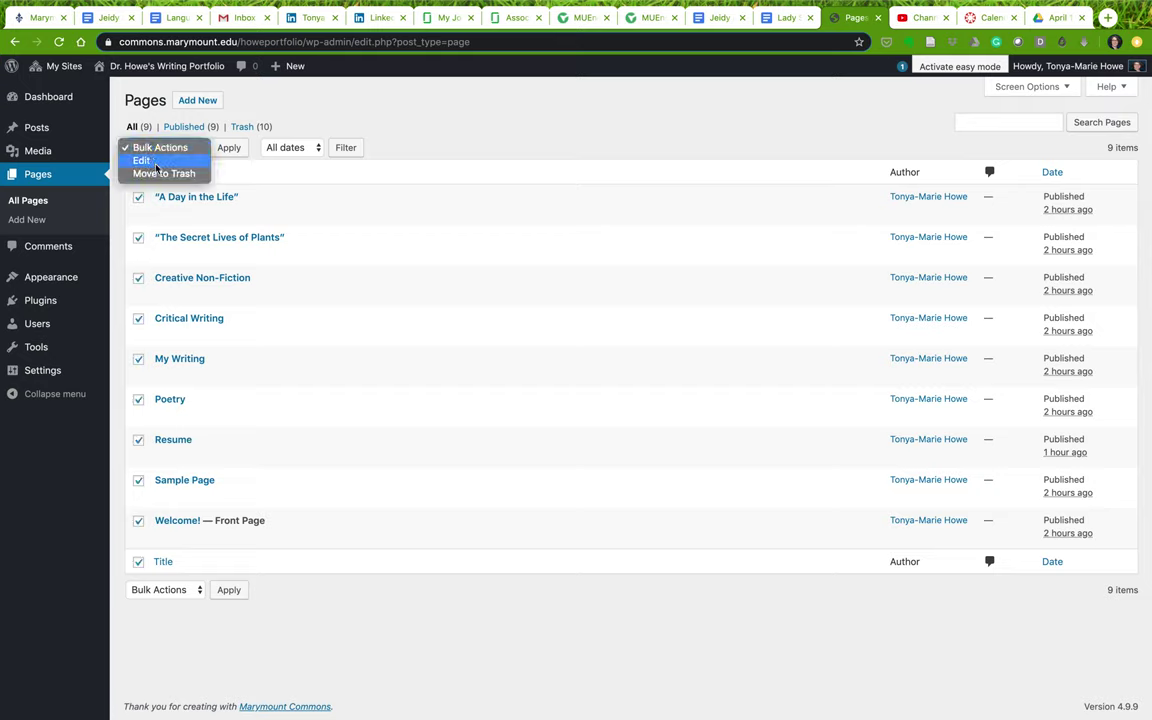
click(153, 167)
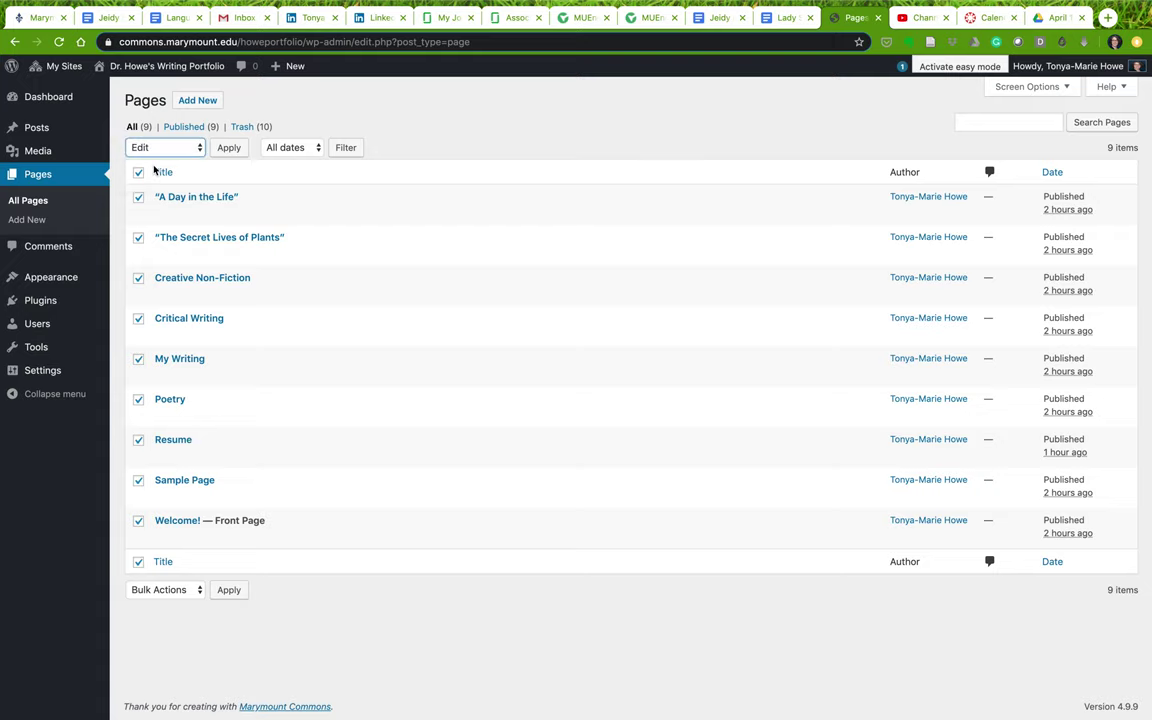
click(229, 148)
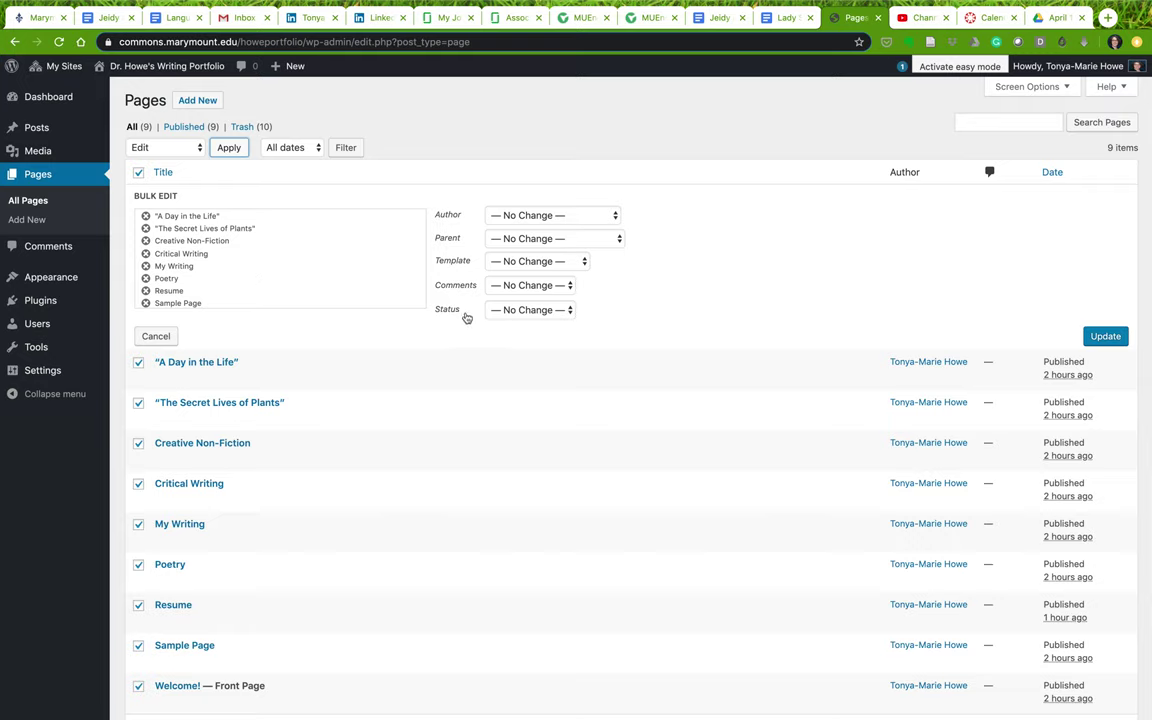
Set all nine pages to the Sidebar Template, apply it, and view the front page
click(512, 262)
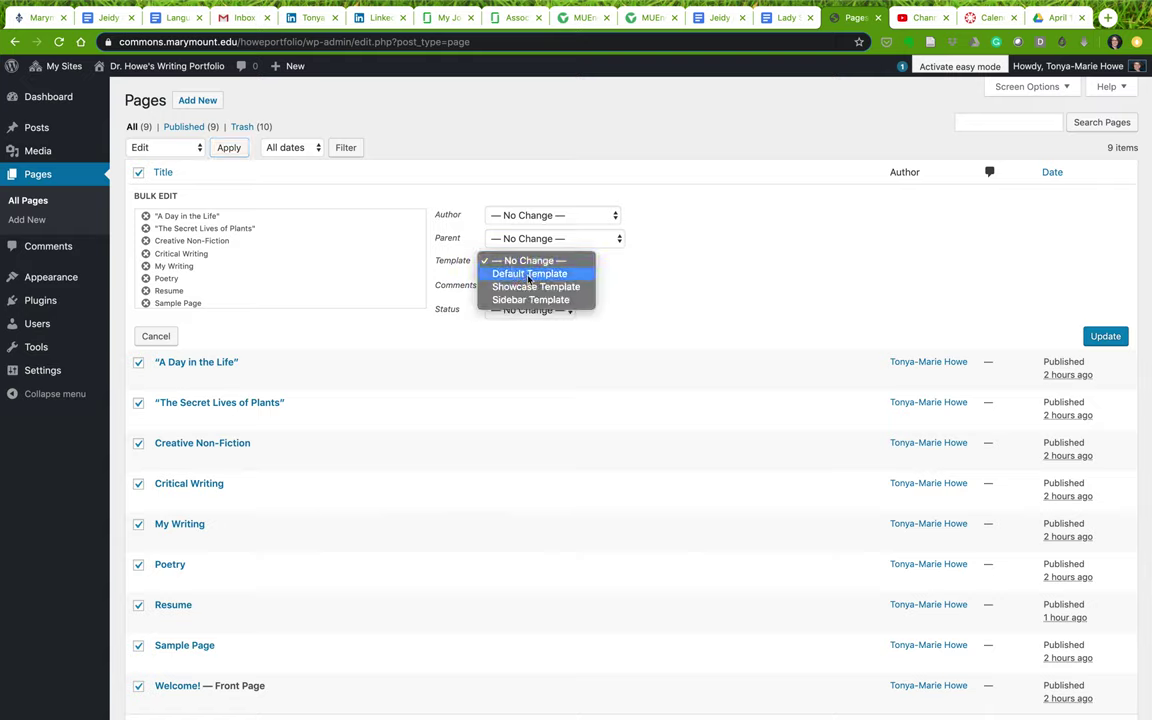
click(540, 300)
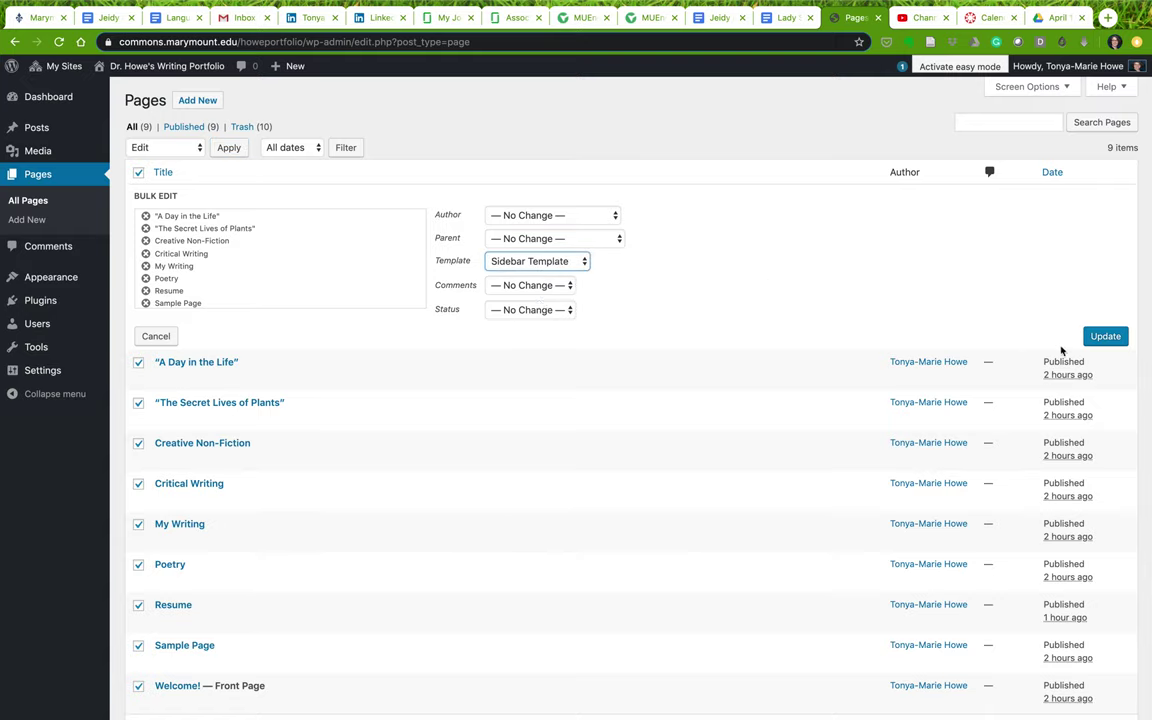
click(1095, 338)
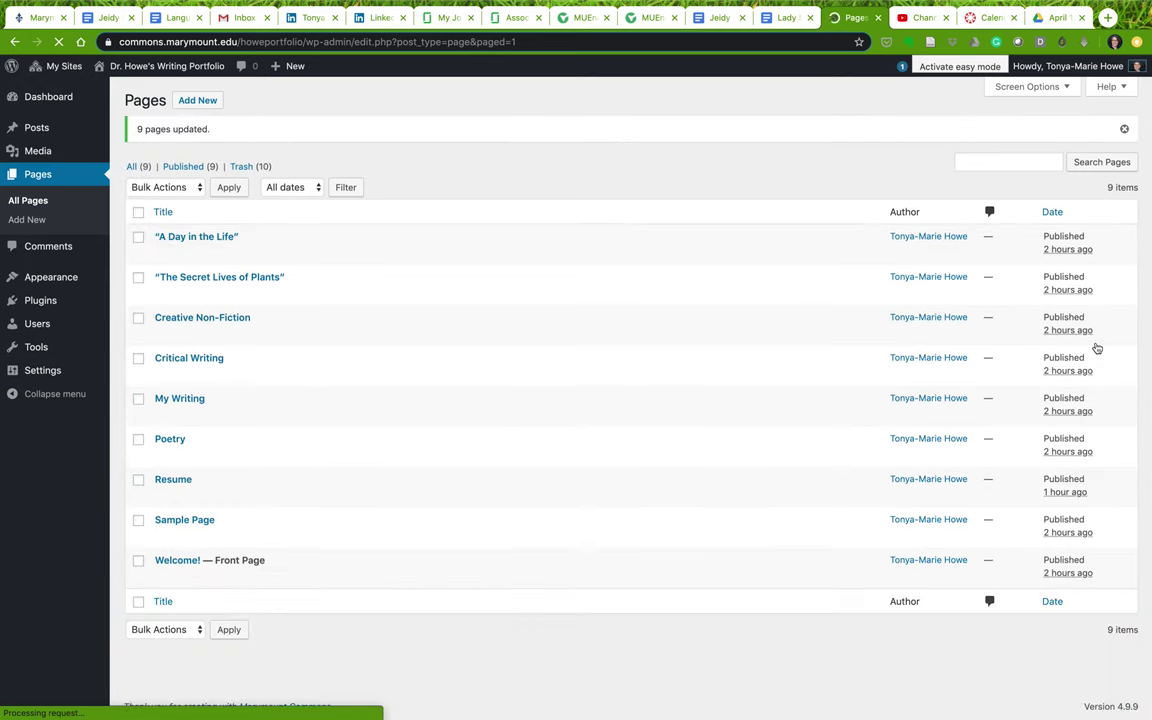
click(195, 67)
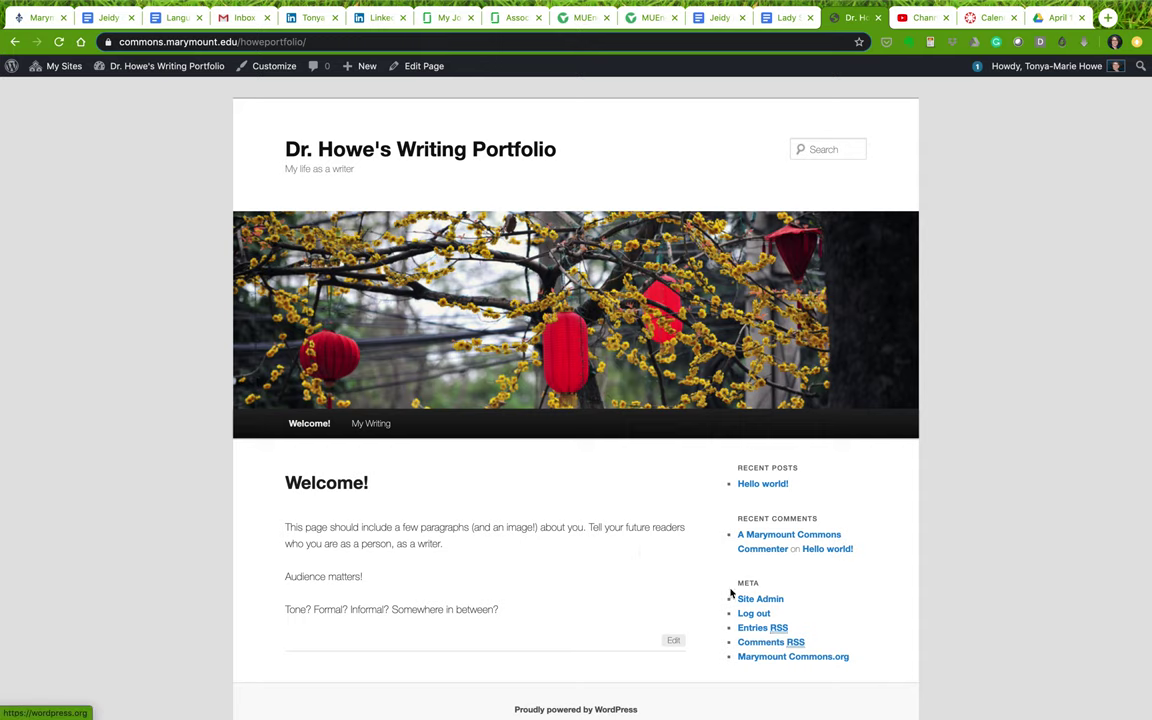
Visit the Resume, My Writing and A Day in the Life pages, then return to the dashboard
mouse_move(298, 427)
click(298, 450)
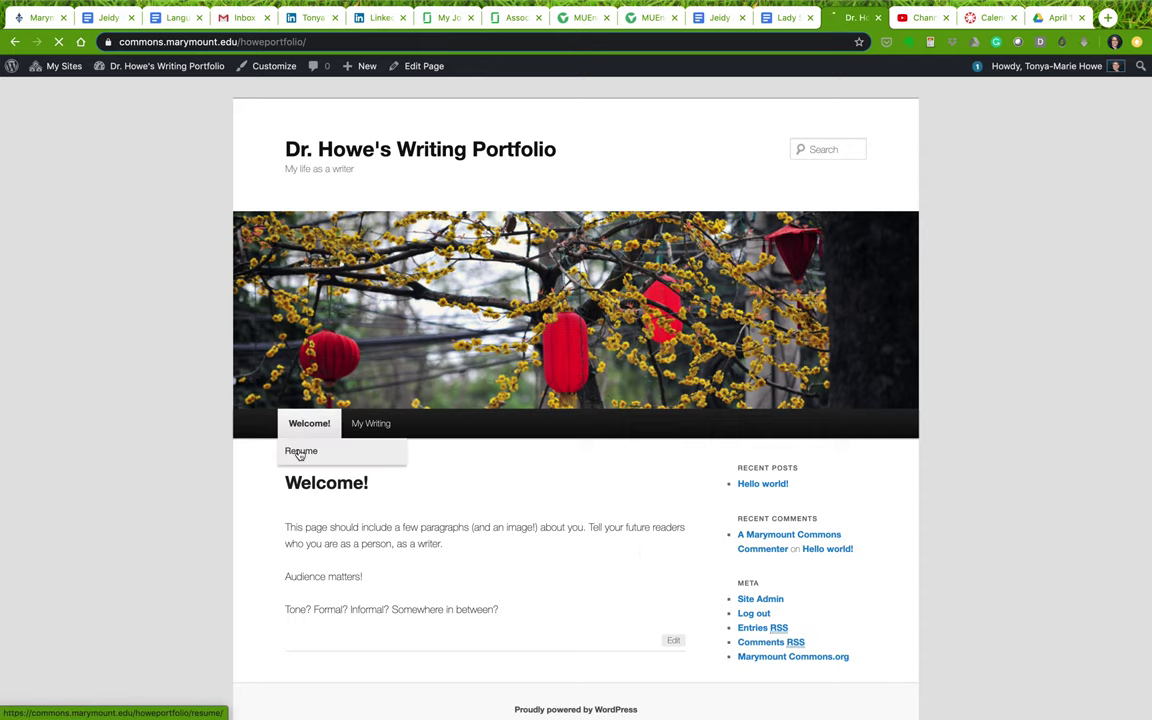
click(368, 425)
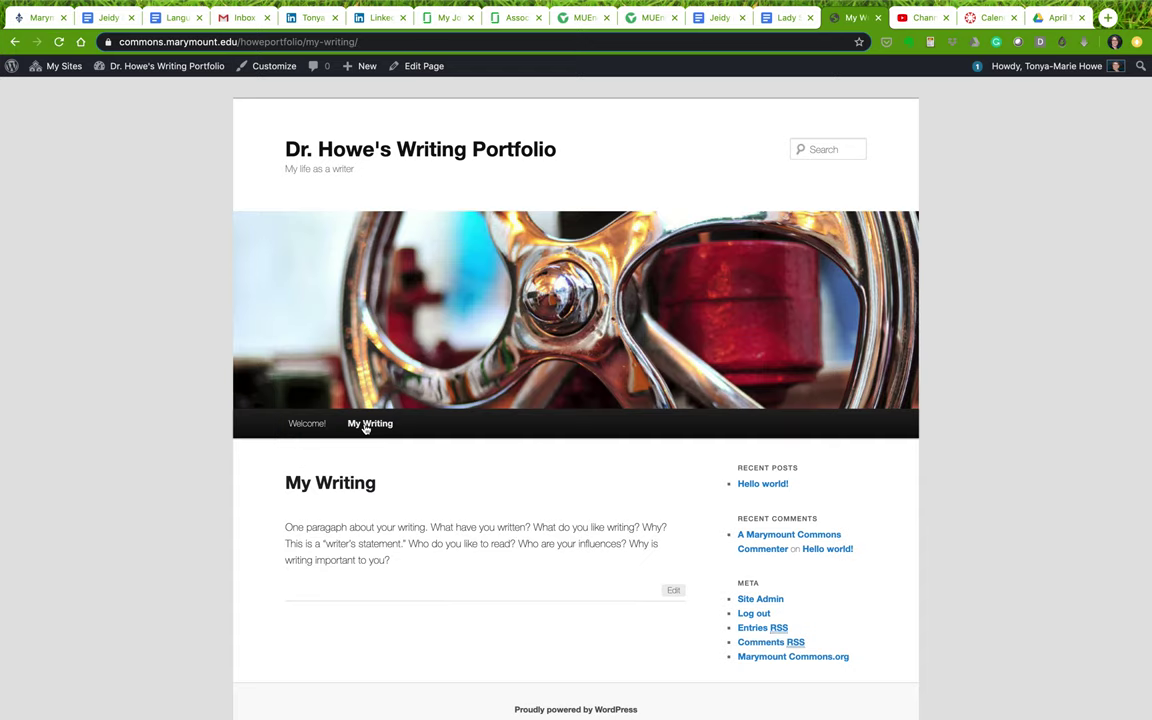
mouse_move(366, 425)
click(365, 455)
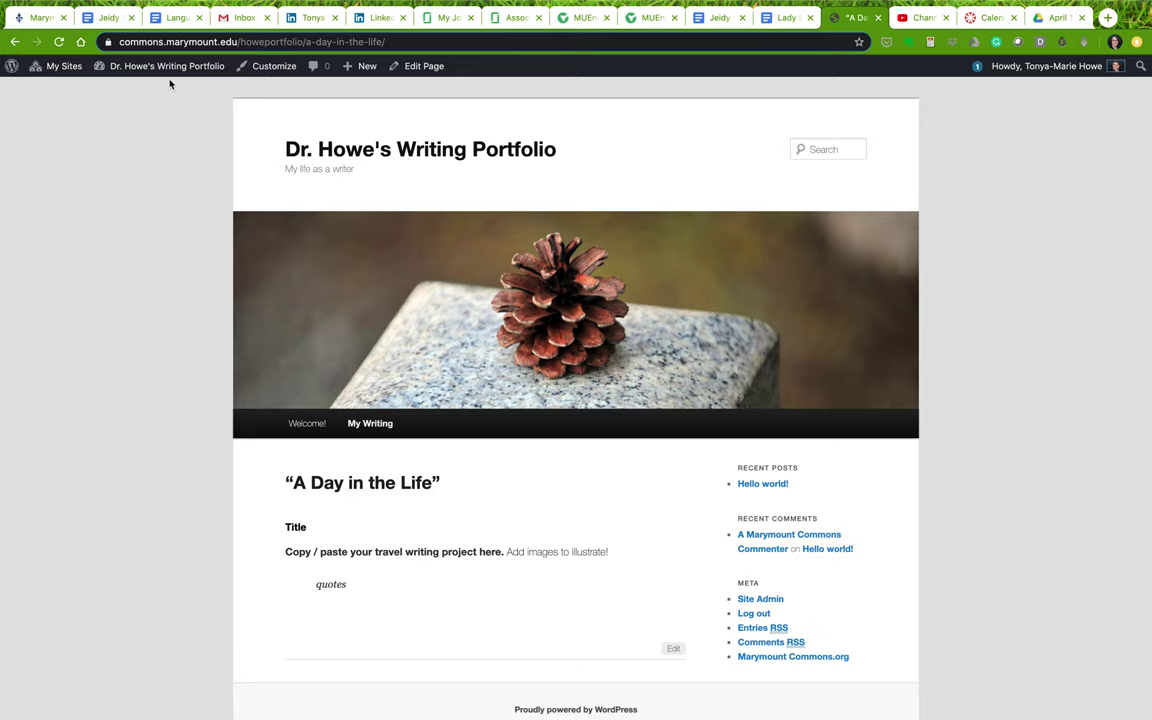
mouse_move(167, 67)
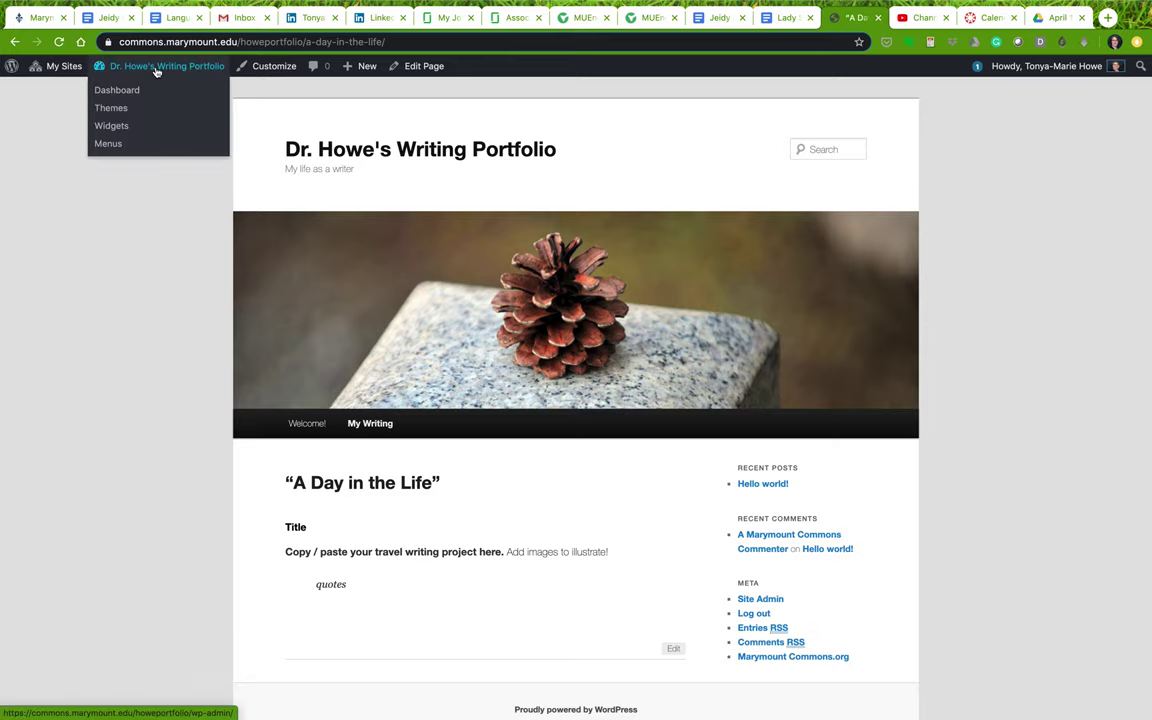
click(157, 68)
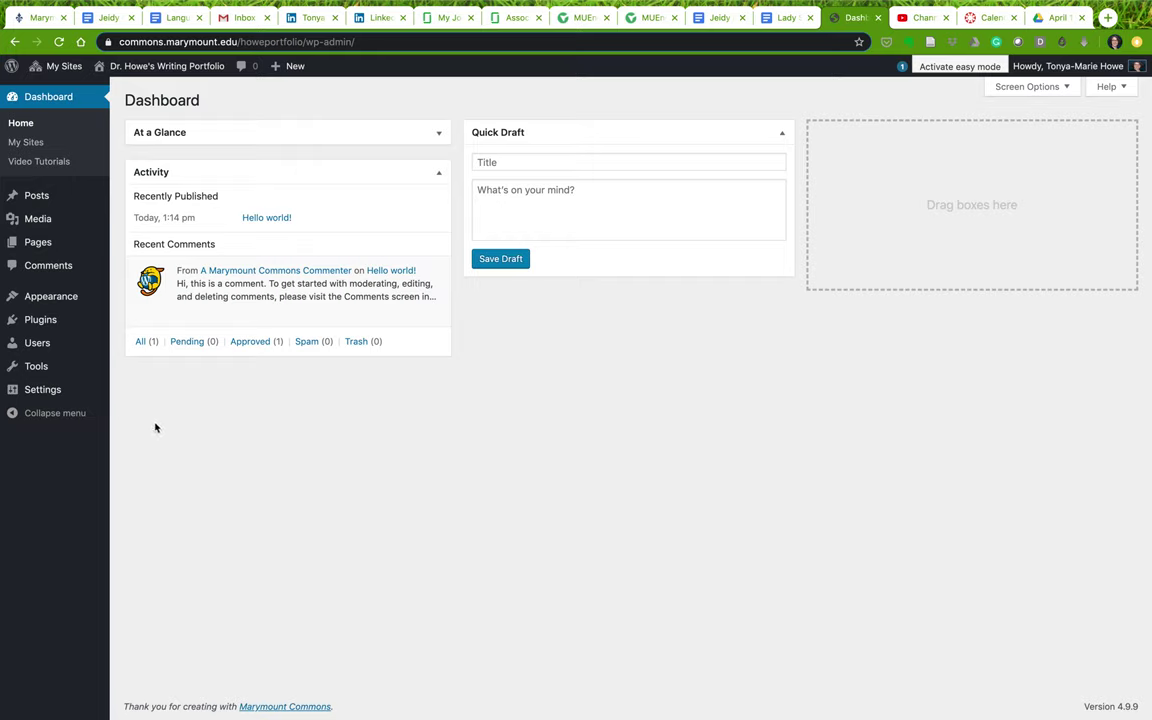
In Widgets, move an Image widget to the top of Main Sidebar and start adding its image
mouse_move(20, 298)
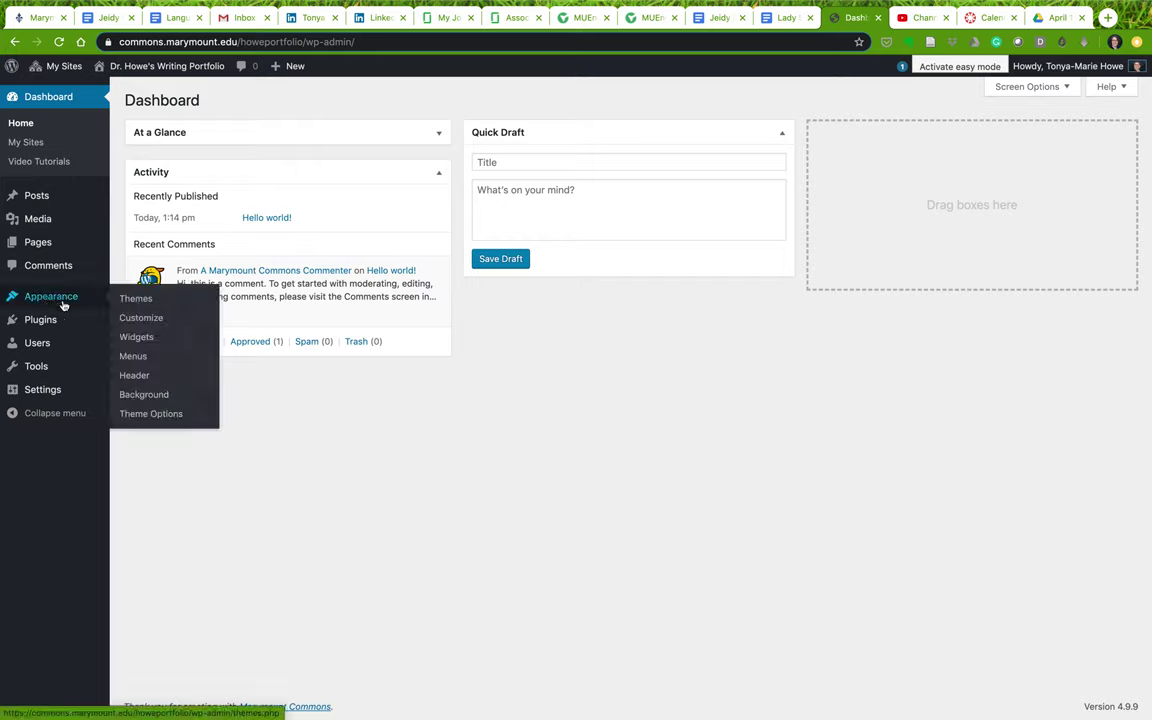
click(152, 338)
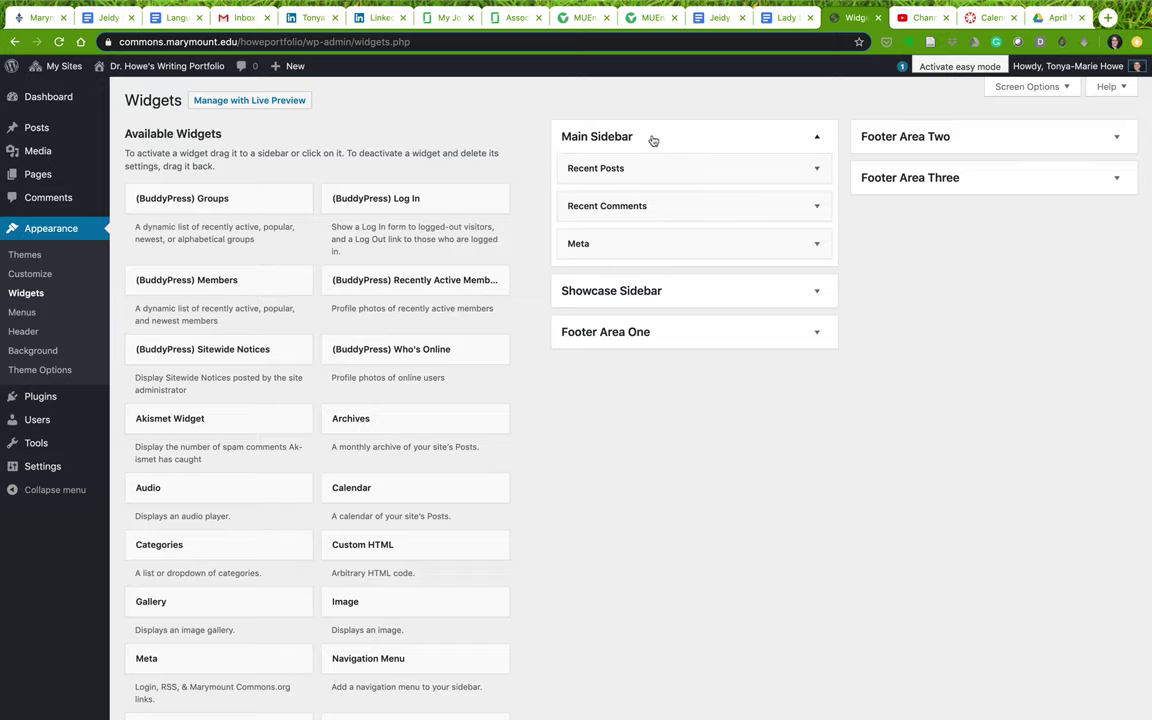
scroll(589, 476, down, 3)
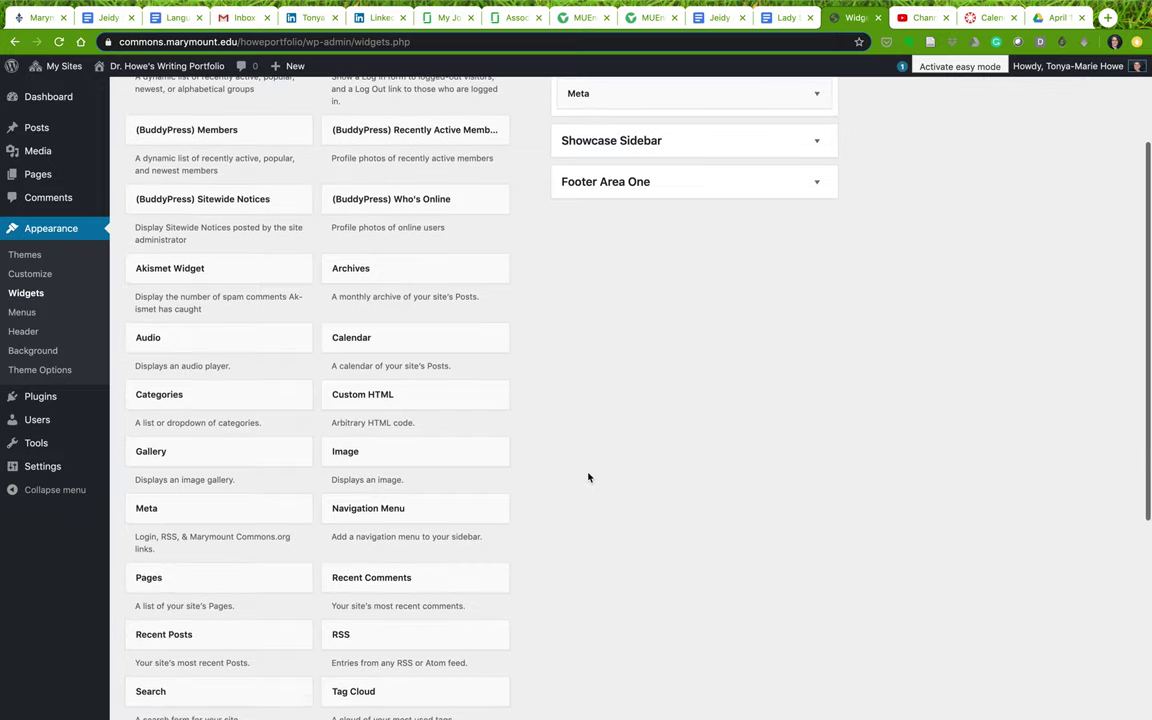
drag(404, 452, 663, 82)
scroll(662, 83, up, 3)
drag(645, 240, 638, 167)
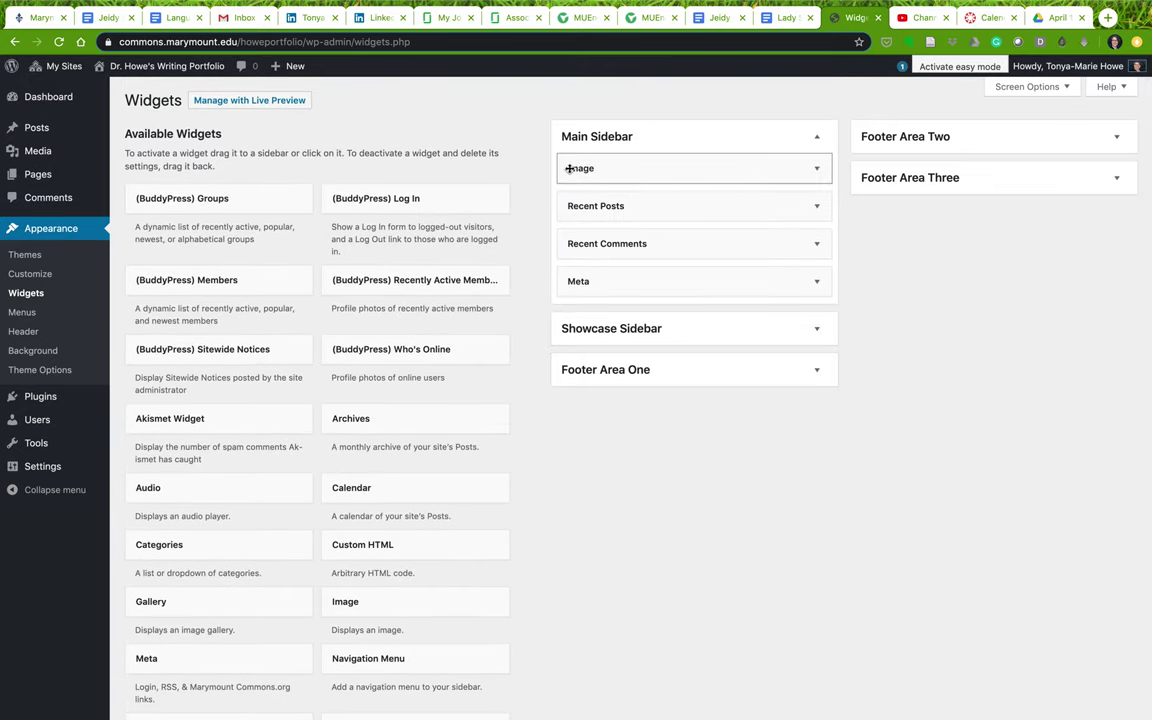
click(817, 168)
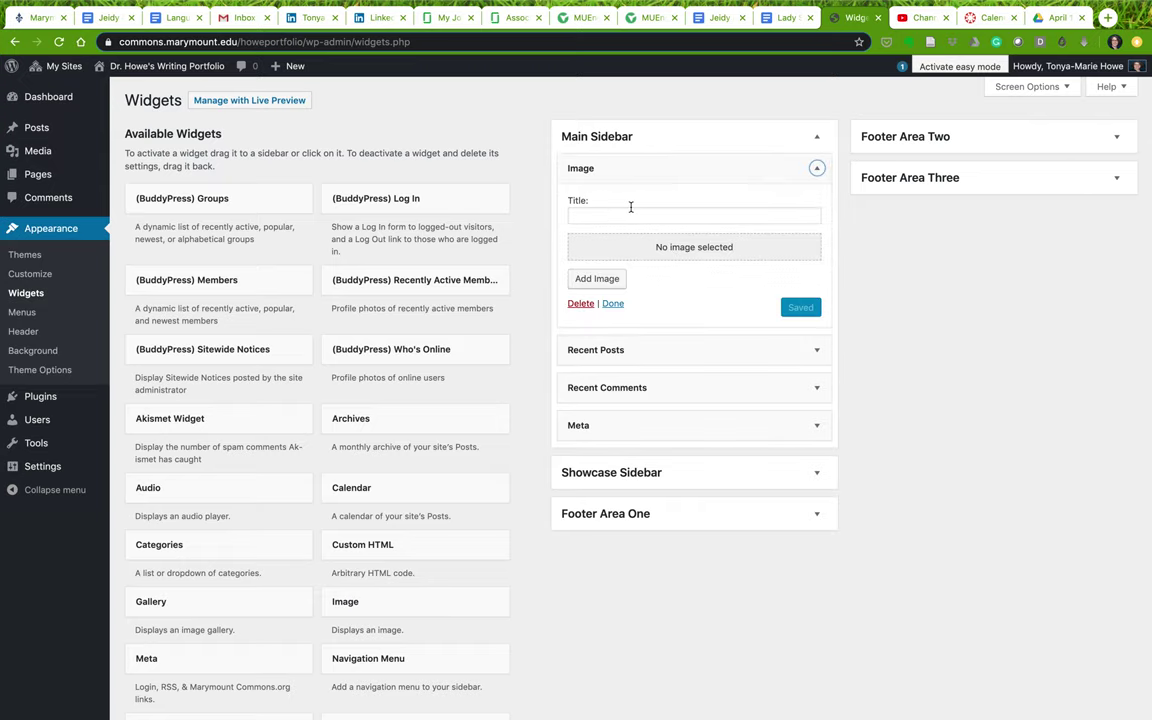
click(694, 252)
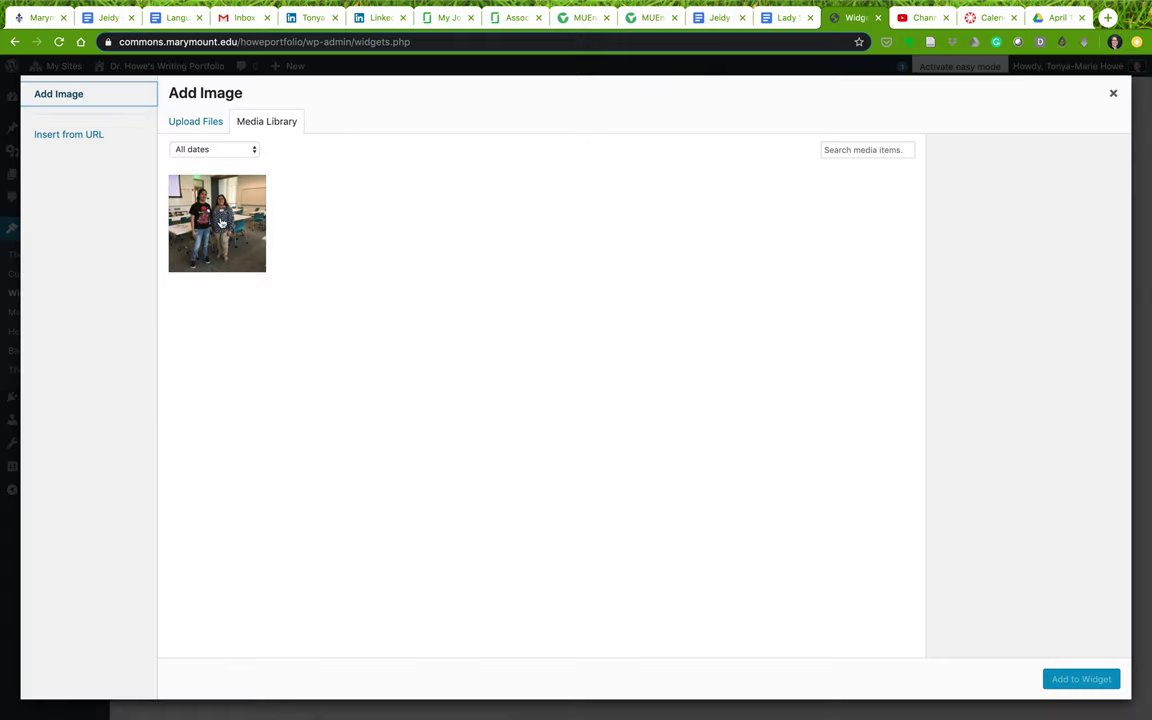
Upload Jubilate_Agno_for.jpeg, found by searching '.jp' from Pictures, into the media library
click(184, 124)
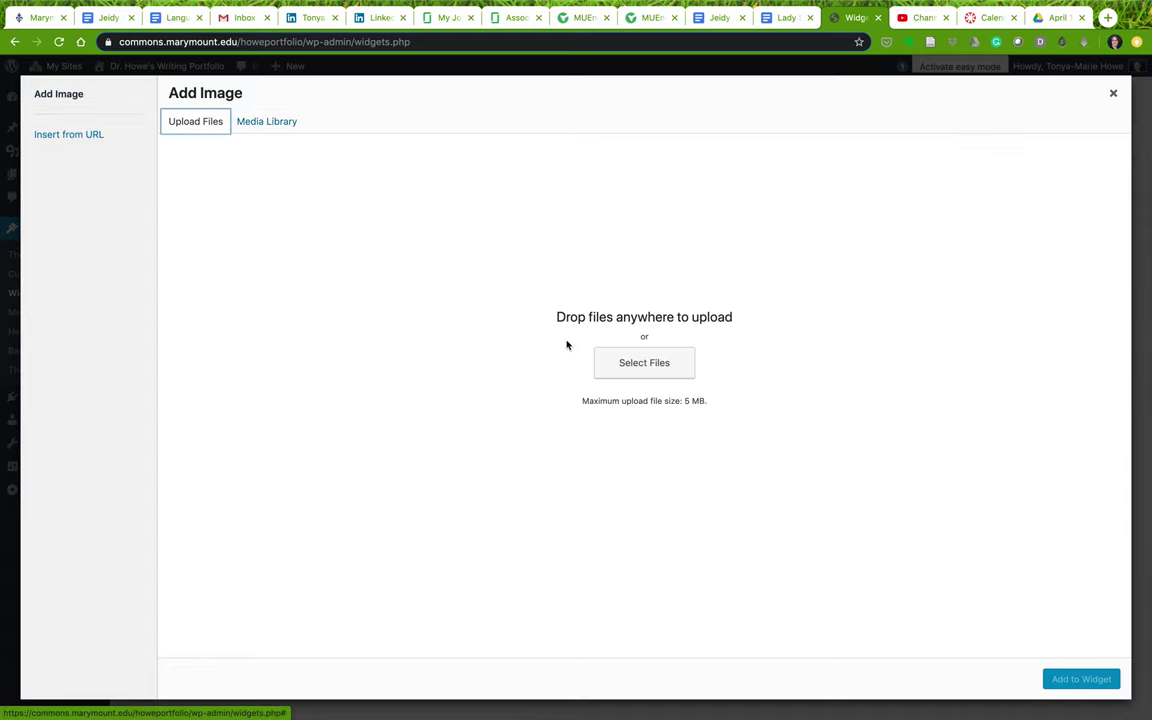
click(639, 372)
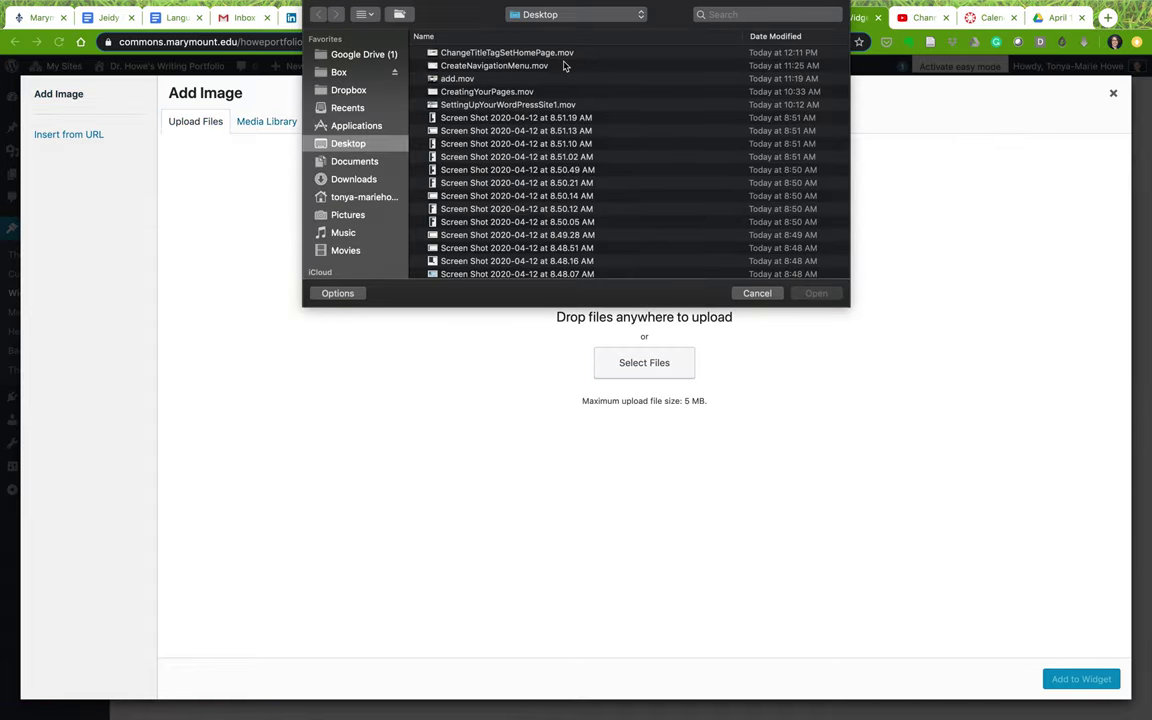
click(349, 216)
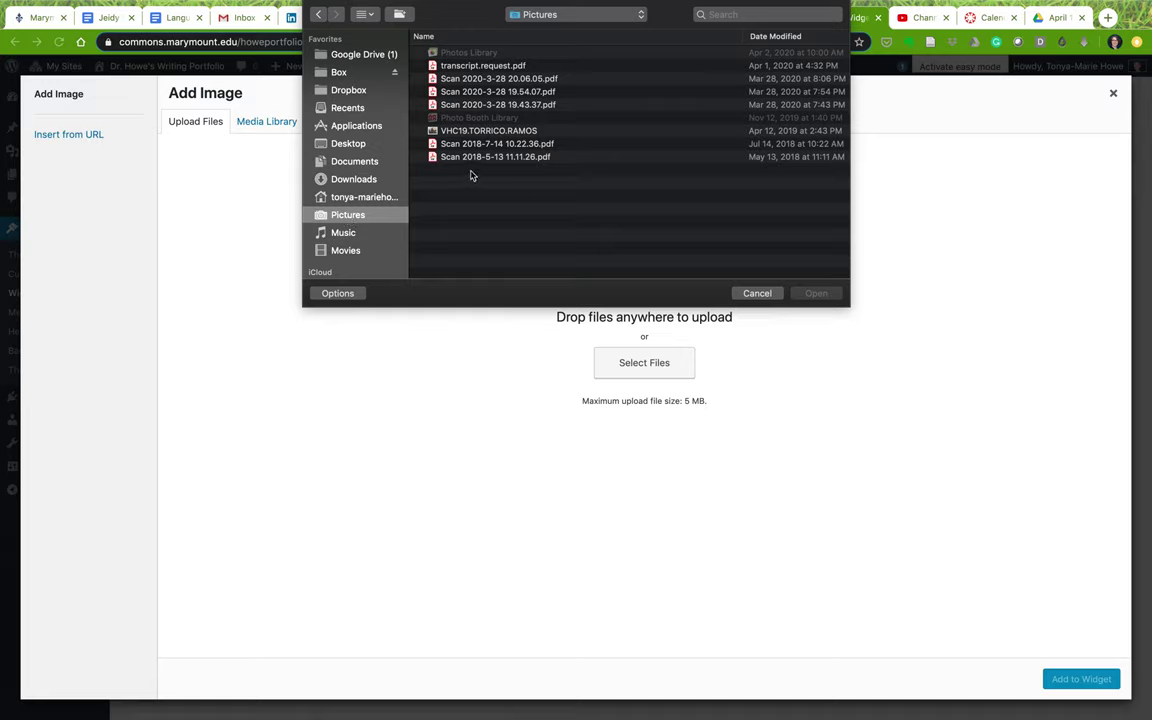
click(763, 16)
text(.jpg)
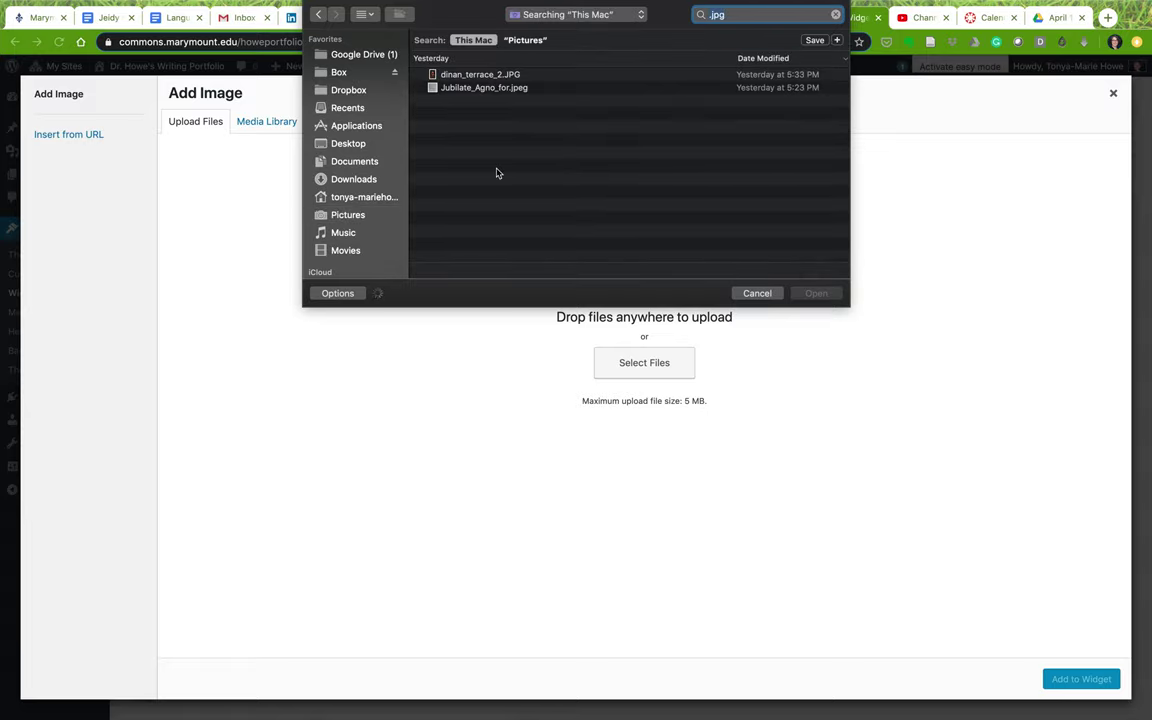
double_click(478, 89)
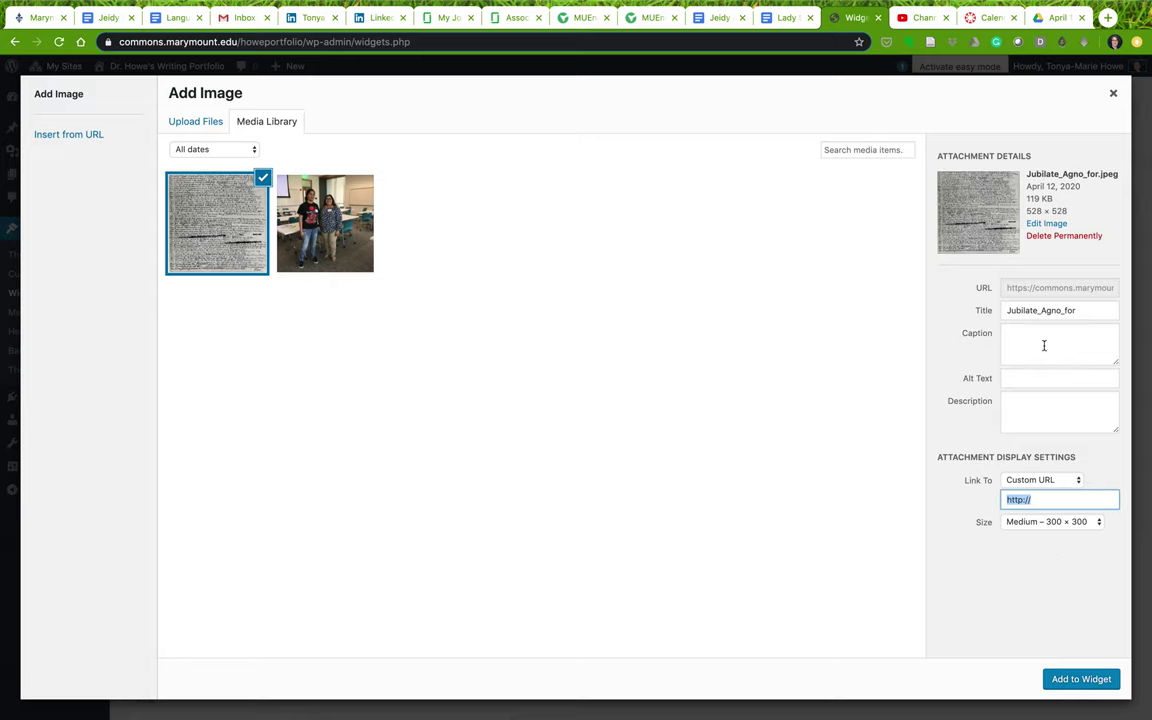
Give the scan alt text naming the Jubilate Agno manuscript, add it to the widget, and save
click(1020, 379)
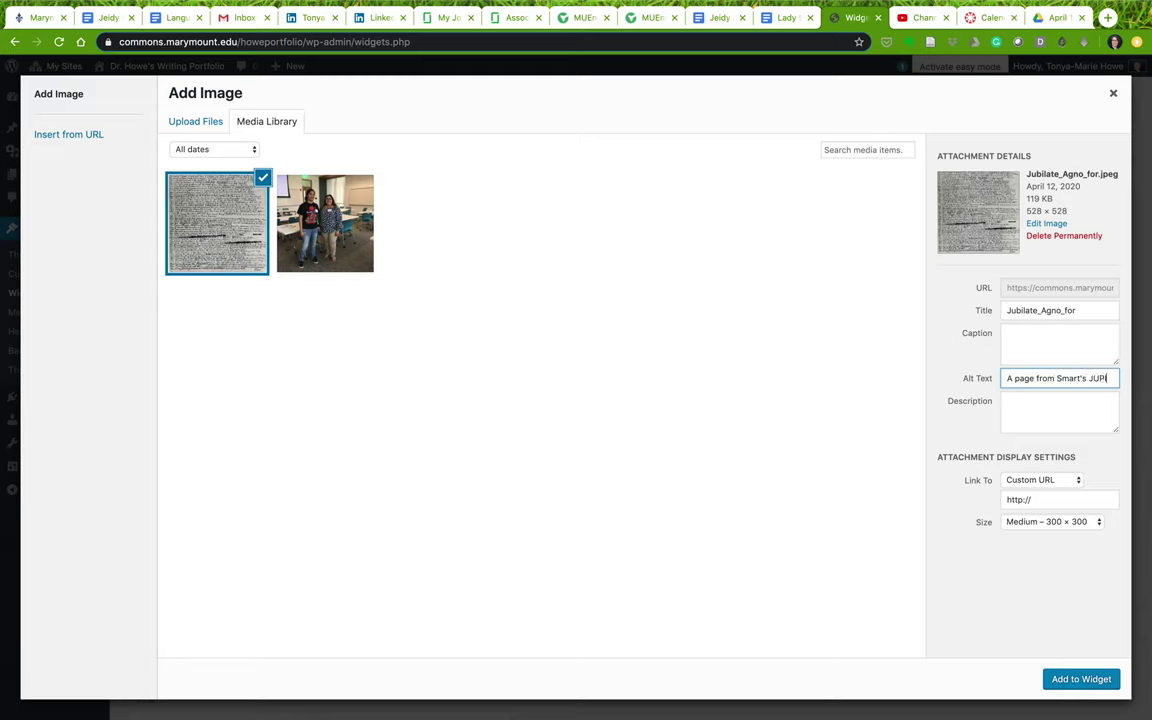
text(ILATE AGNO manuscript)
click(1092, 680)
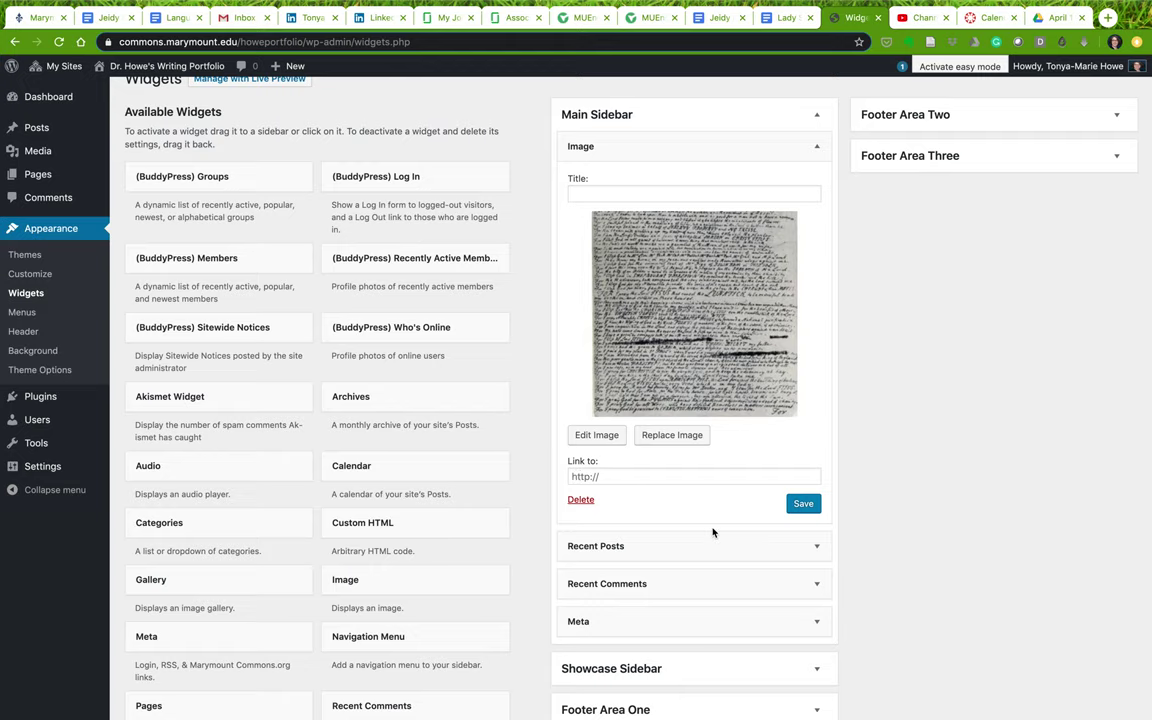
click(800, 505)
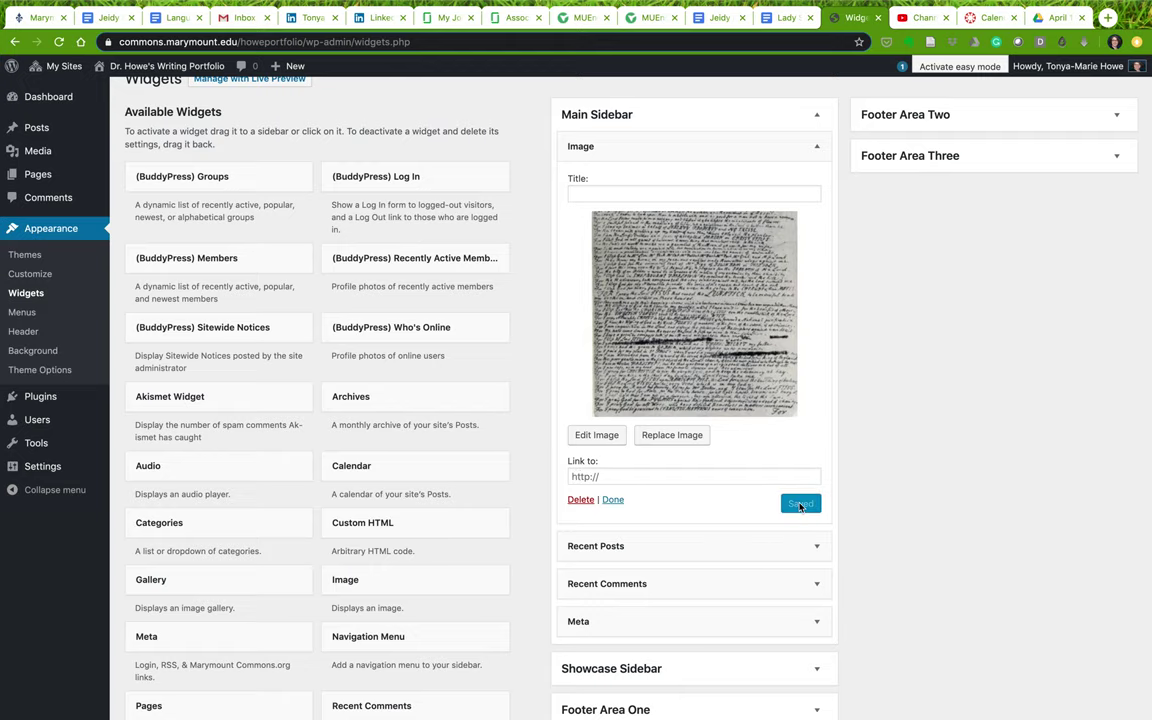
mouse_move(134, 72)
click(105, 86)
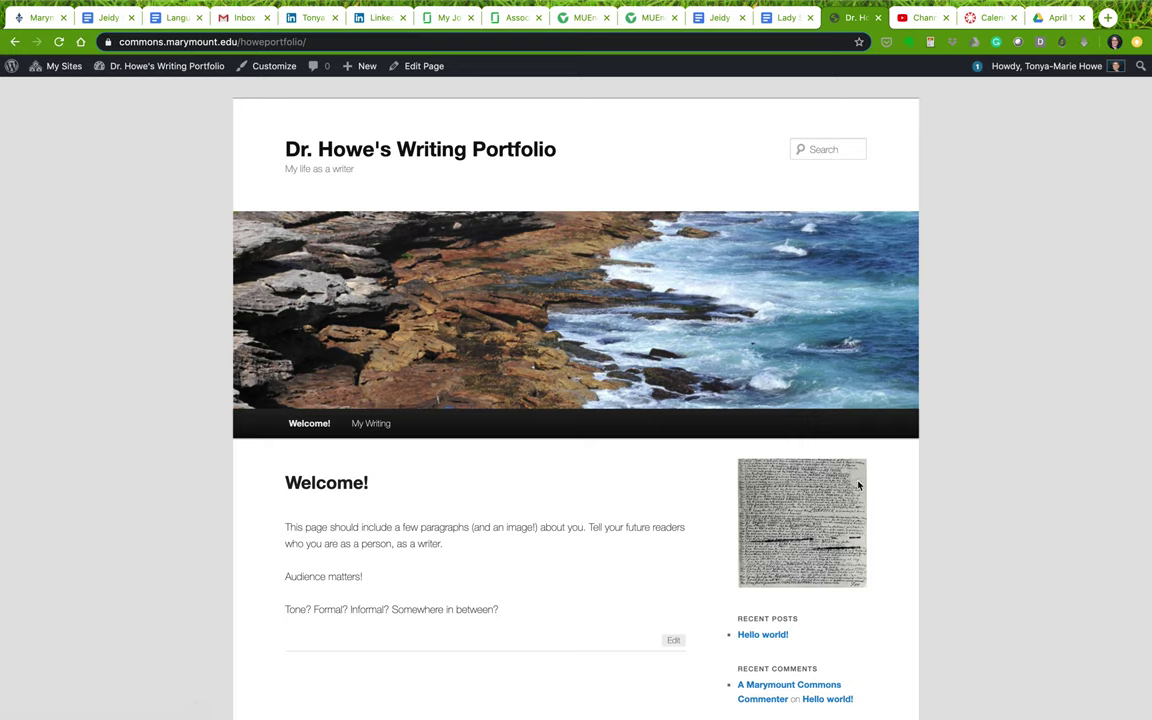
mouse_move(158, 64)
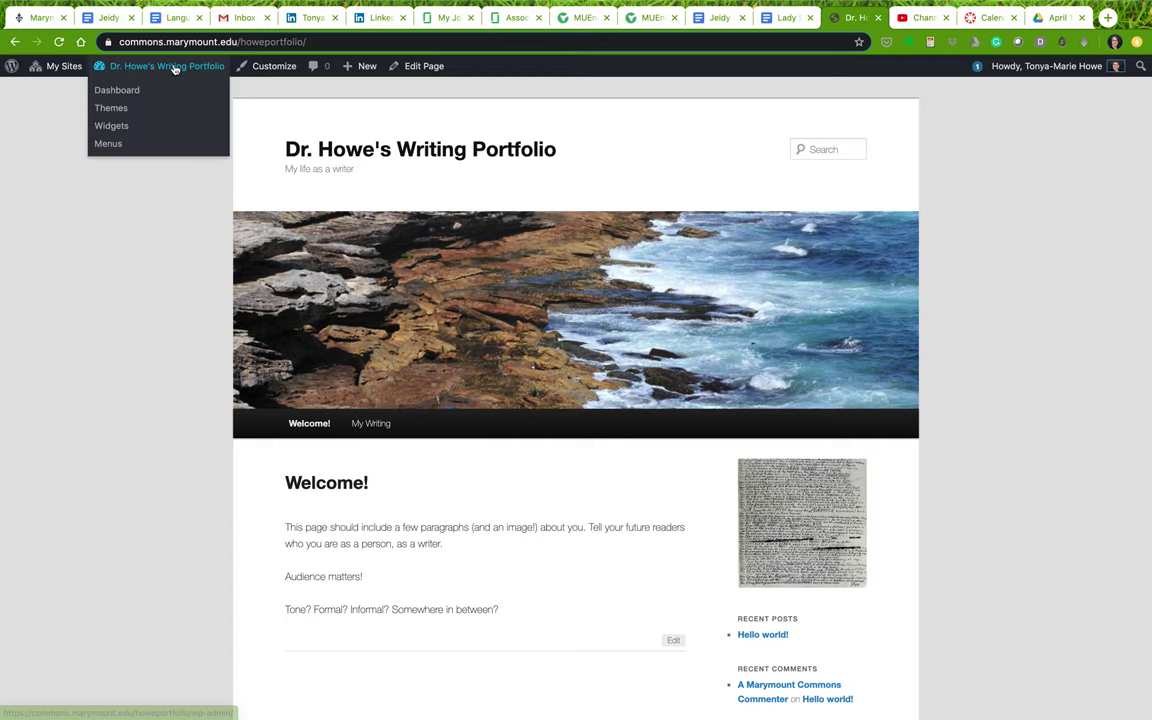
click(115, 125)
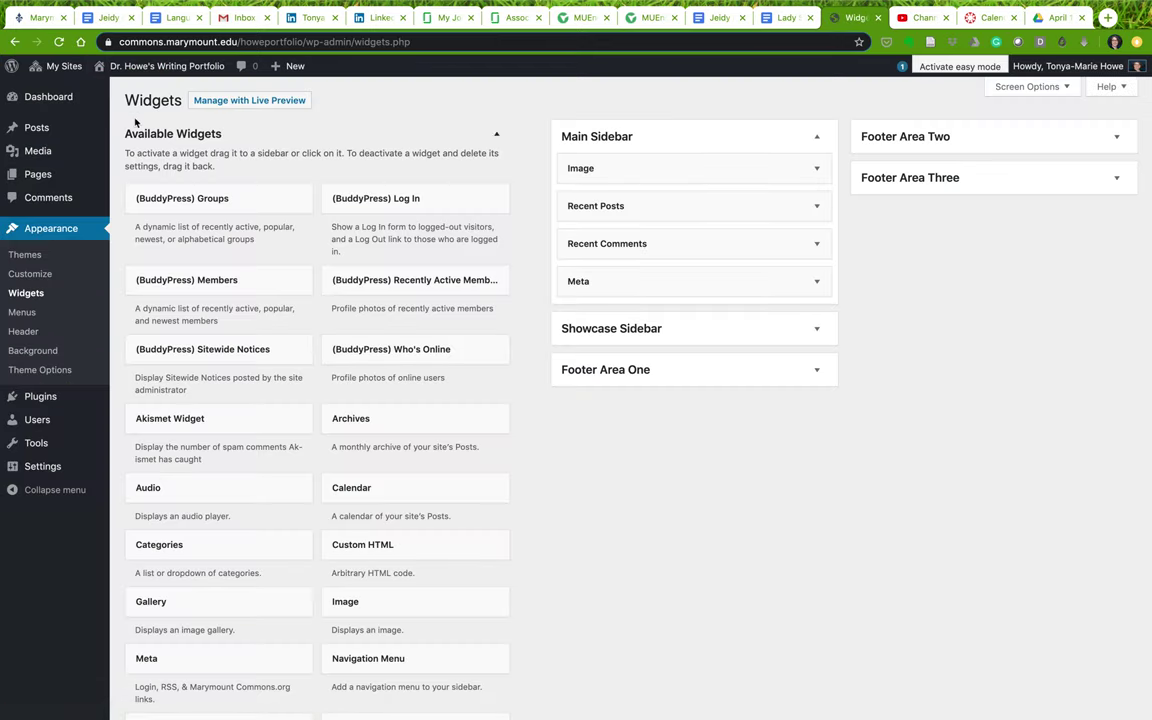
Add a Text widget to the top of the Main Sidebar and open its editor
scroll(363, 573, down, 8)
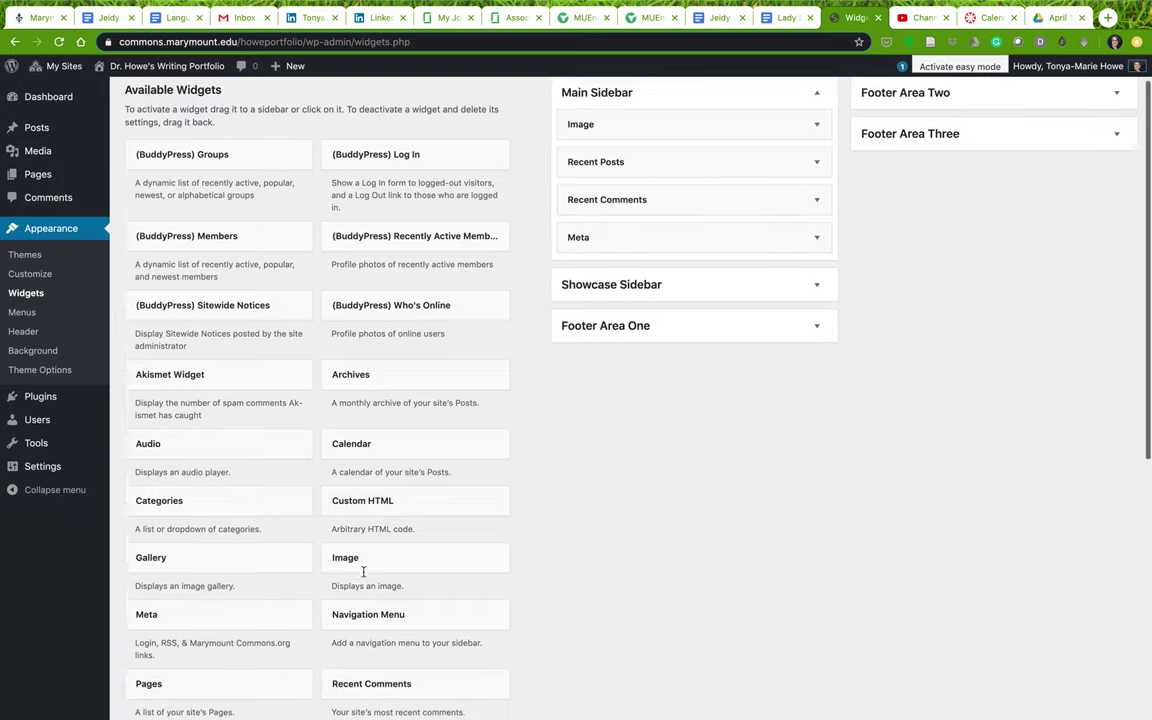
drag(183, 546, 625, 154)
click(818, 170)
click(612, 327)
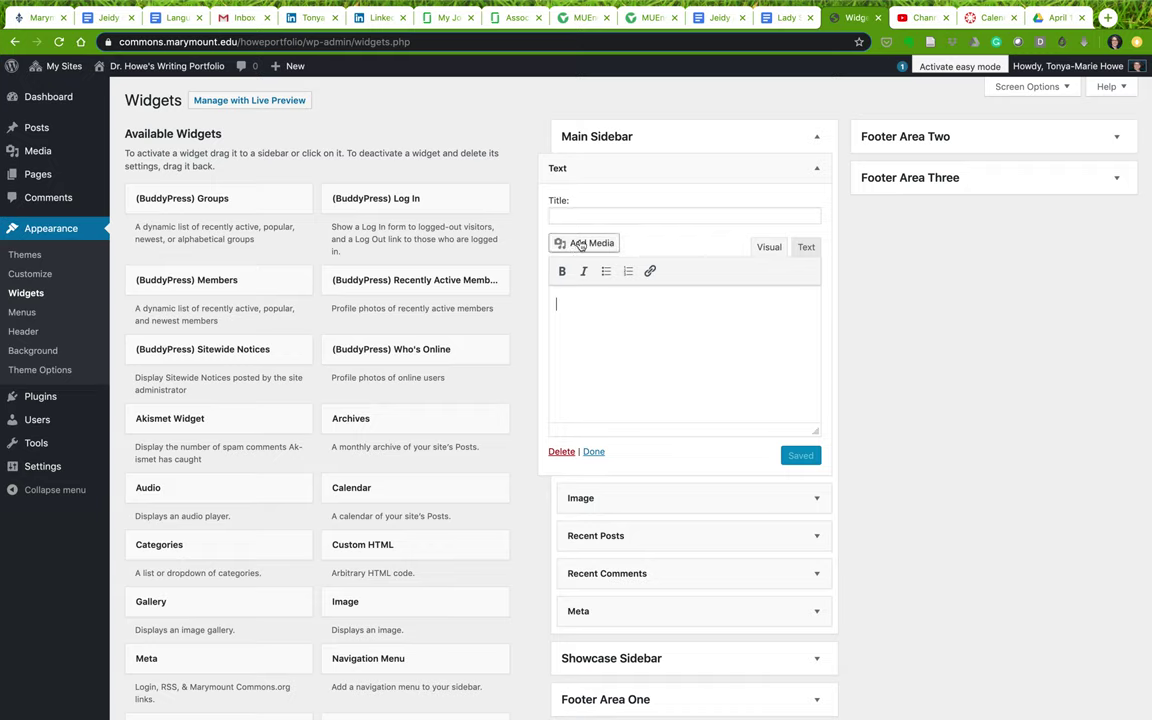
Write a welcome message inviting questions at the contact e-mail, save it, and view the site
text(Welcome to my professional portfolio!)
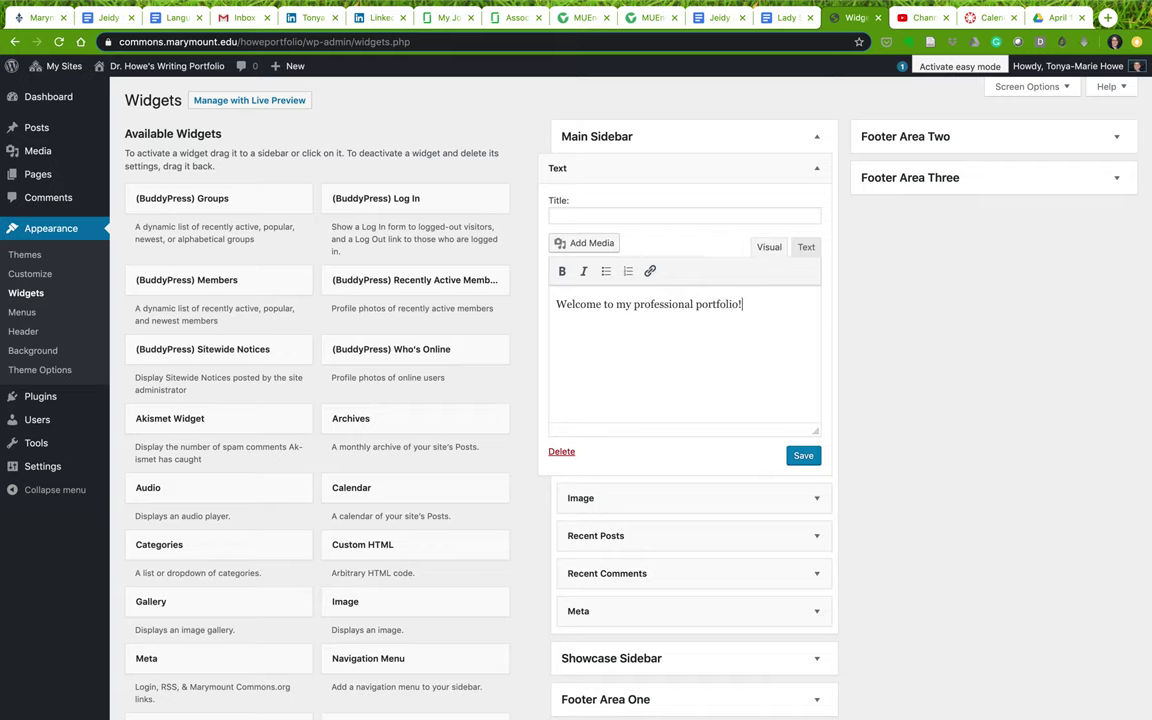
text(free to cotanc)
key(BackSpace)
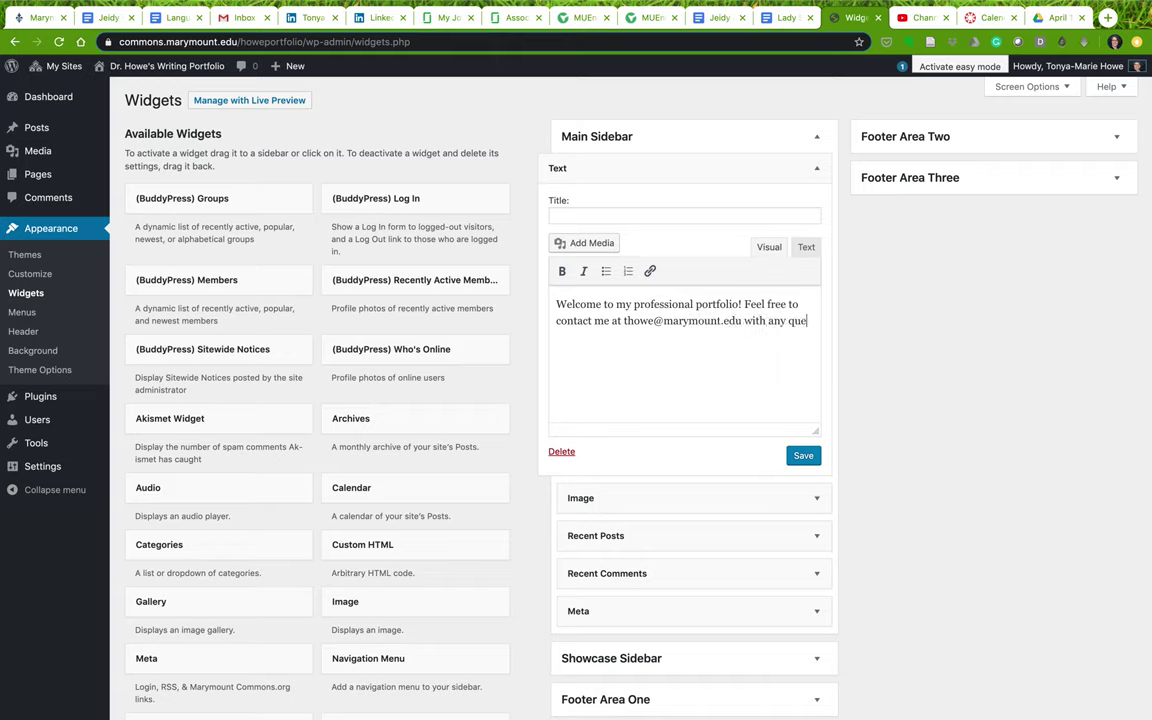
text(stions or comments.)
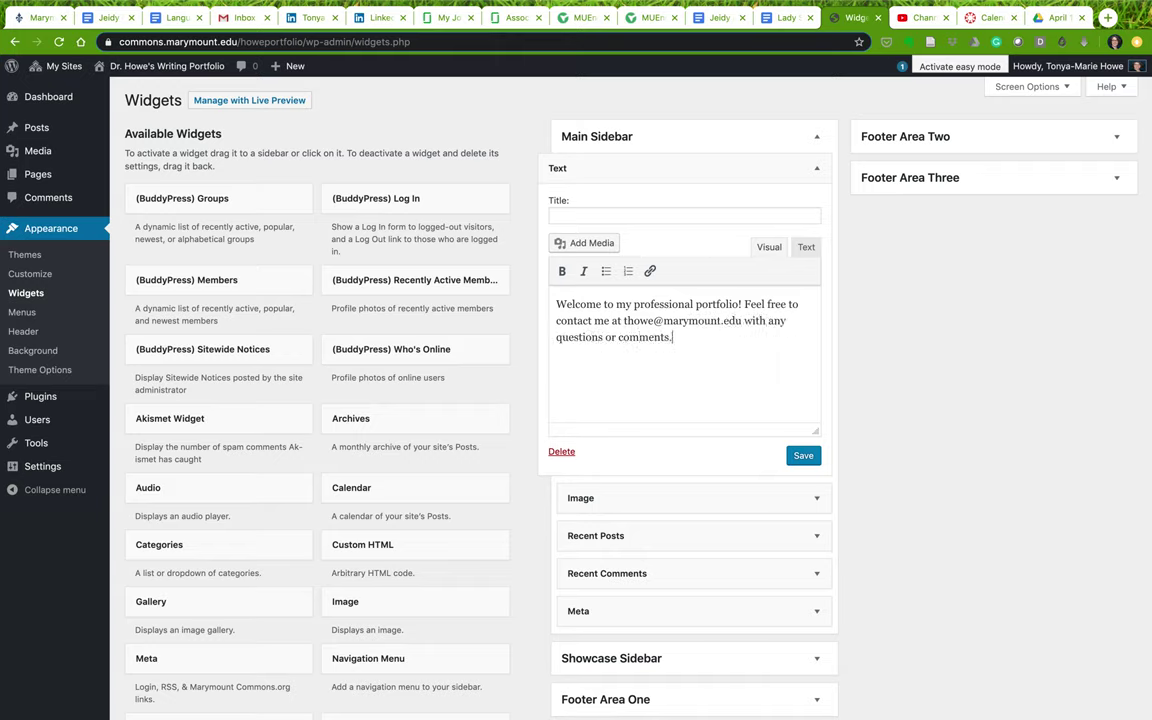
click(802, 456)
mouse_move(110, 68)
click(112, 90)
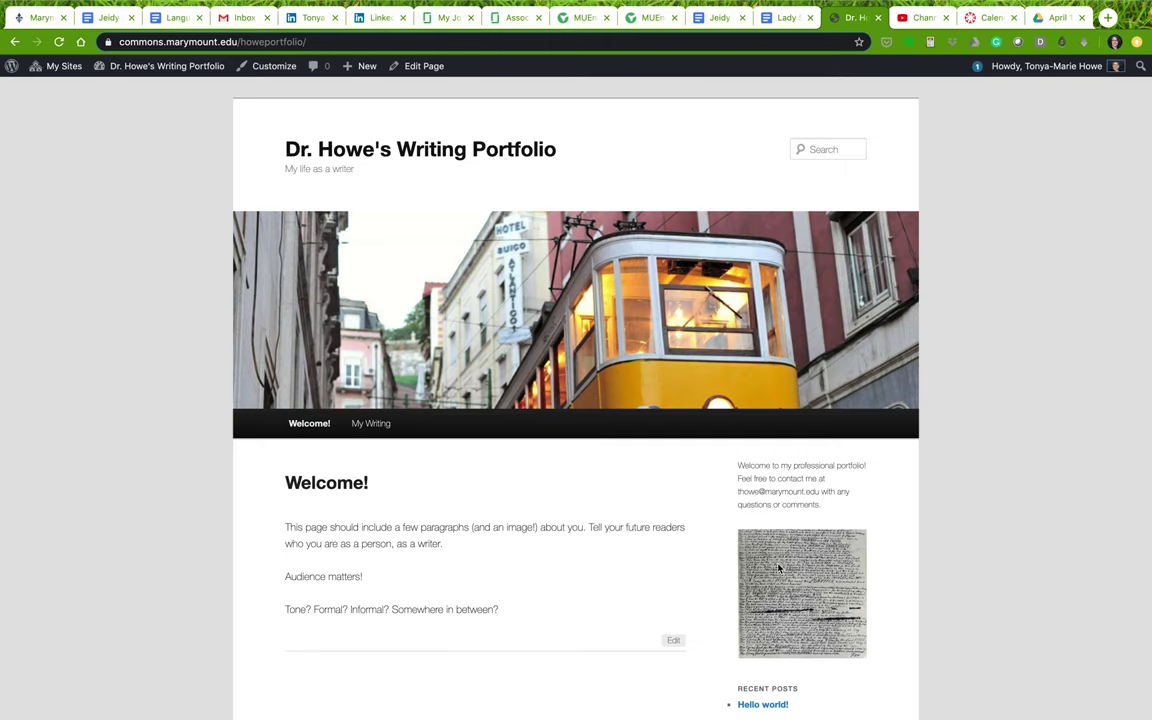
Look over the front page's sidebar welcome text, then open the Widgets settings page
drag(739, 466, 860, 510)
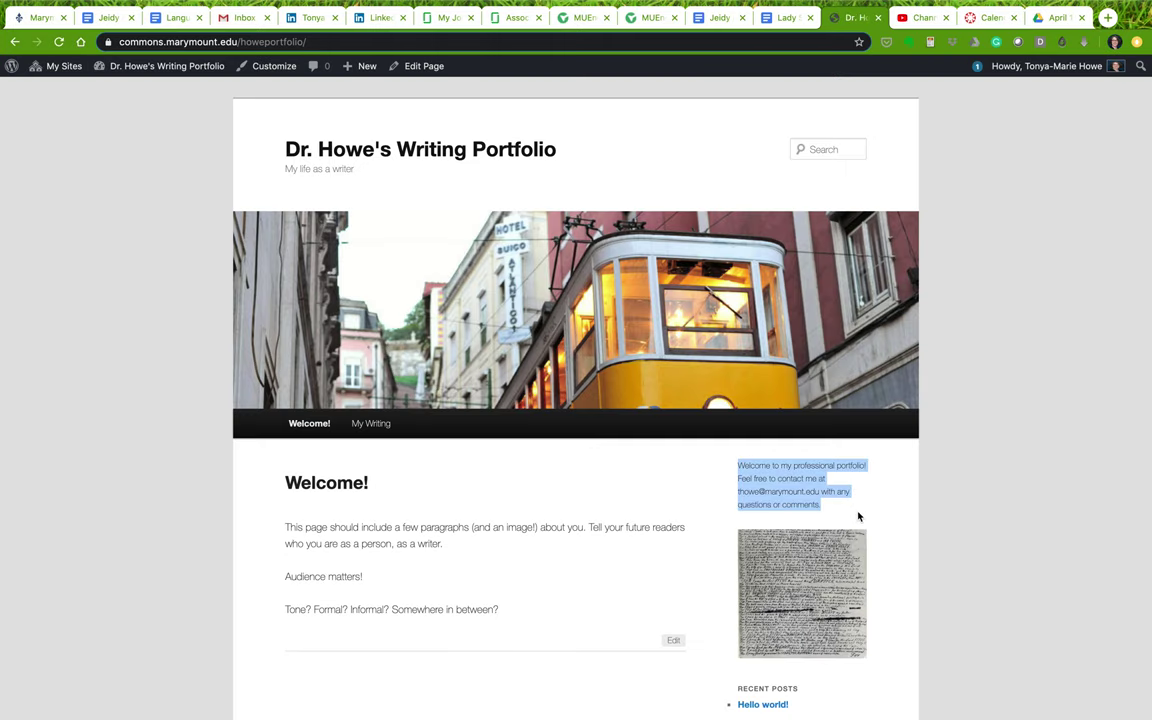
scroll(796, 506, down, 2)
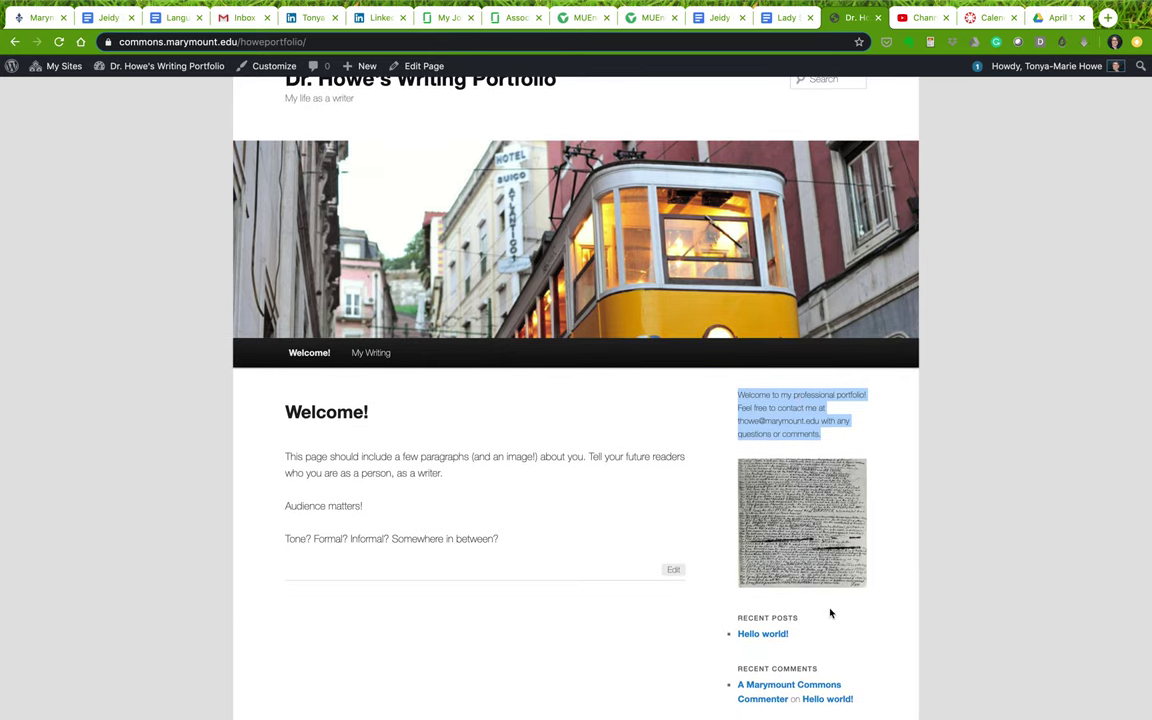
scroll(828, 599, down, 3)
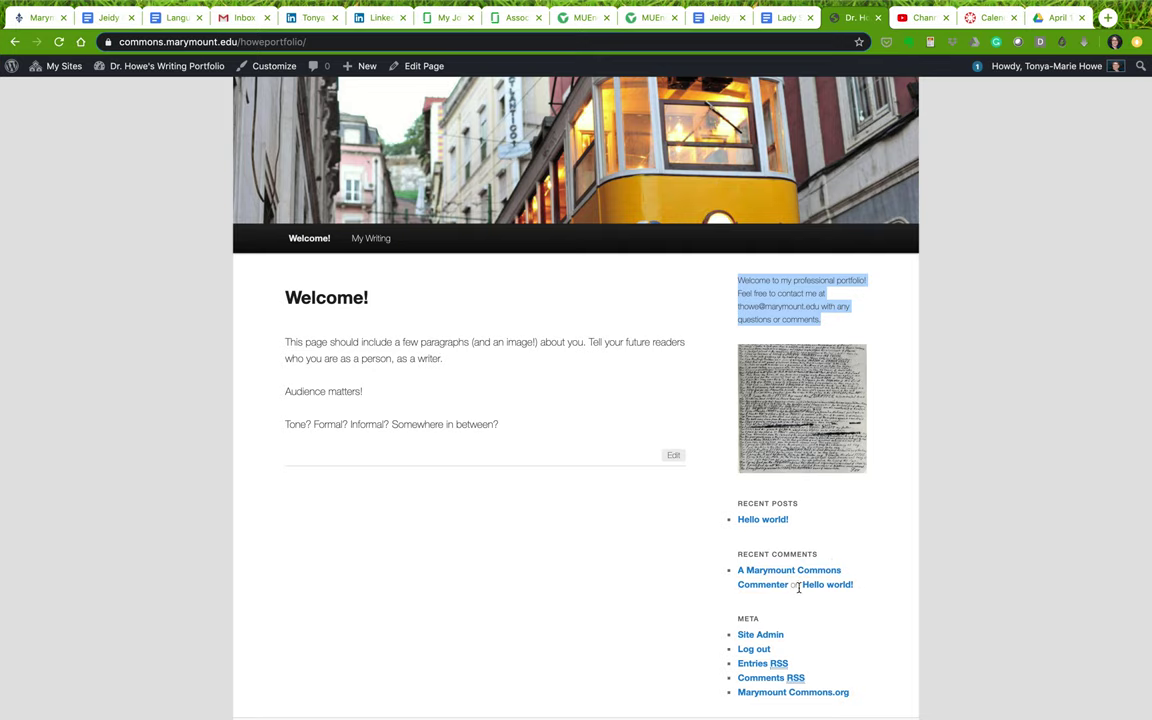
scroll(795, 604, down, 3)
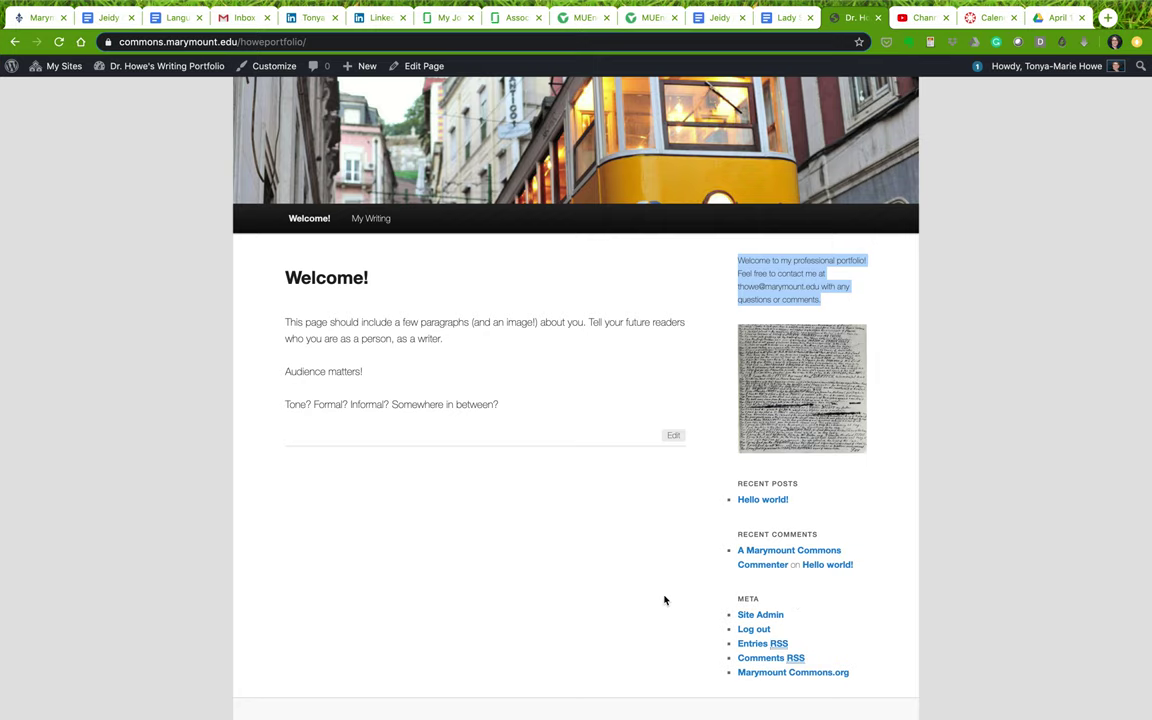
scroll(393, 473, up, 5)
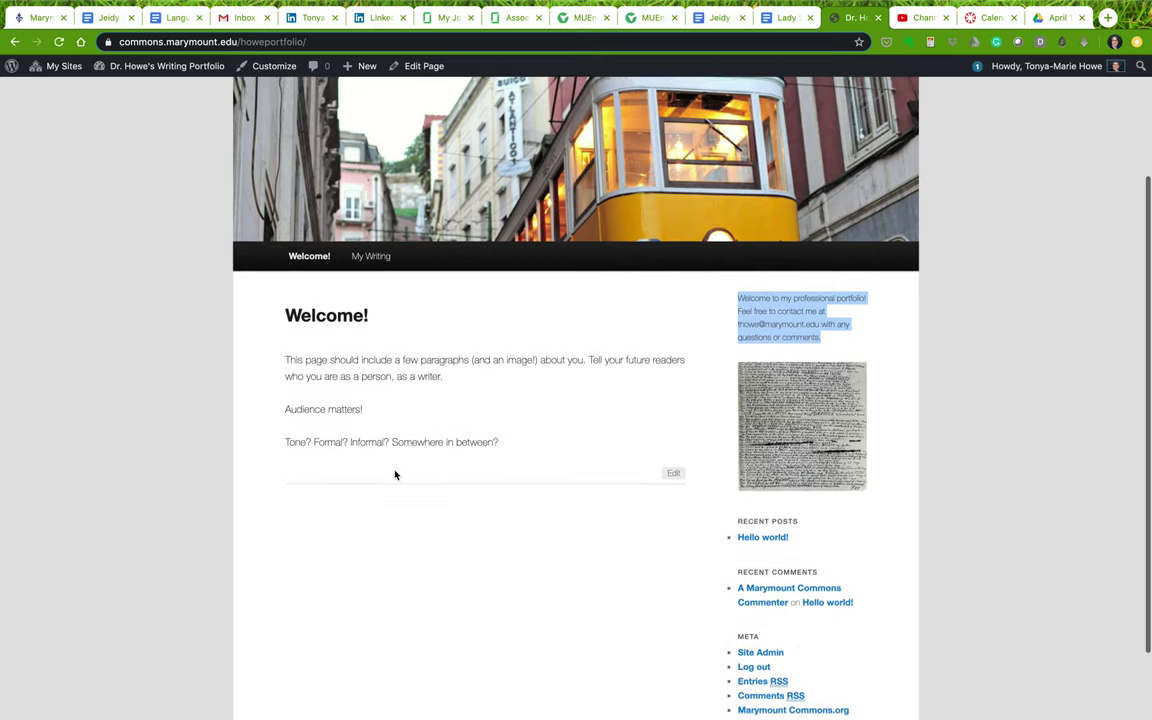
click(112, 125)
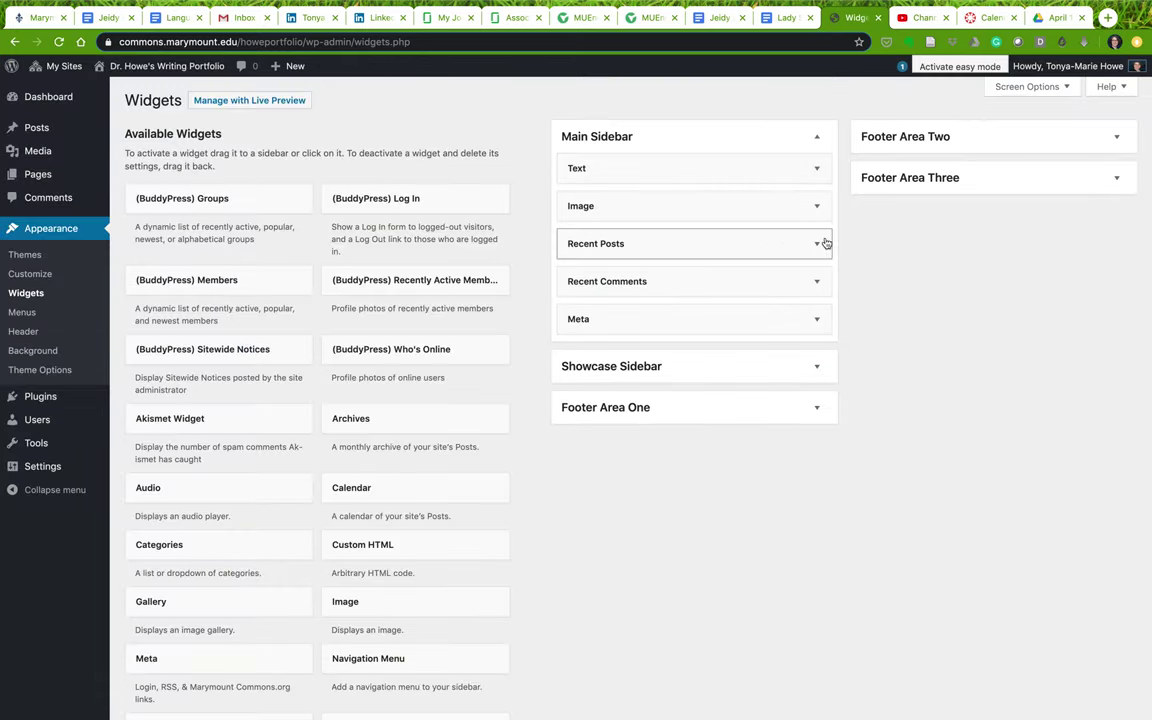
Delete the Recent Posts and Recent Comments widgets from the Main Sidebar
click(817, 244)
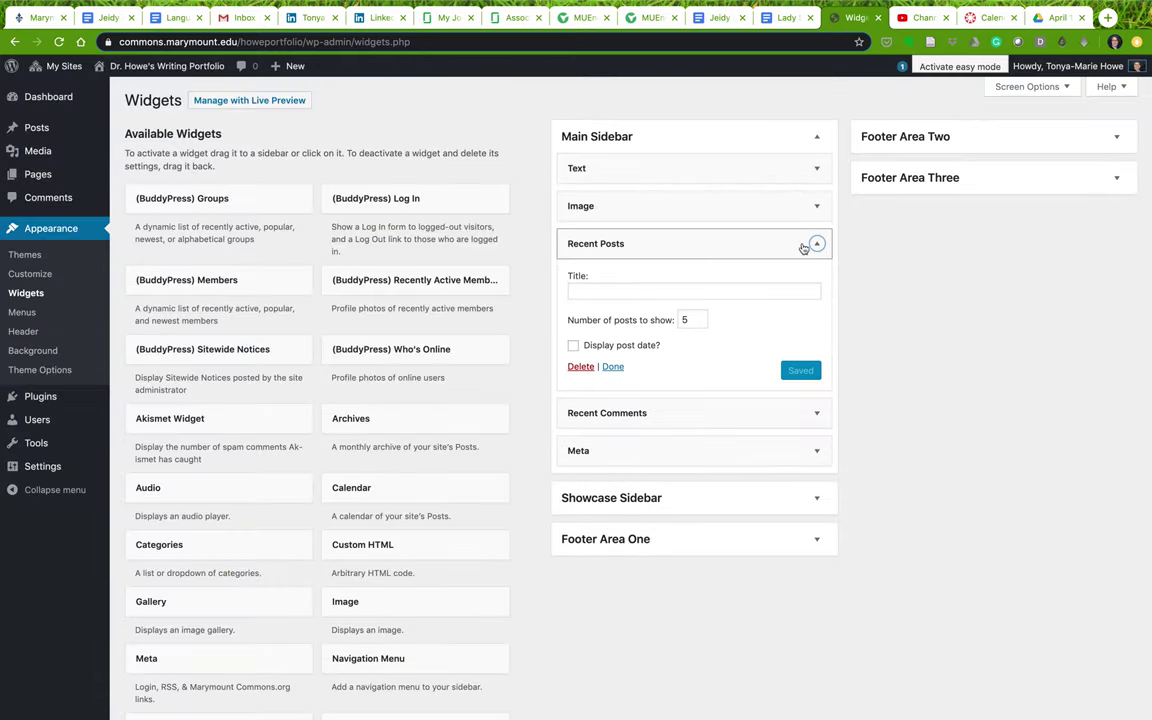
click(578, 367)
click(813, 247)
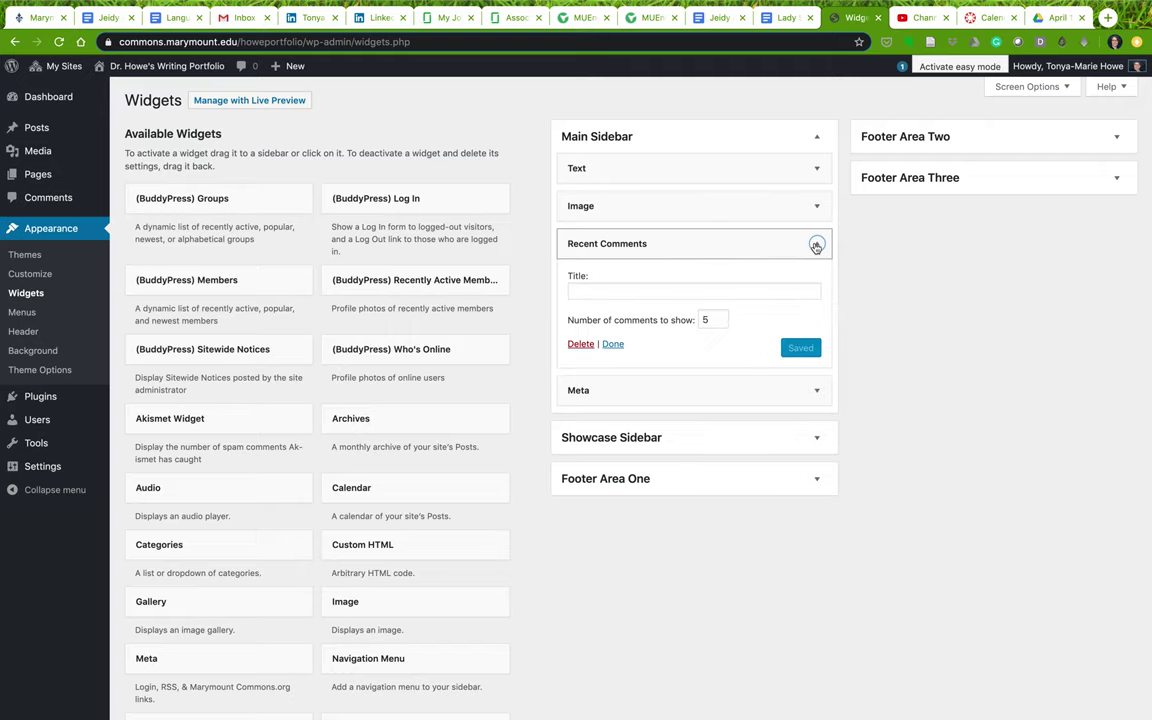
click(579, 345)
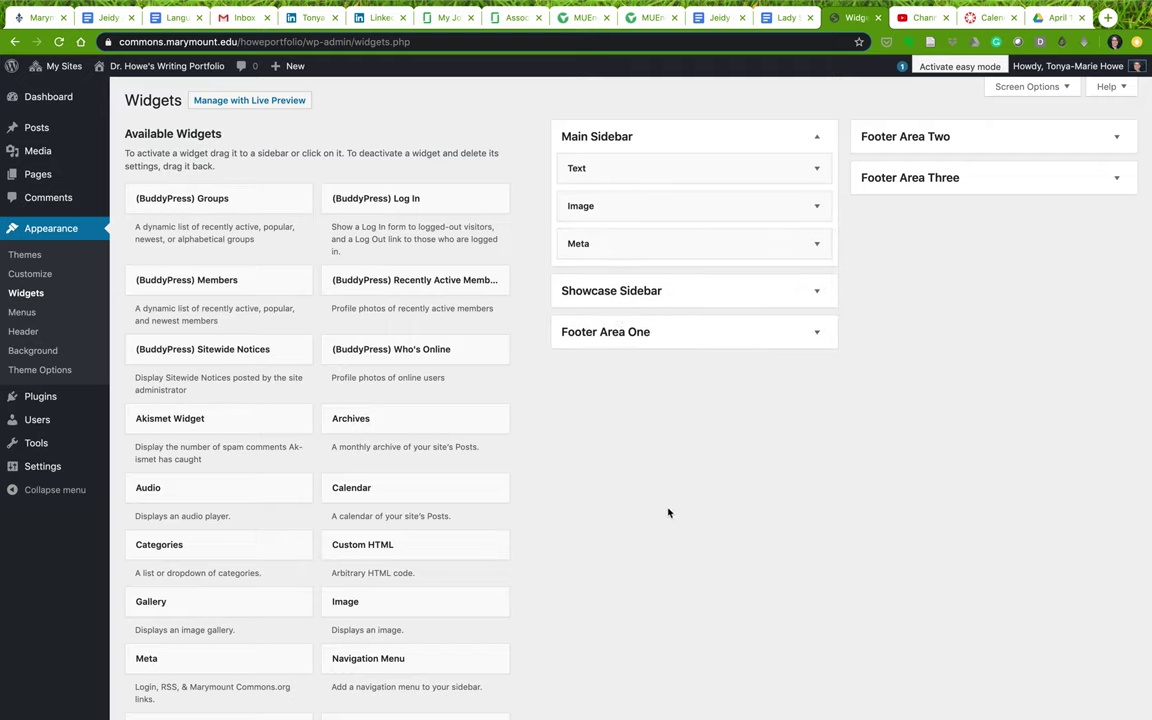
Move Text into Footer Area One and Image into Footer Area Two, then visit the site
drag(671, 158, 684, 361)
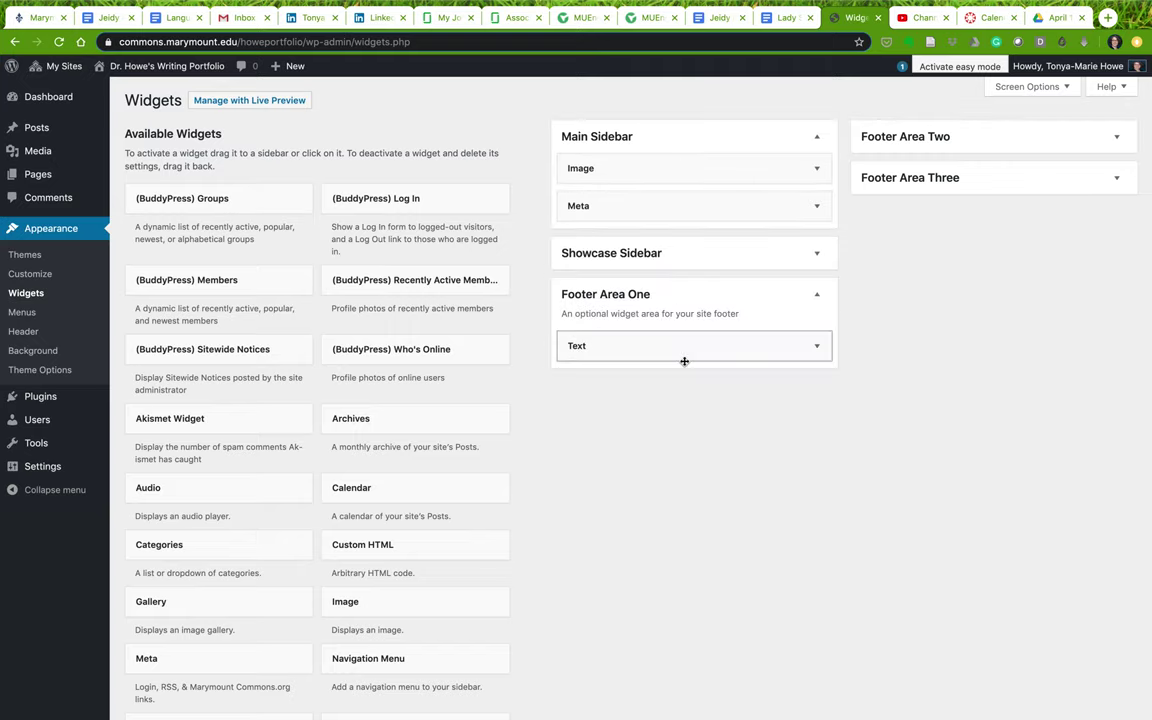
drag(660, 172, 915, 190)
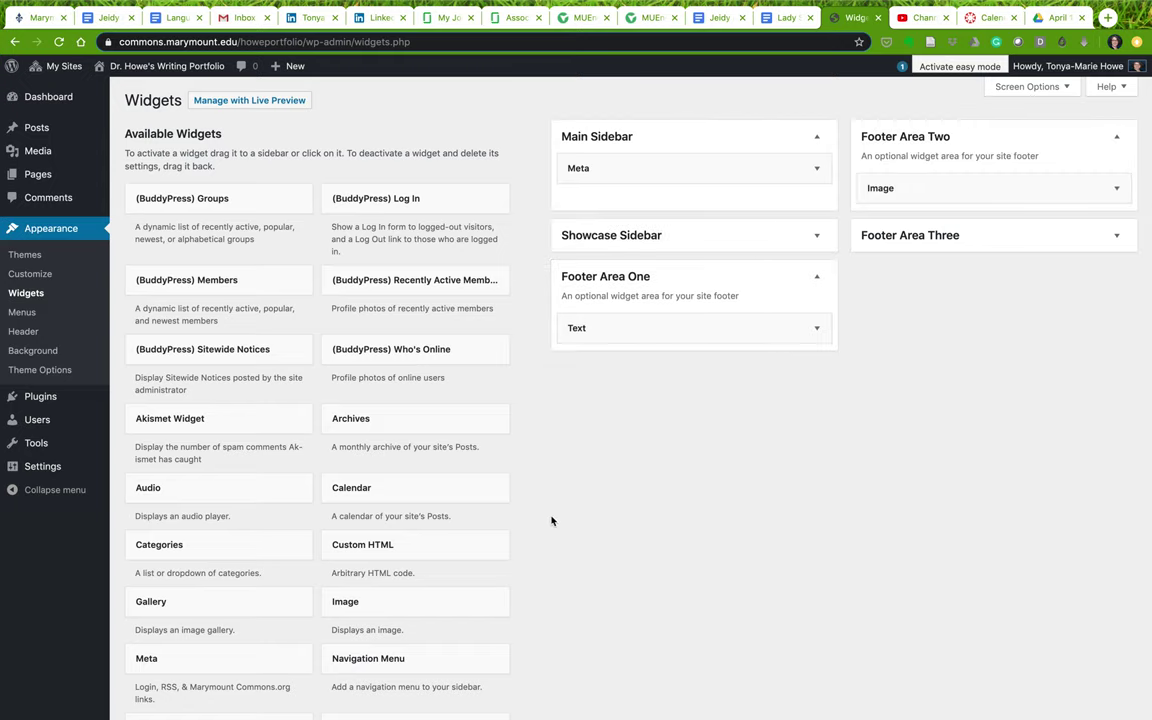
scroll(546, 525, down, 3)
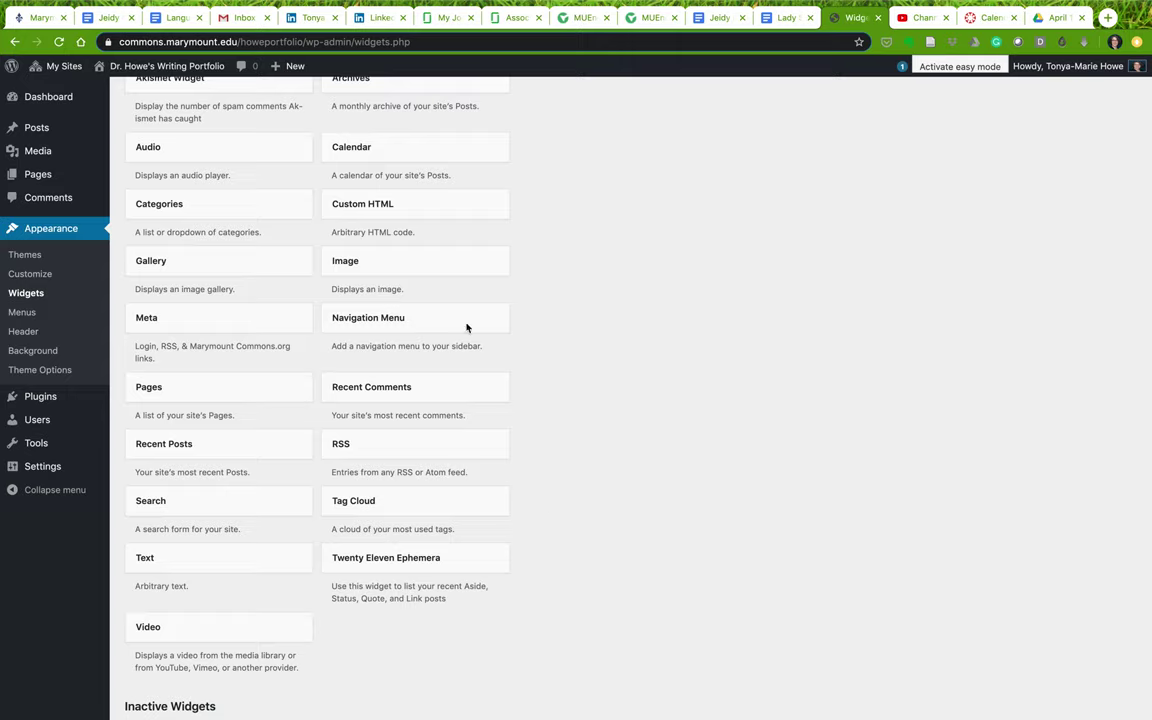
scroll(279, 262, up, 2)
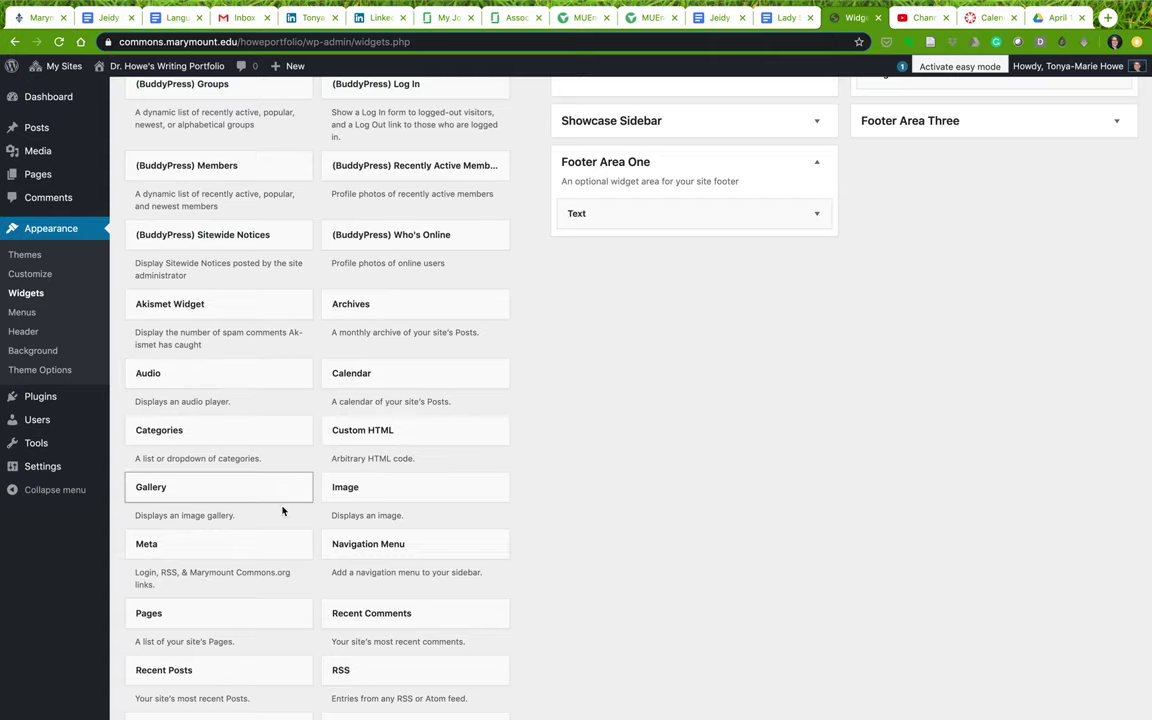
scroll(282, 511, down, 3)
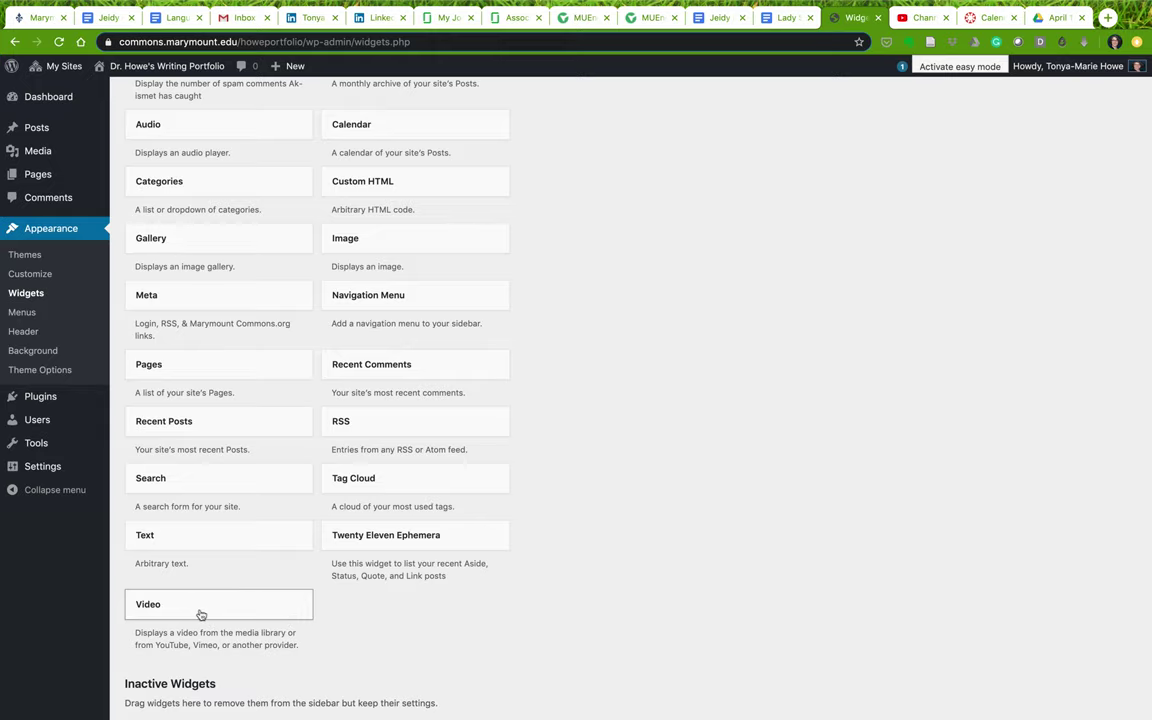
scroll(763, 250, up, 3)
scroll(763, 250, up, 2)
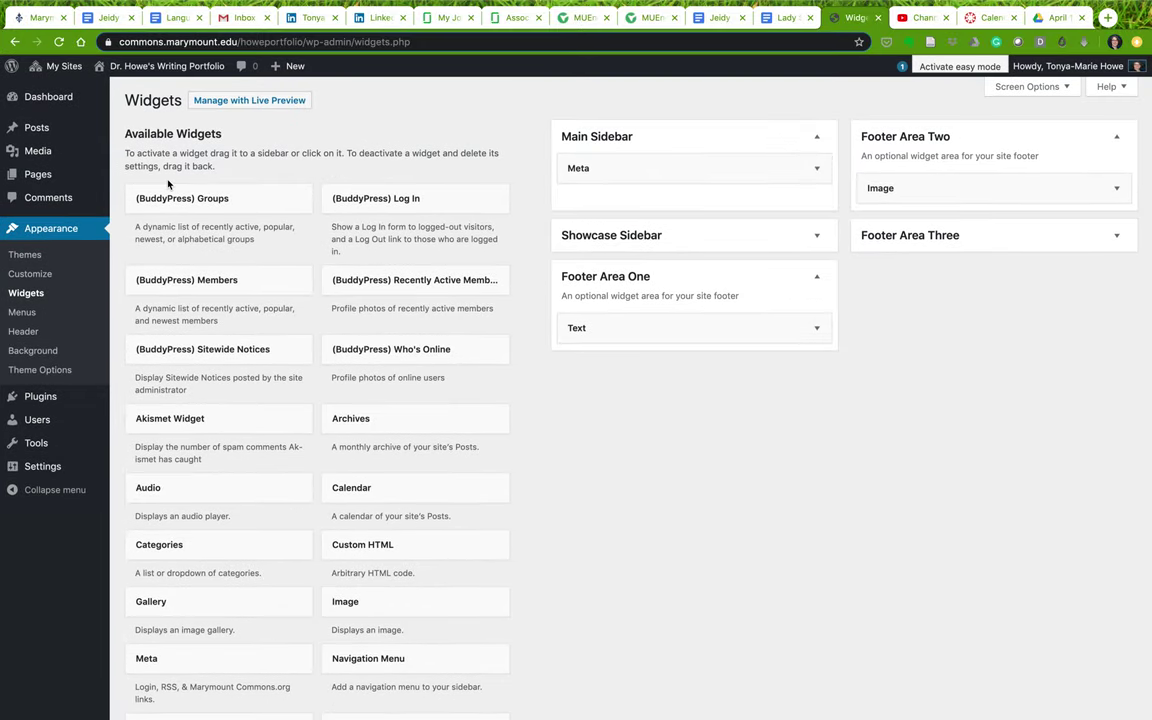
mouse_move(128, 64)
click(105, 91)
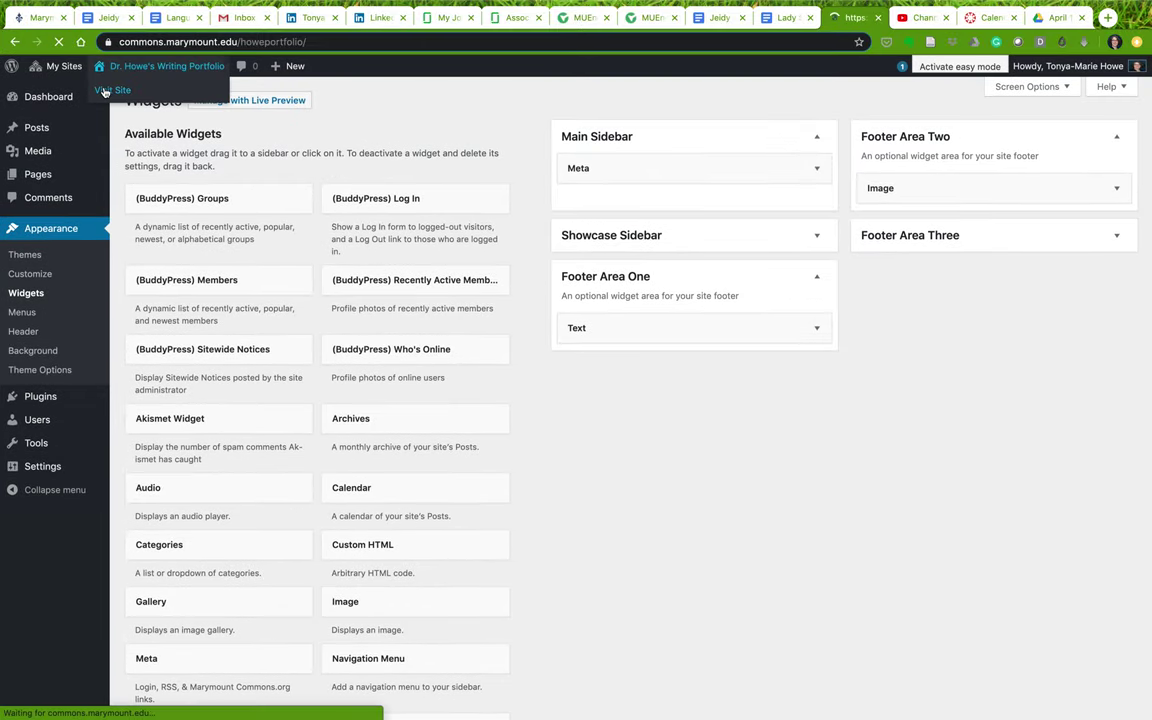
Inspect the footer's welcome paragraph and the three paragraphs under Welcome! on the front page
scroll(473, 458, down, 3)
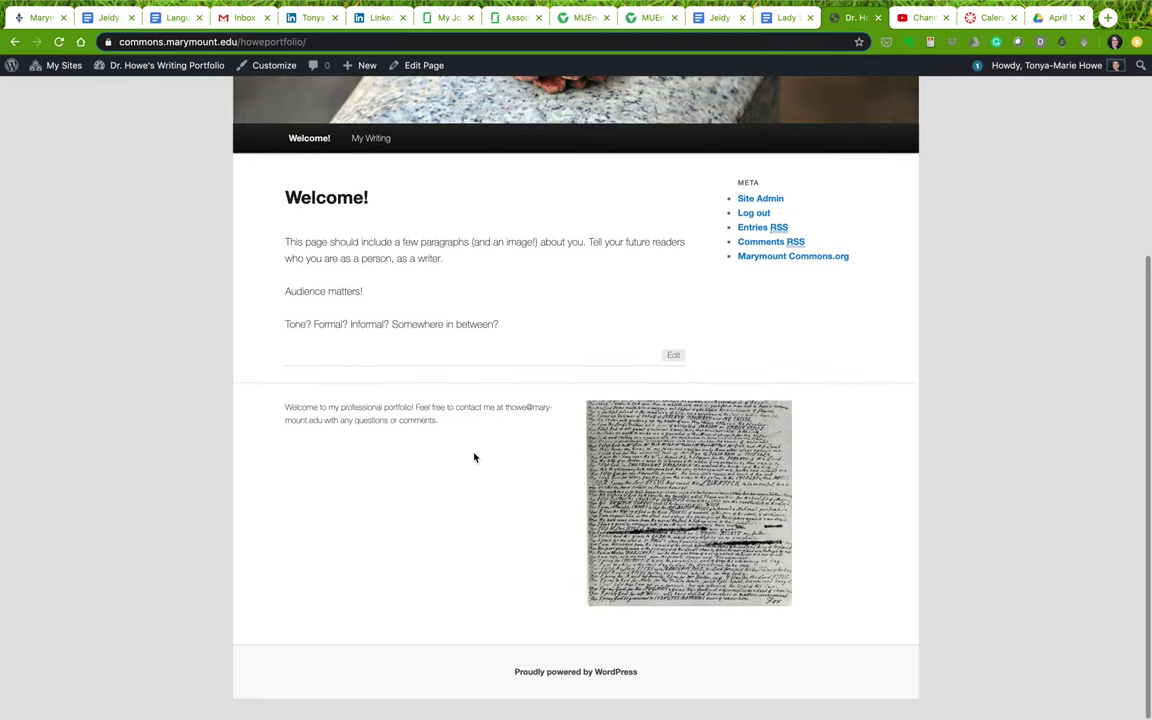
drag(289, 410, 451, 433)
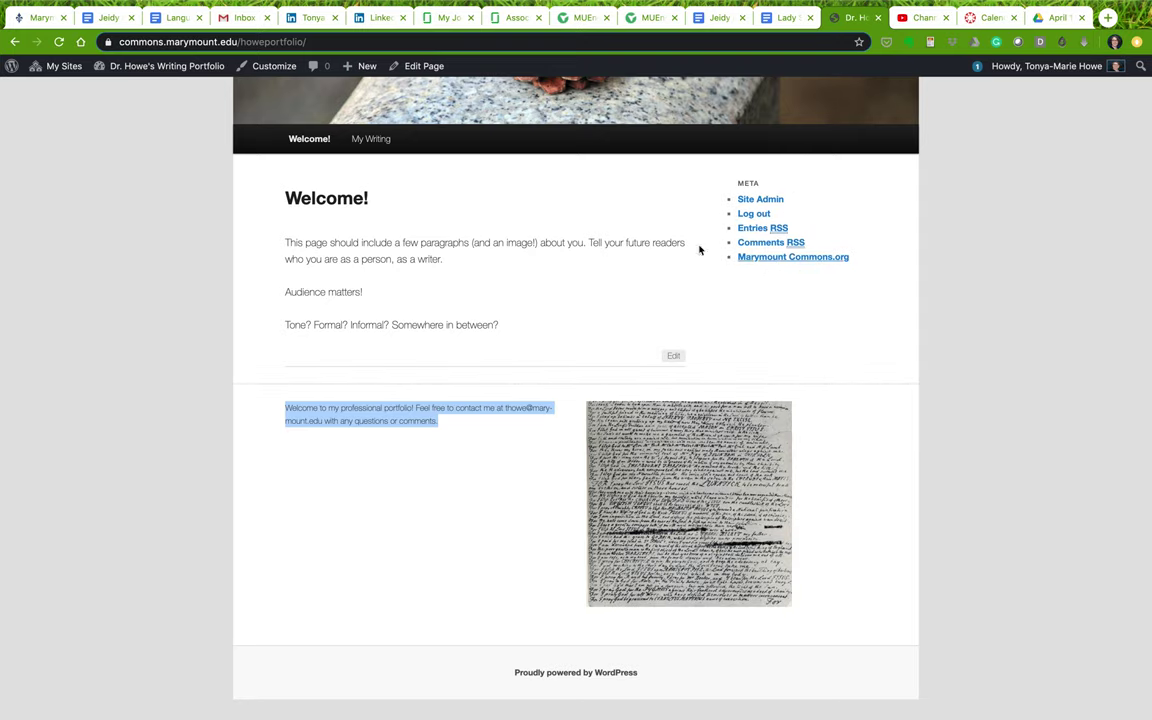
scroll(699, 249, up, 3)
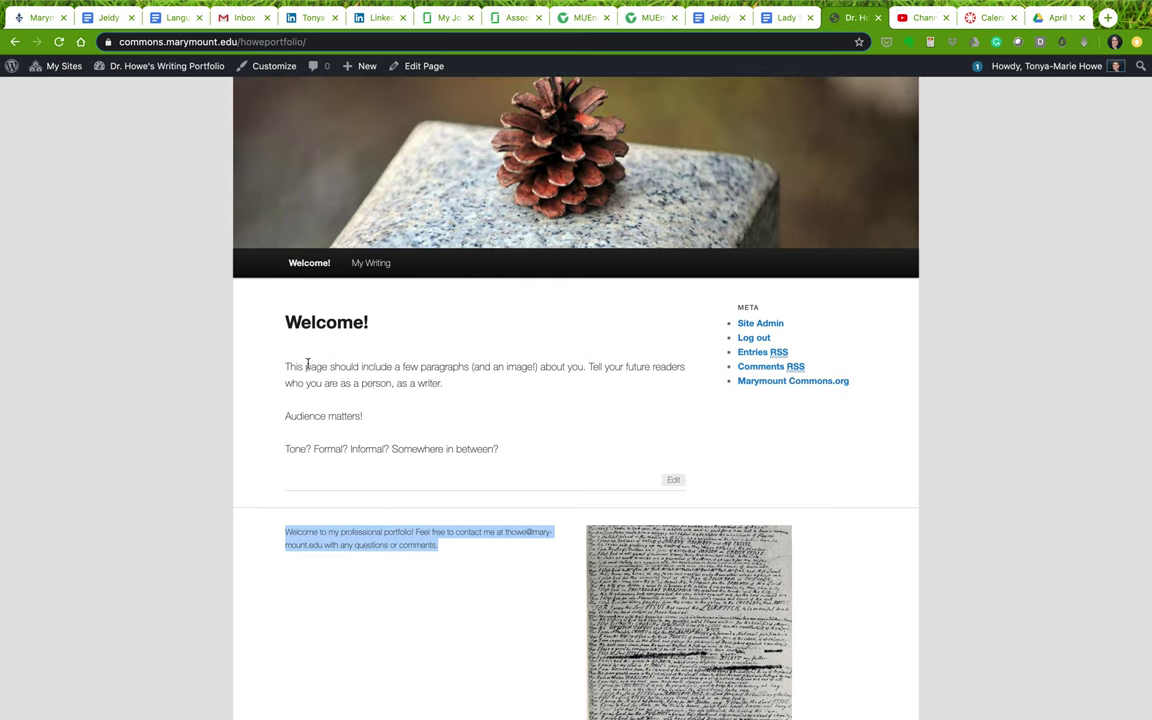
drag(276, 366, 505, 453)
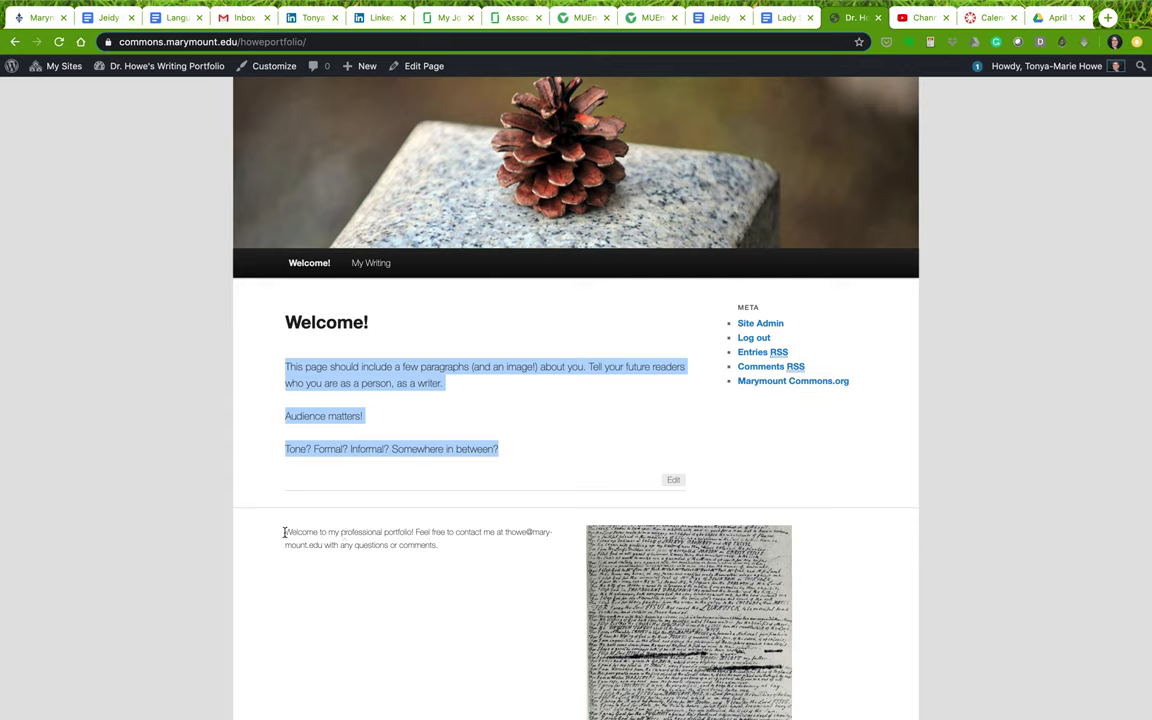
drag(285, 533, 462, 545)
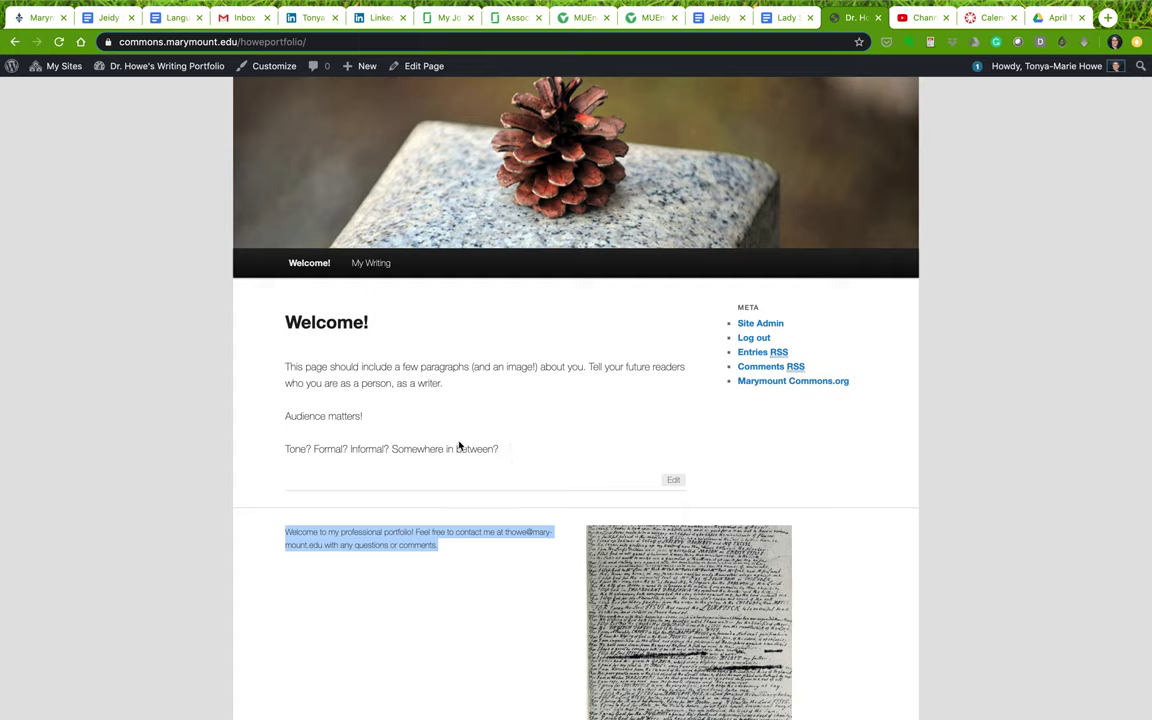
On the Widgets page, move Text and then Image back into the Main Sidebar
mouse_move(163, 66)
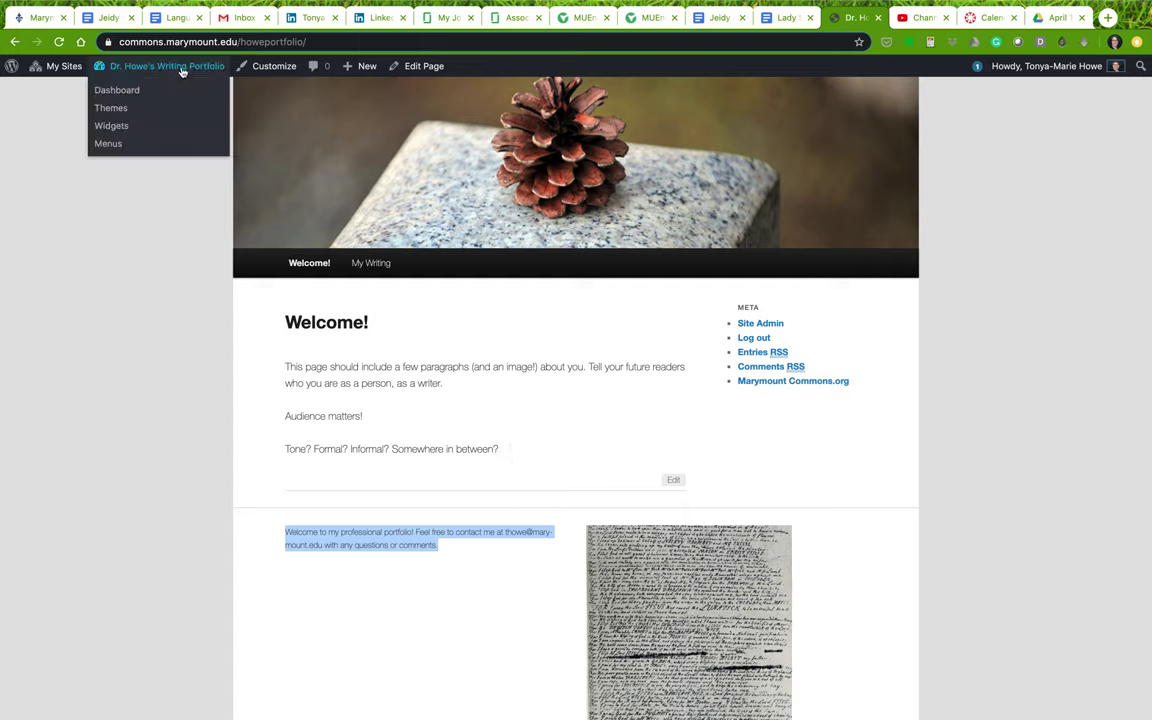
click(120, 125)
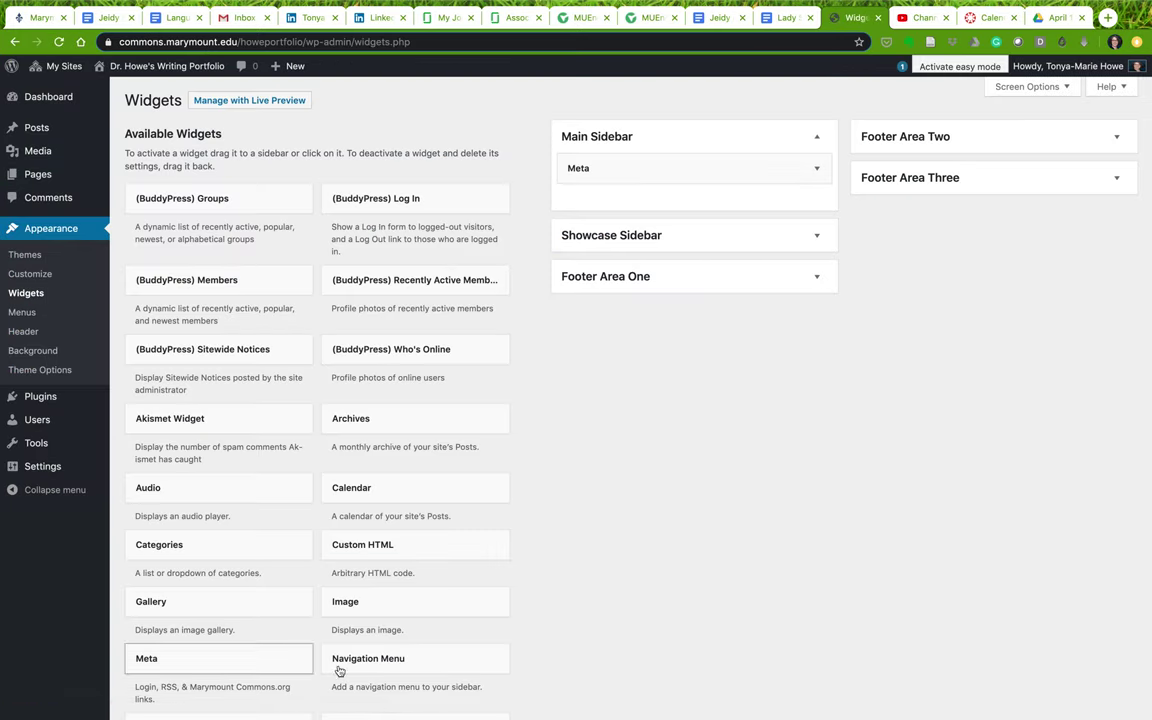
click(680, 275)
drag(650, 329, 738, 165)
click(931, 145)
drag(920, 203, 625, 204)
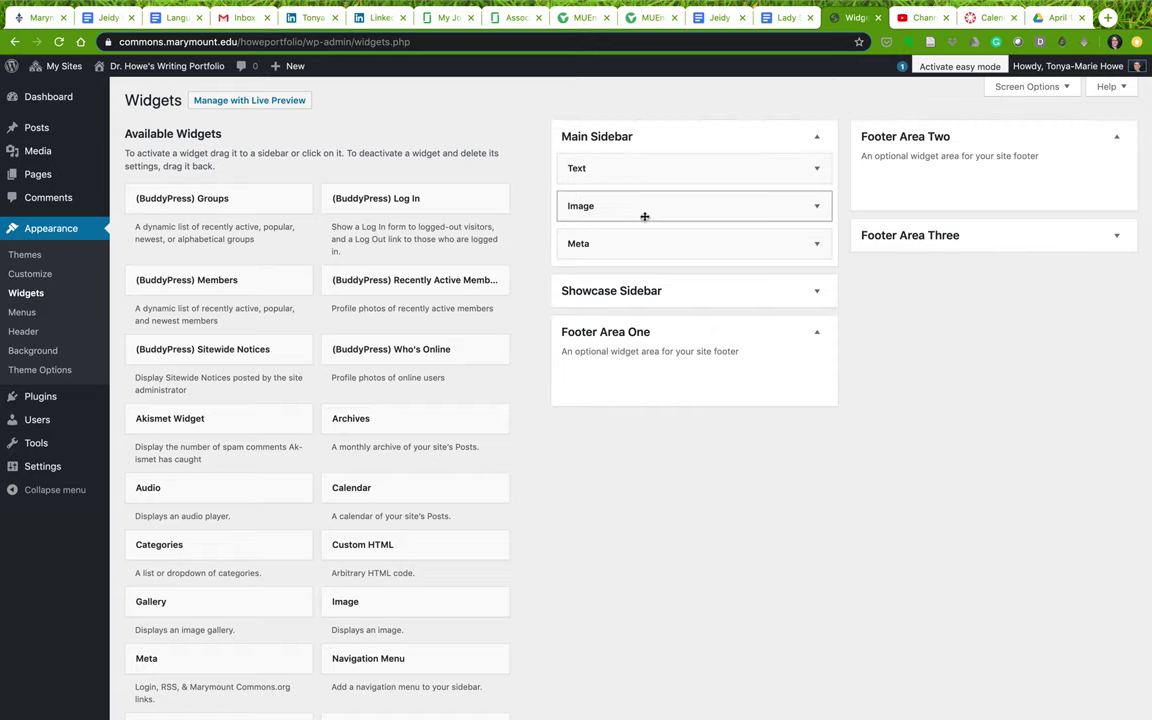
Move the Meta widget into Footer Area Three and return to the live site
drag(666, 240, 917, 337)
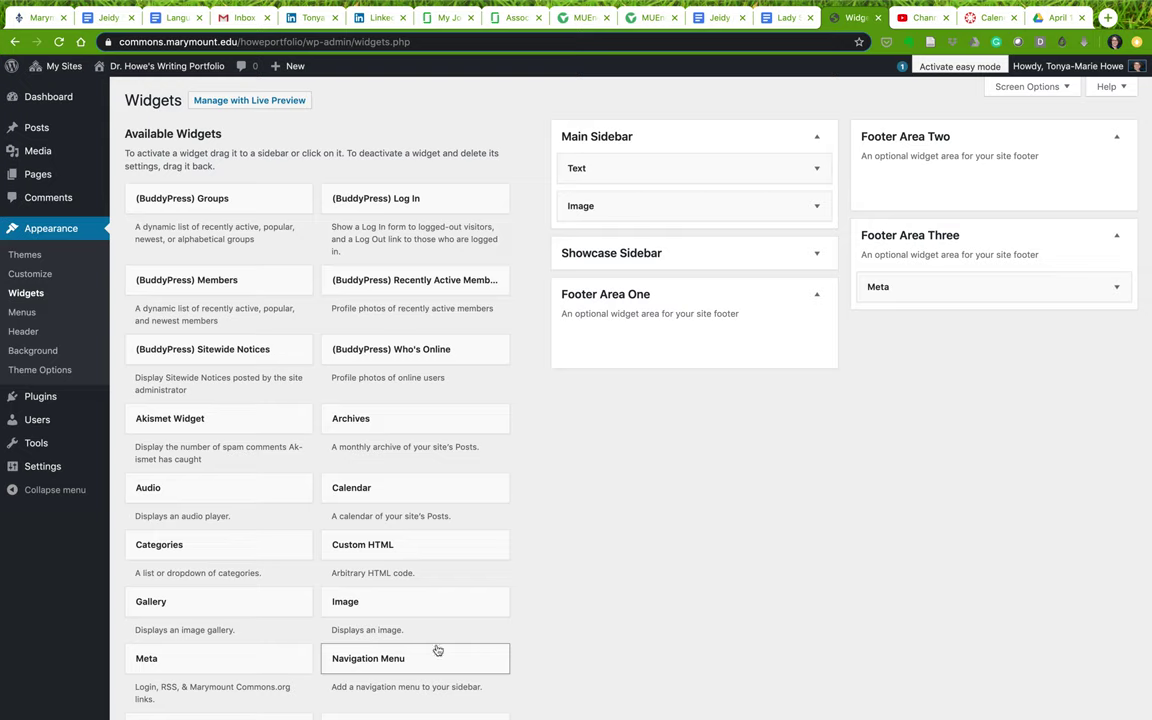
scroll(579, 543, down, 5)
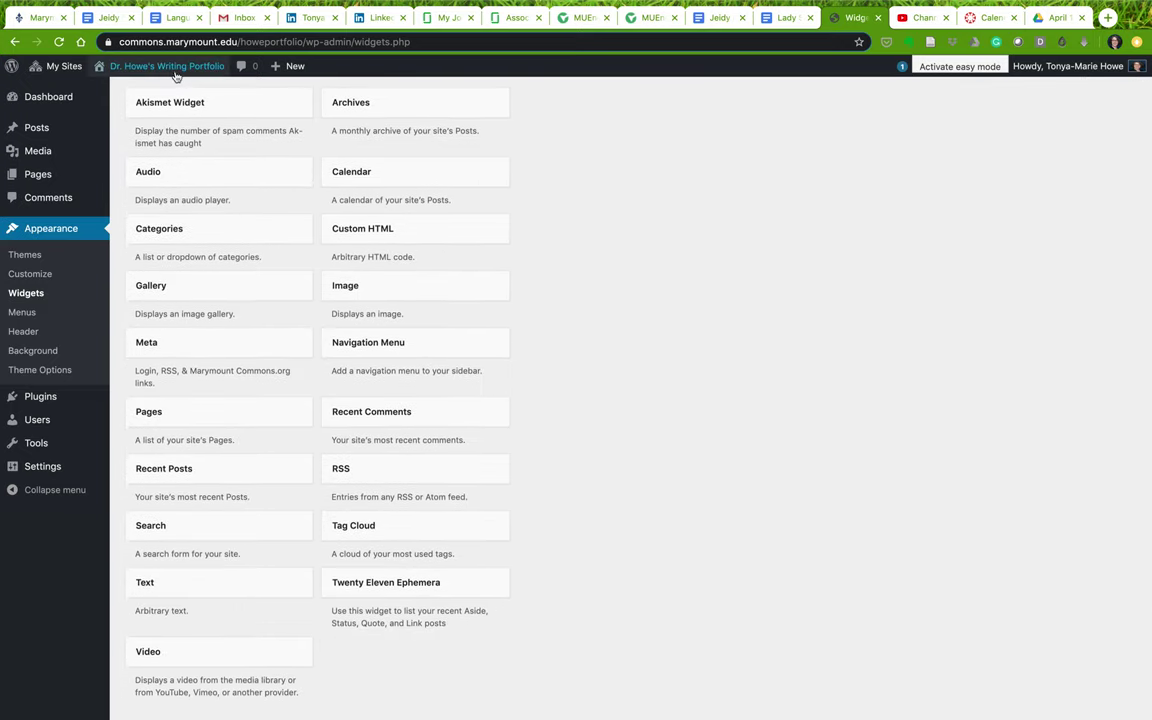
mouse_move(168, 70)
click(120, 86)
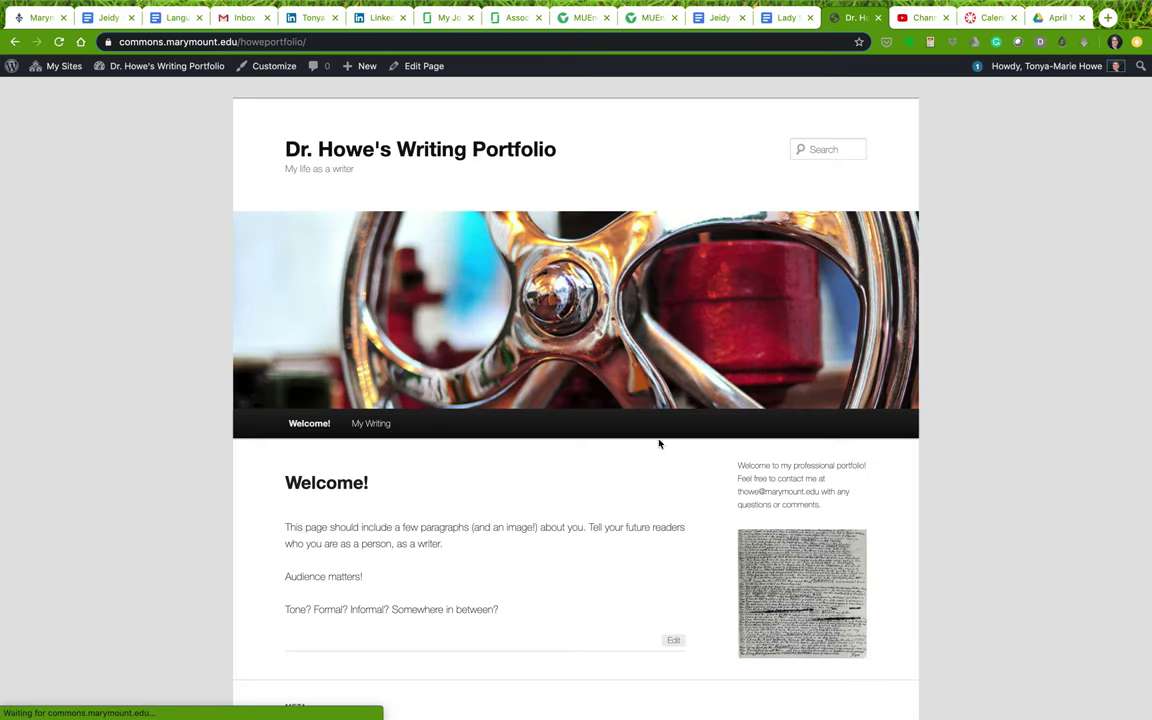
scroll(630, 584, down, 4)
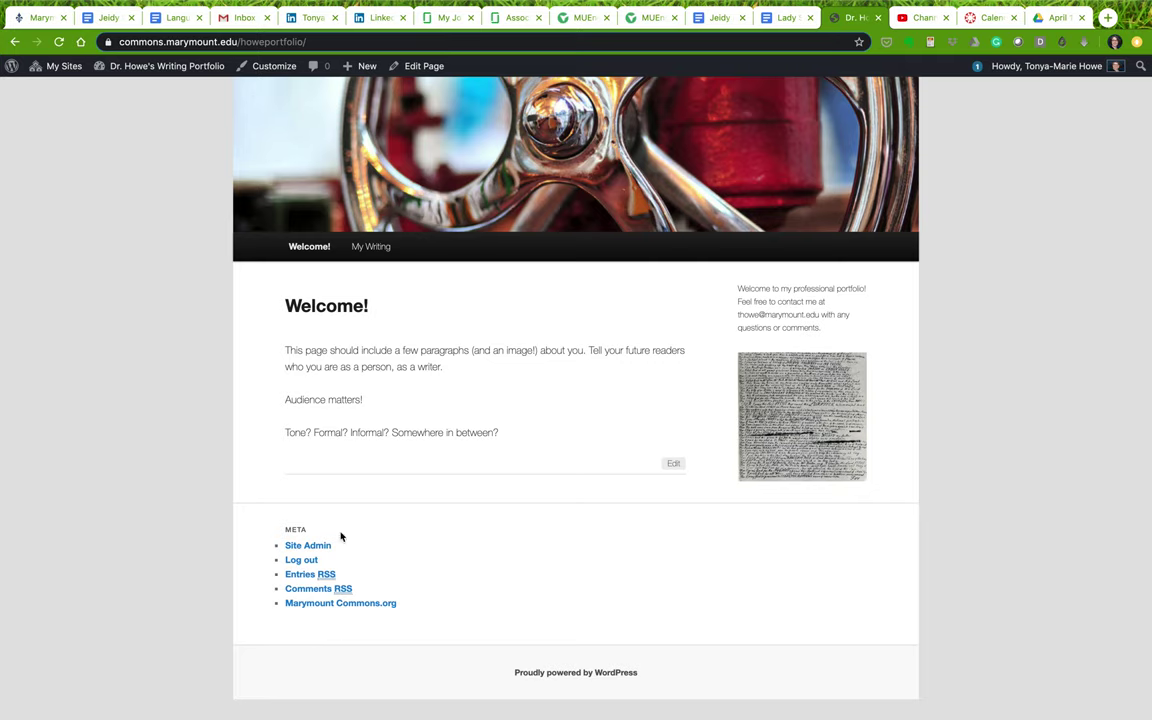
scroll(425, 524, up, 2)
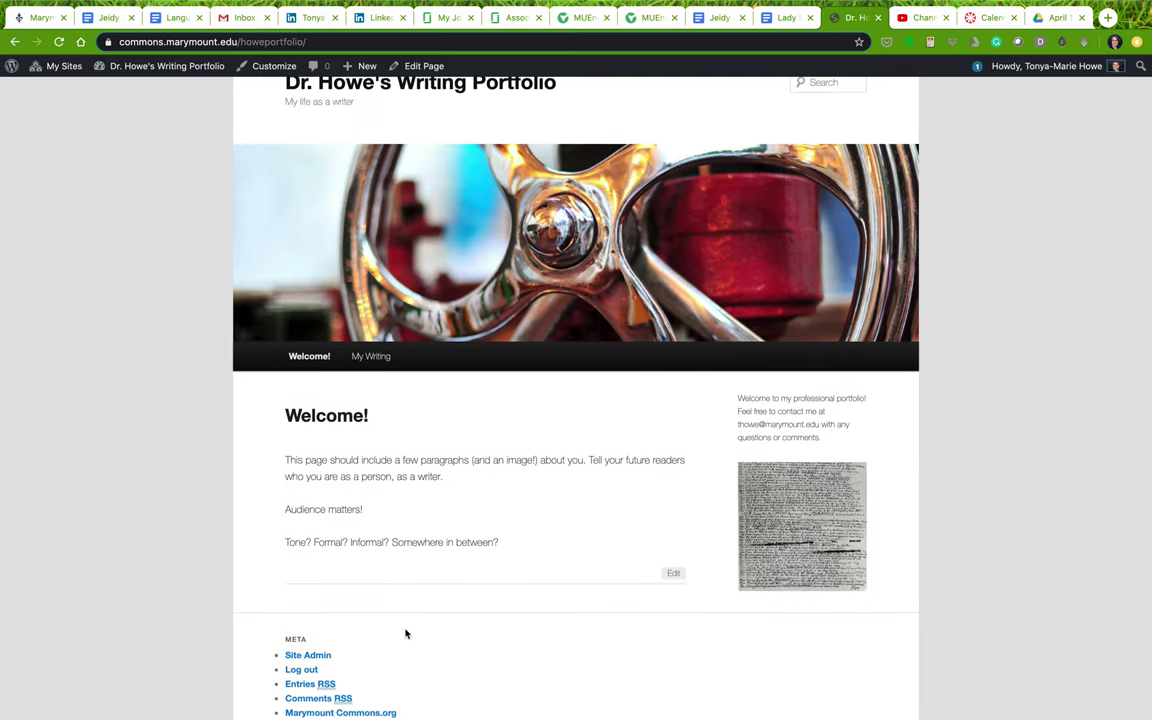
mouse_move(331, 359)
scroll(545, 478, up, 1)
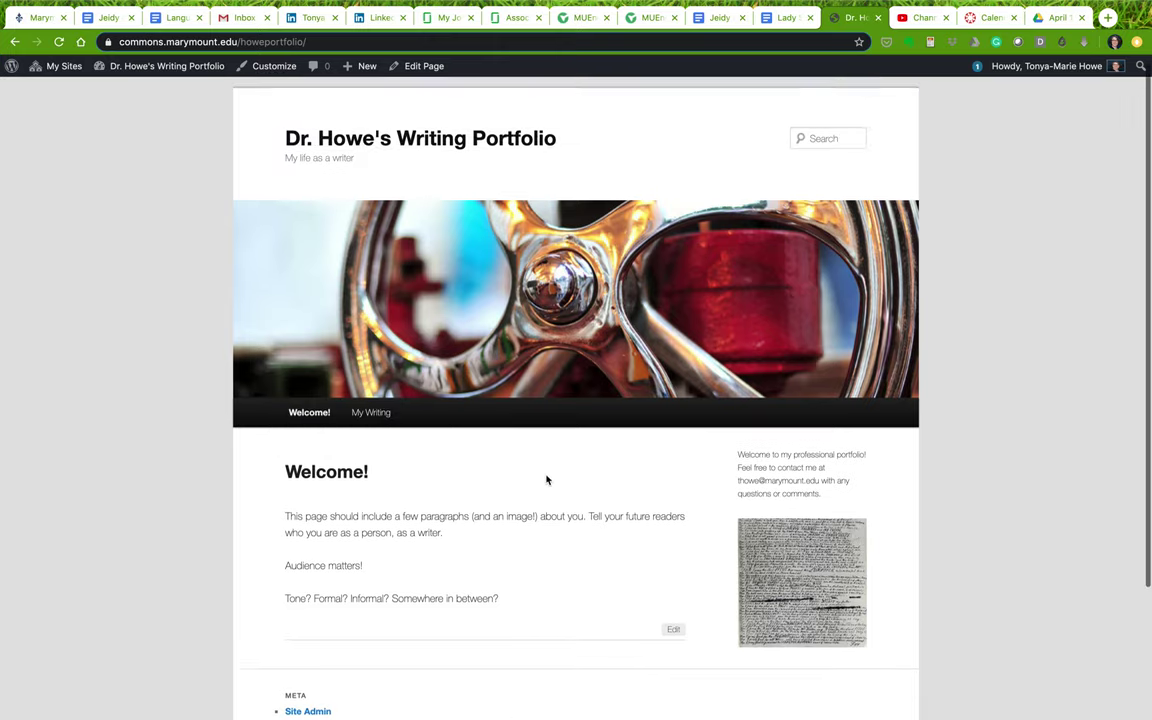